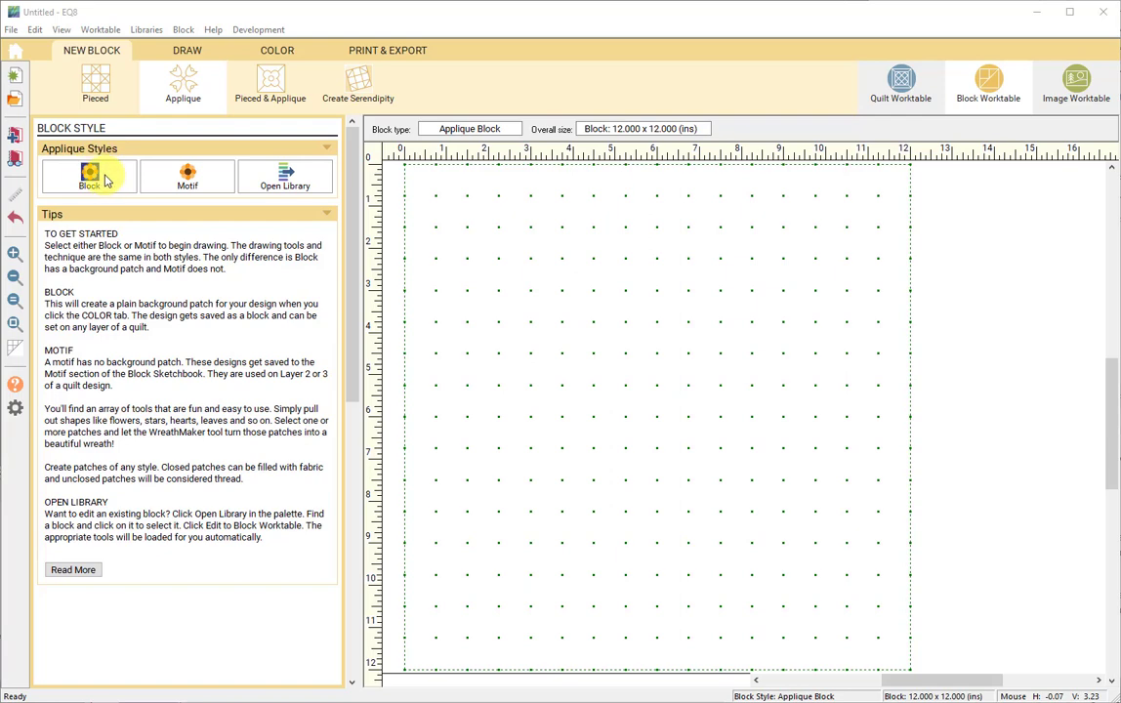
- Start a new applique block, look at its PolyDraw layer and return to the Applique layer
left_click(105, 179)
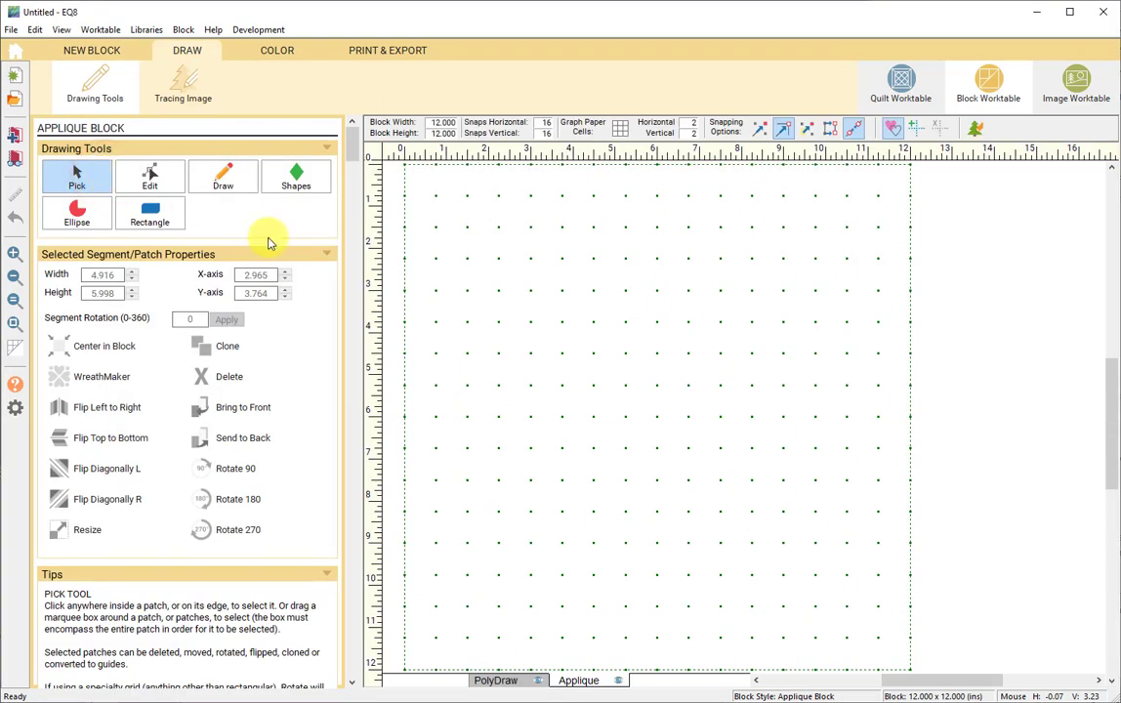
left_click(502, 680)
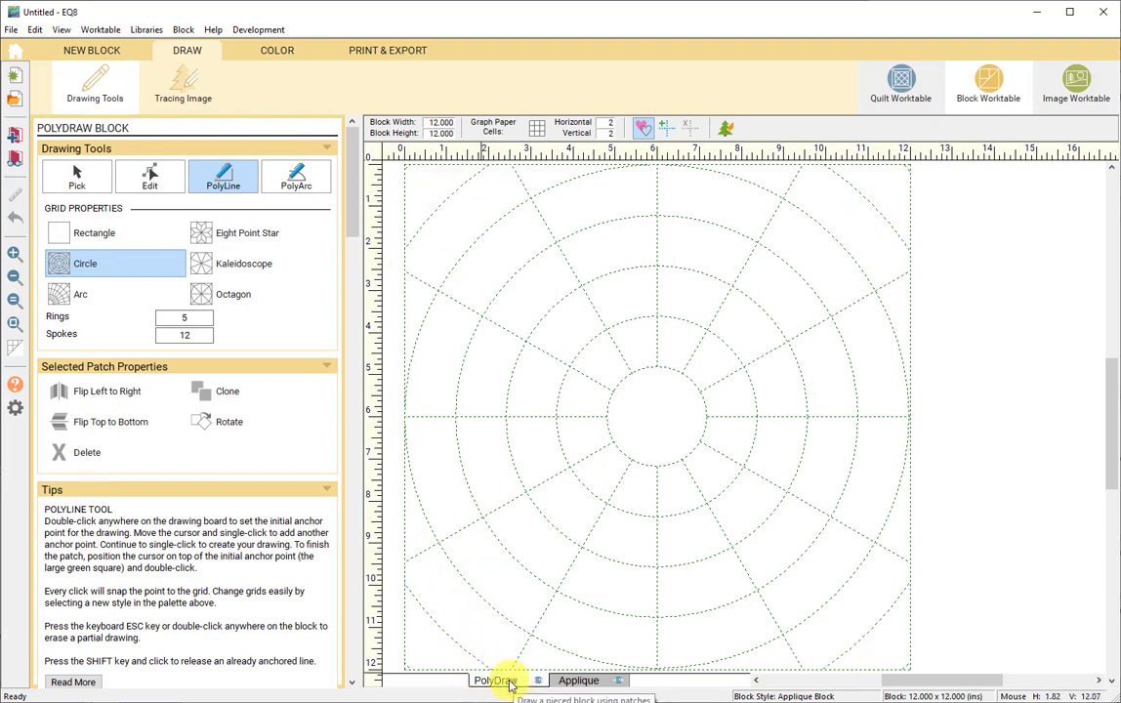
left_click(578, 680)
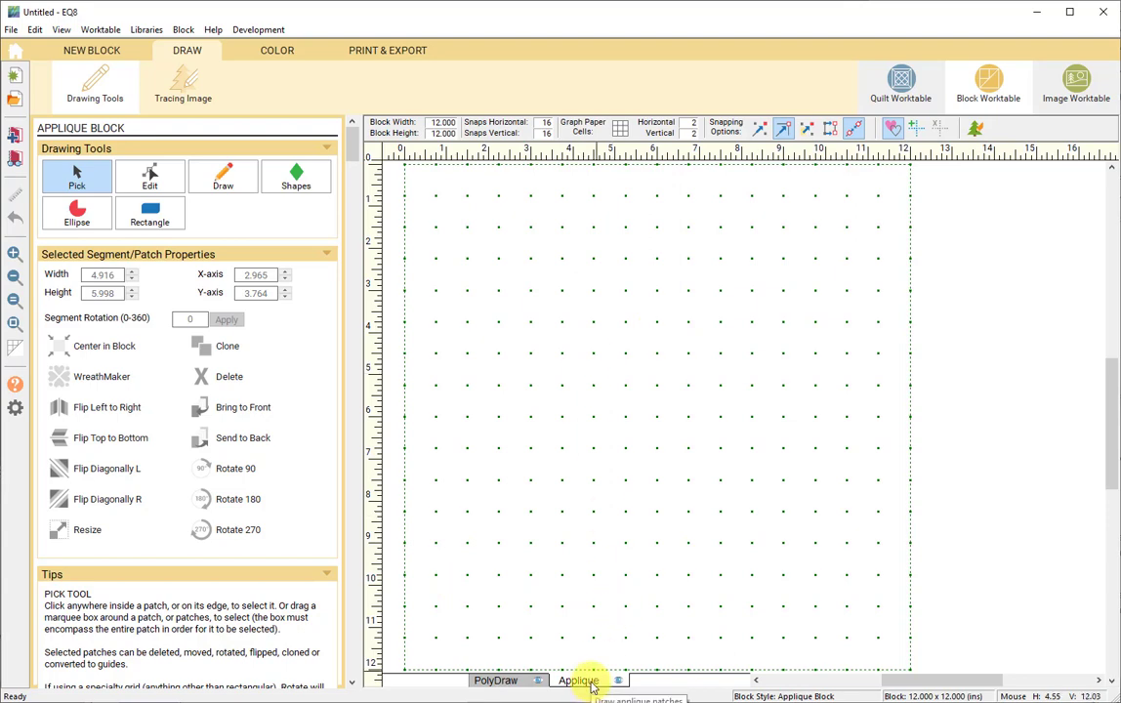
- Try starting an applique motif instead, and go back to a new applique block
left_click(106, 55)
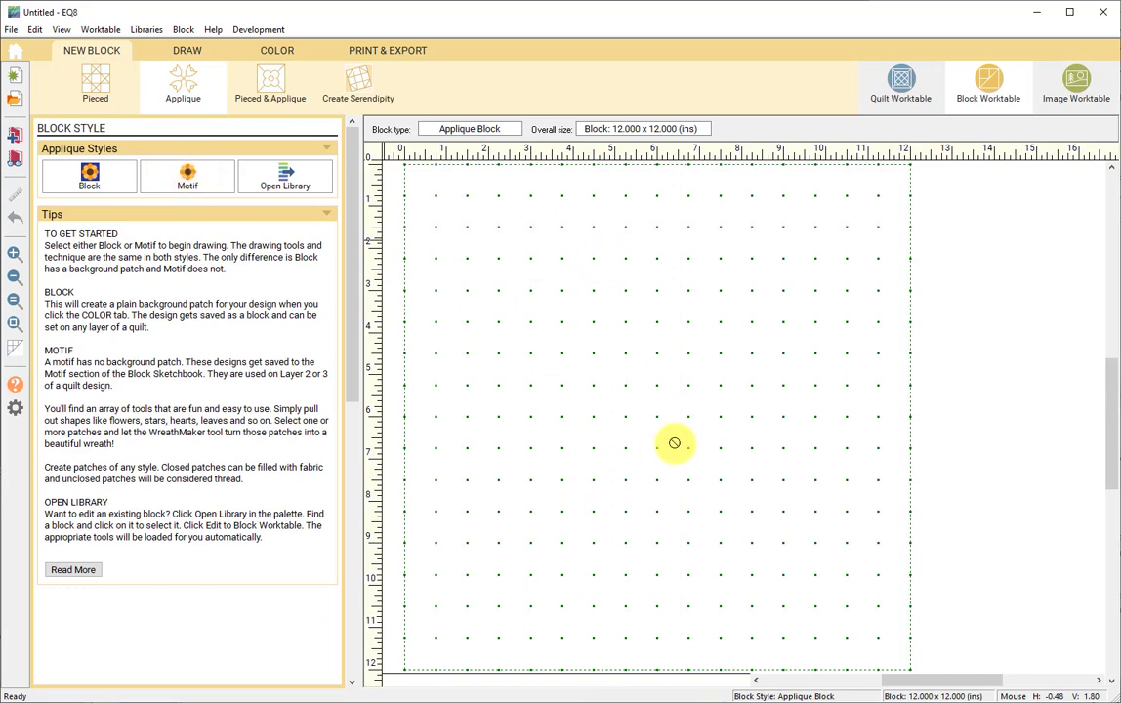
left_click(187, 181)
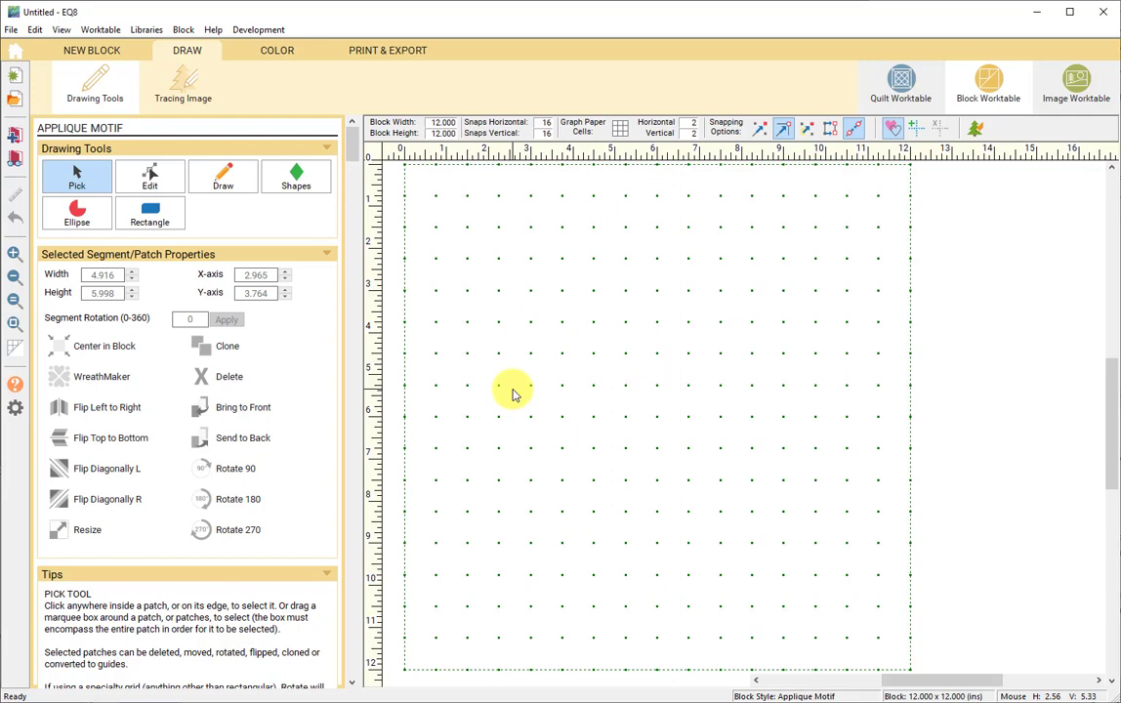
left_click(92, 50)
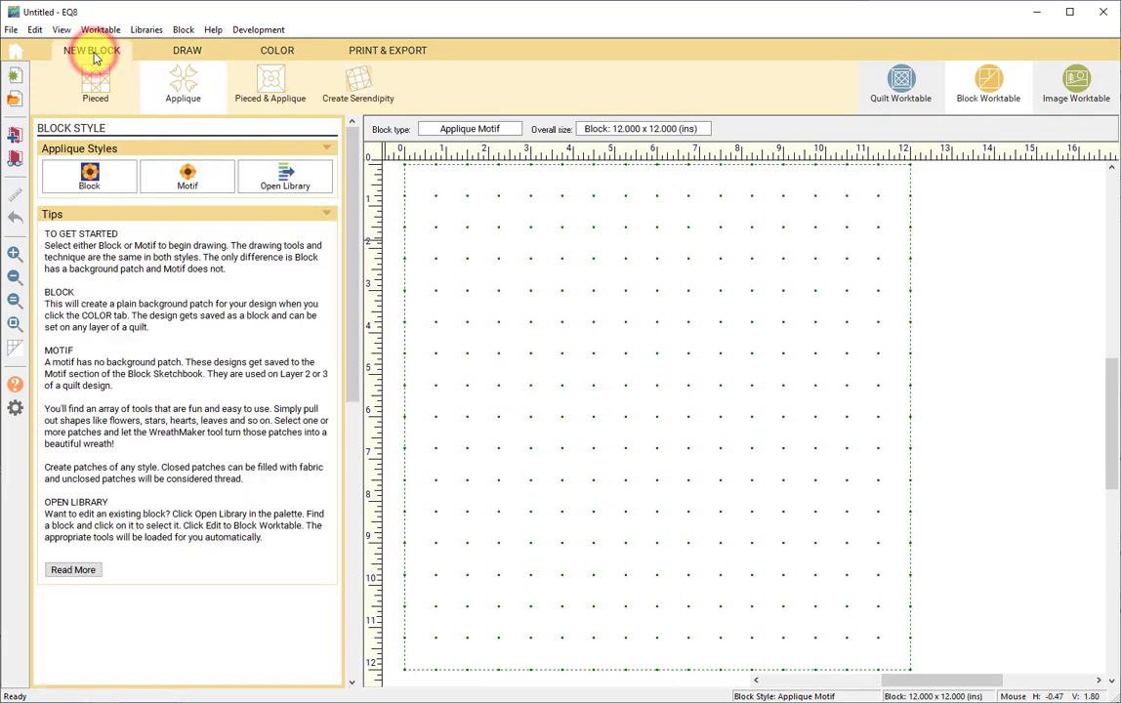
left_click(95, 179)
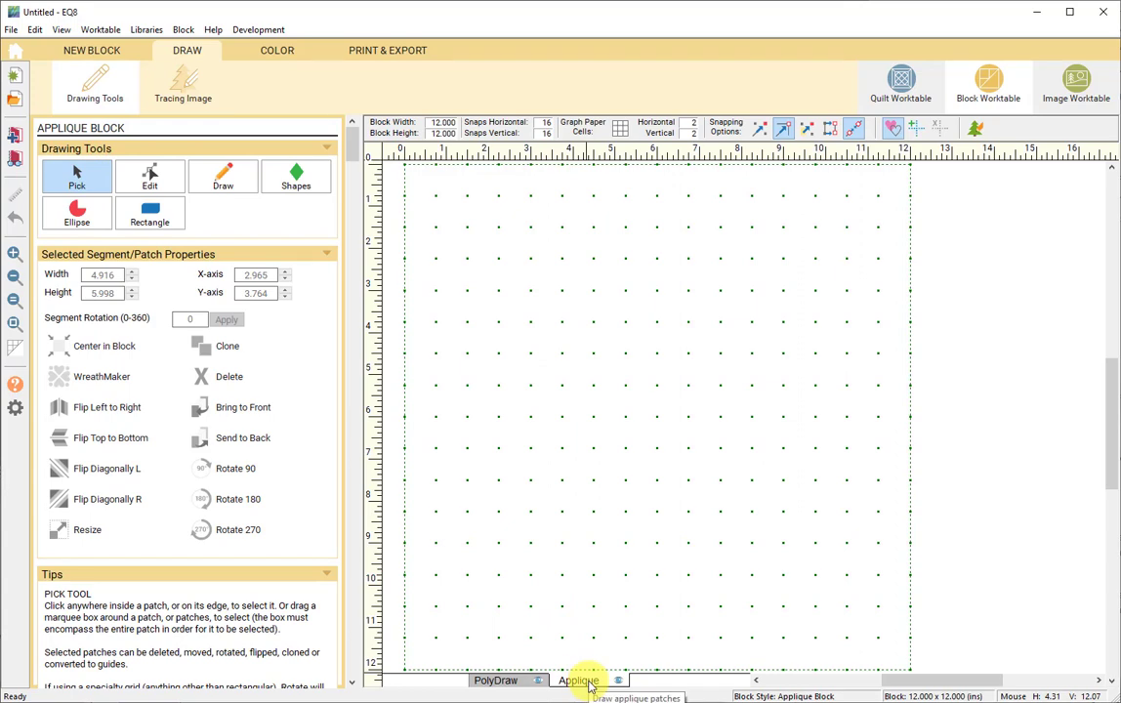
- Import heart.jpg as the block's tracing image, keeping the full uncropped picture
left_click(182, 91)
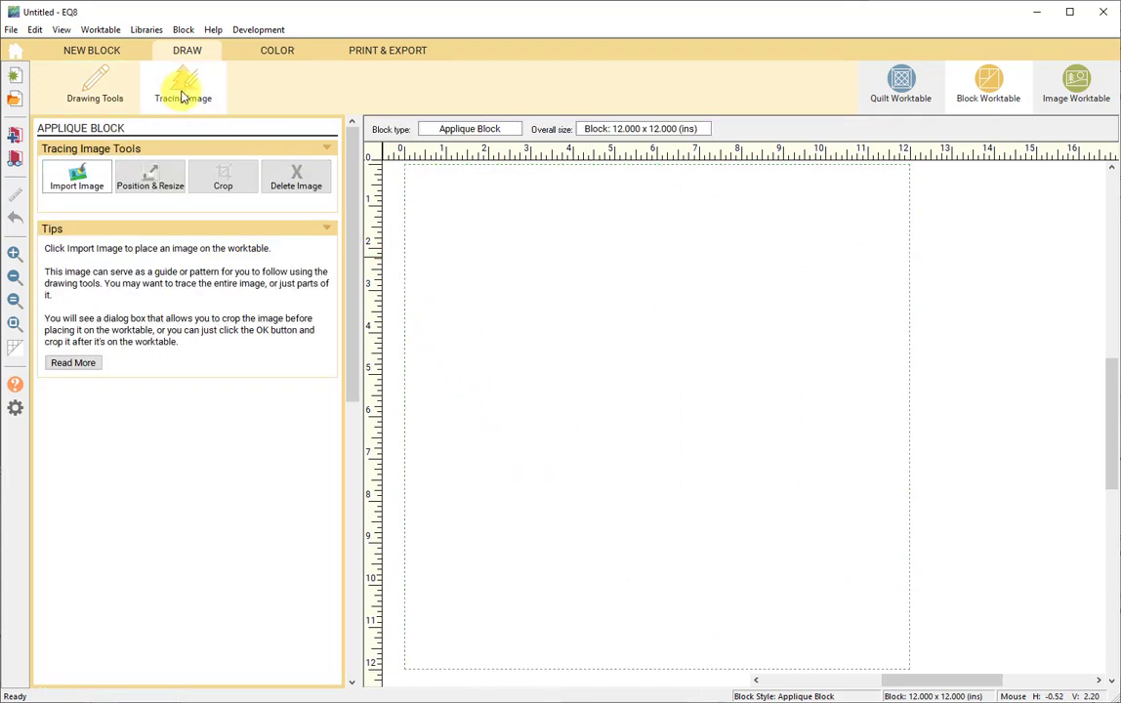
left_click(81, 175)
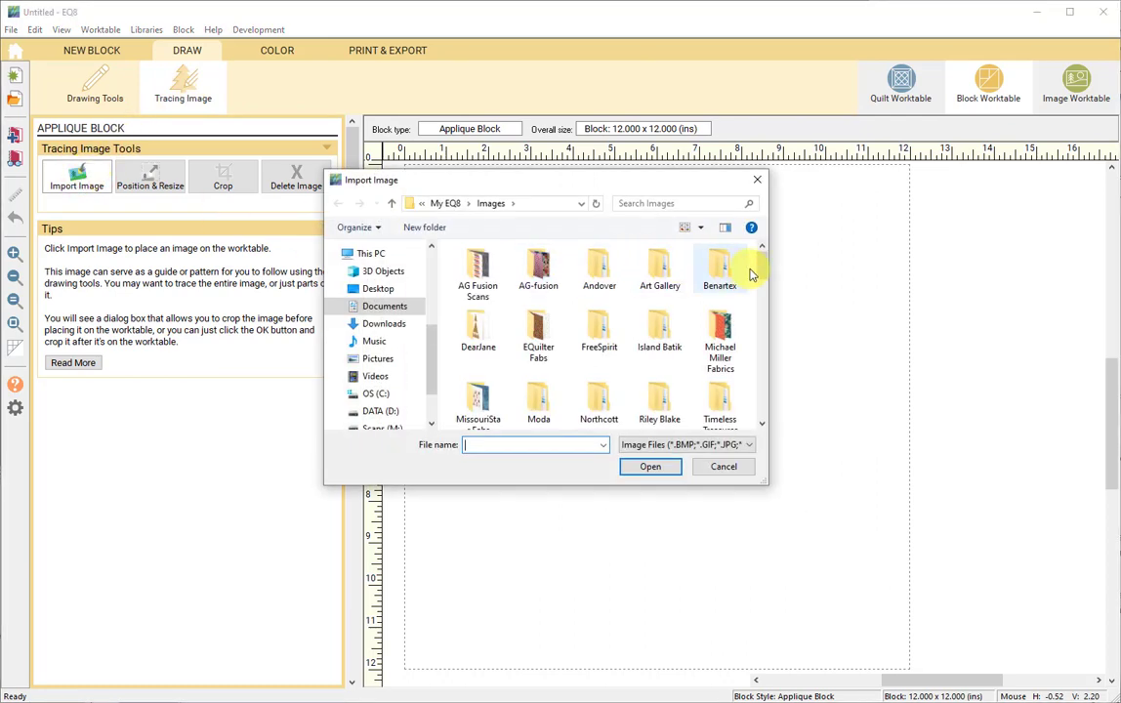
left_click_drag(760, 267, 764, 356)
left_click(538, 347)
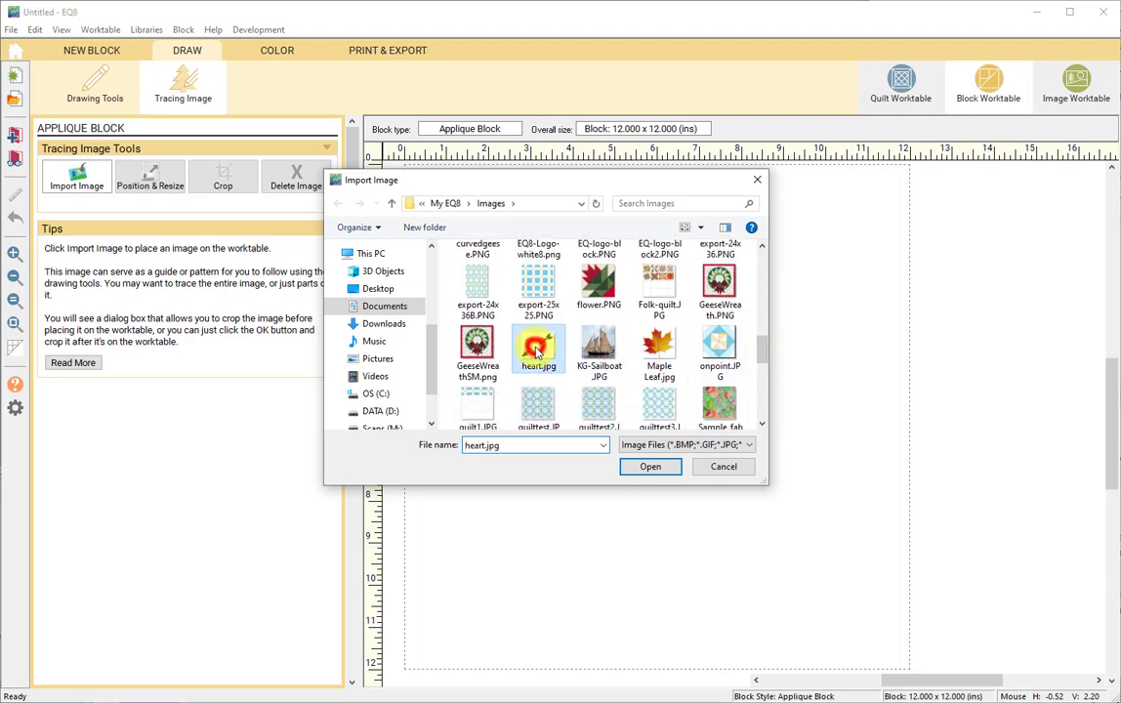
left_click(656, 469)
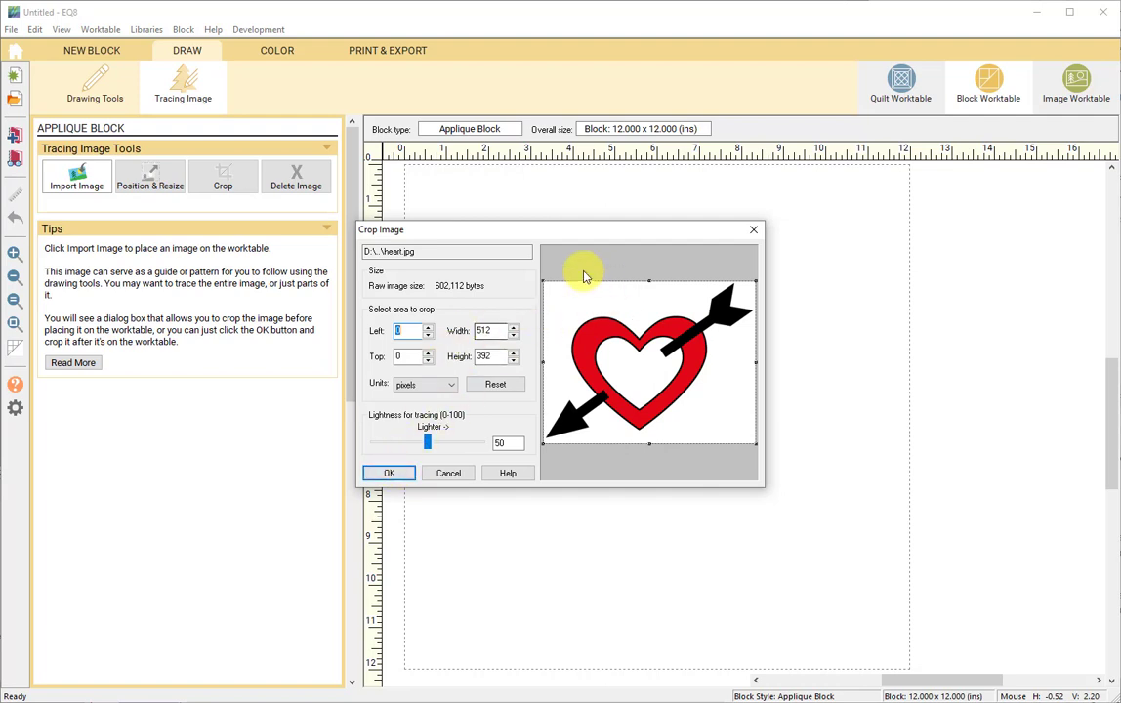
left_click(390, 473)
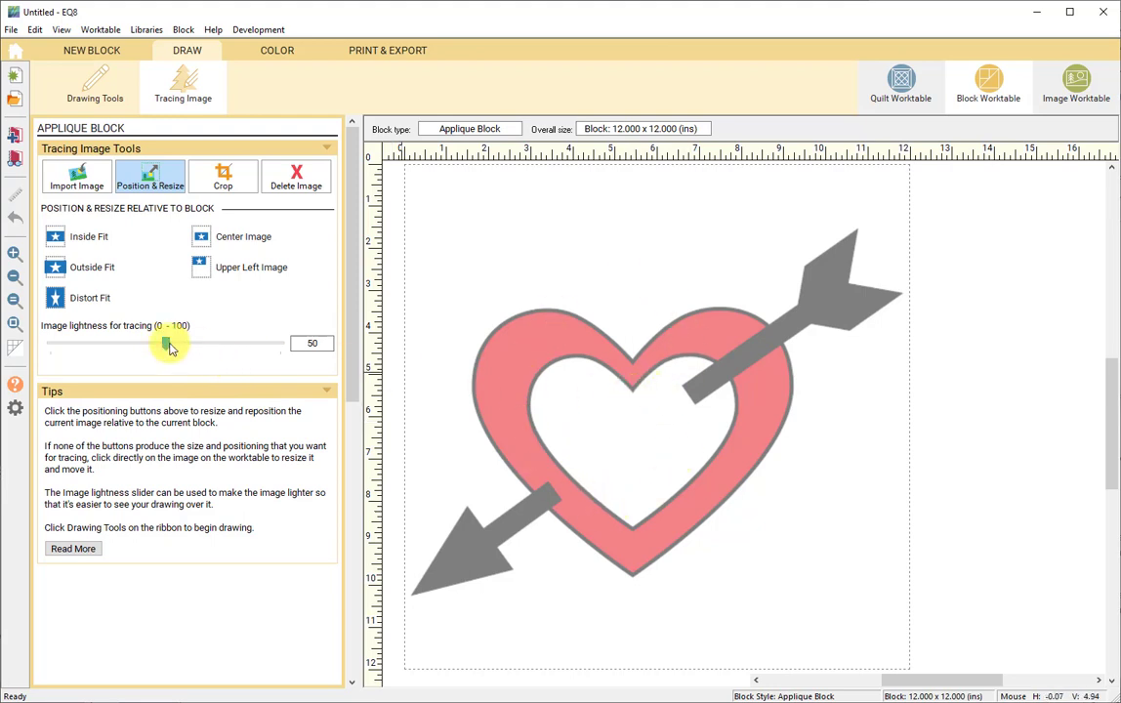
- Set the tracing image's lightness to 81
mouse_move(169, 347)
left_mouse_down()
mouse_move(134, 349)
mouse_move(233, 351)
left_mouse_up()
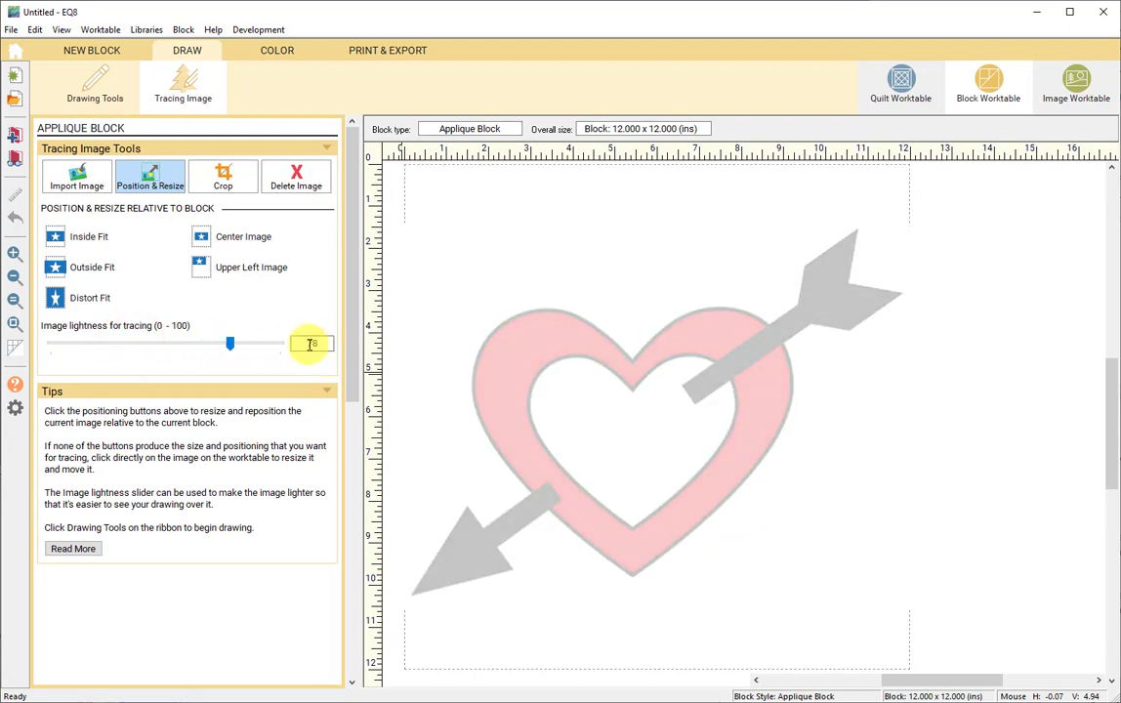
left_click(232, 343)
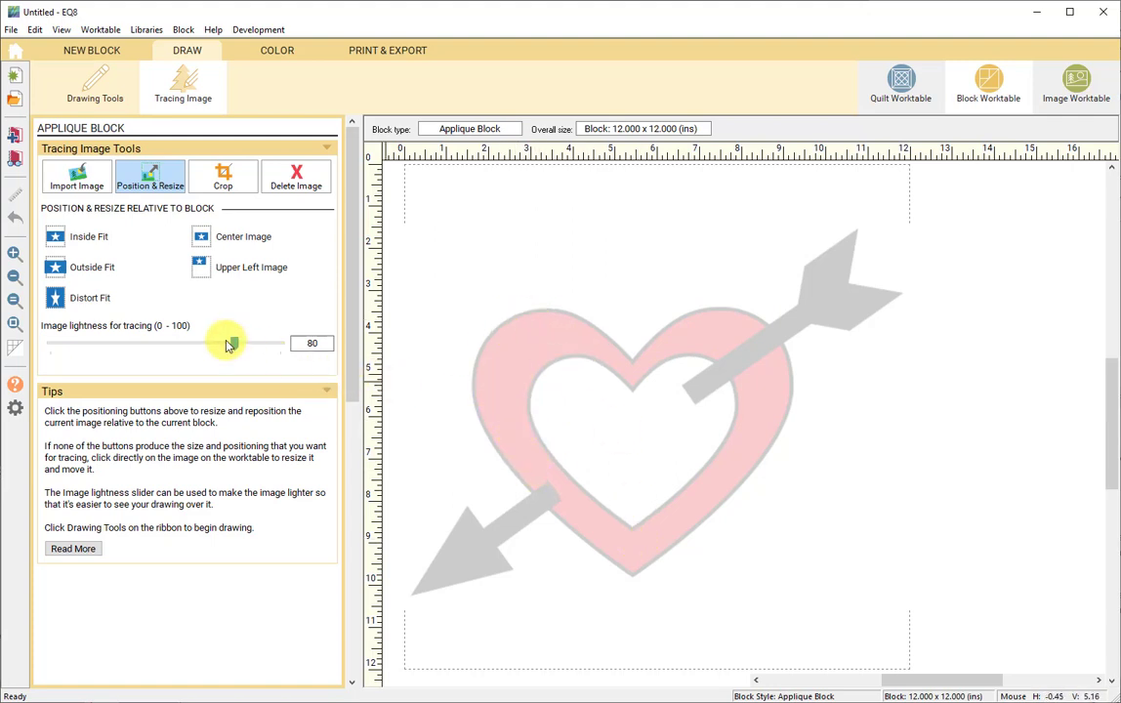
mouse_move(234, 343)
left_mouse_down()
mouse_move(167, 345)
mouse_move(238, 343)
mouse_move(192, 340)
mouse_move(242, 355)
left_mouse_up()
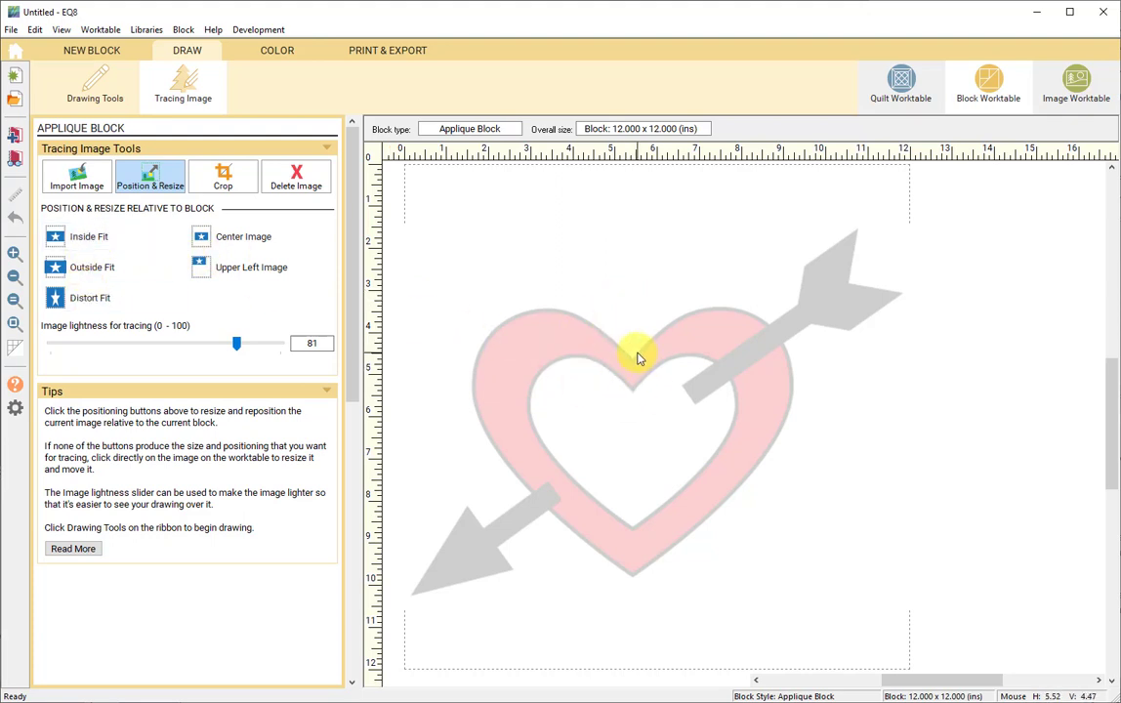
- Try shrinking the heart tracing image by its upper-right corner to about 10 inches wide
left_click(470, 325)
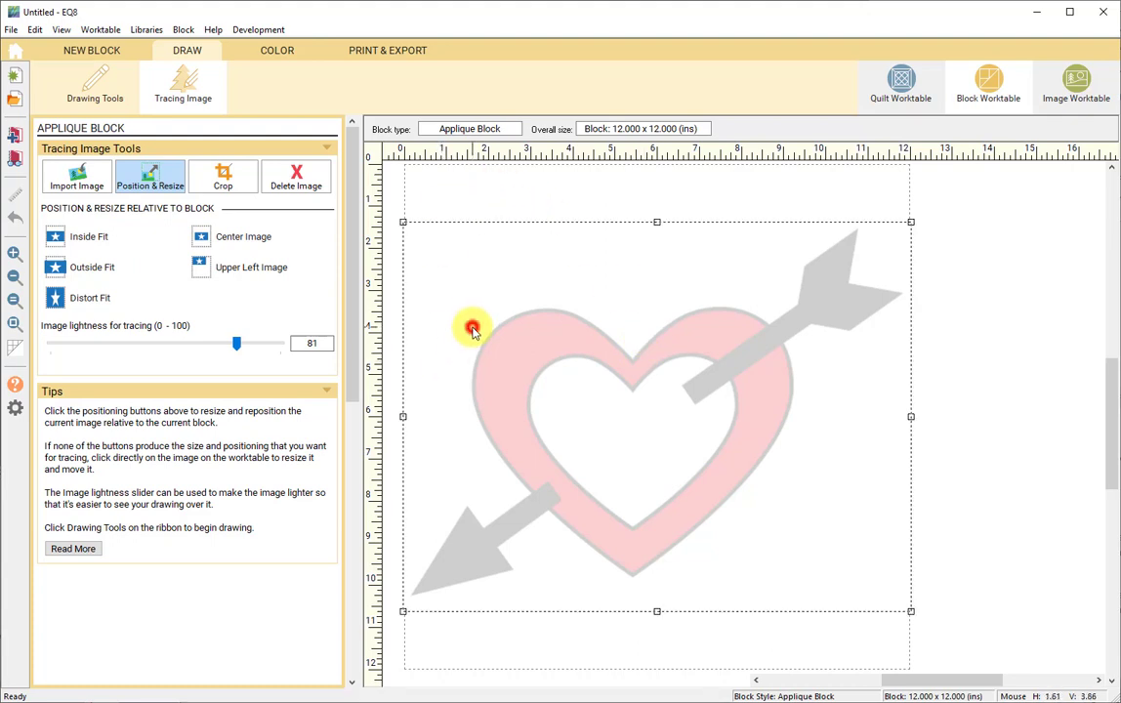
left_click(515, 185)
left_click(501, 281)
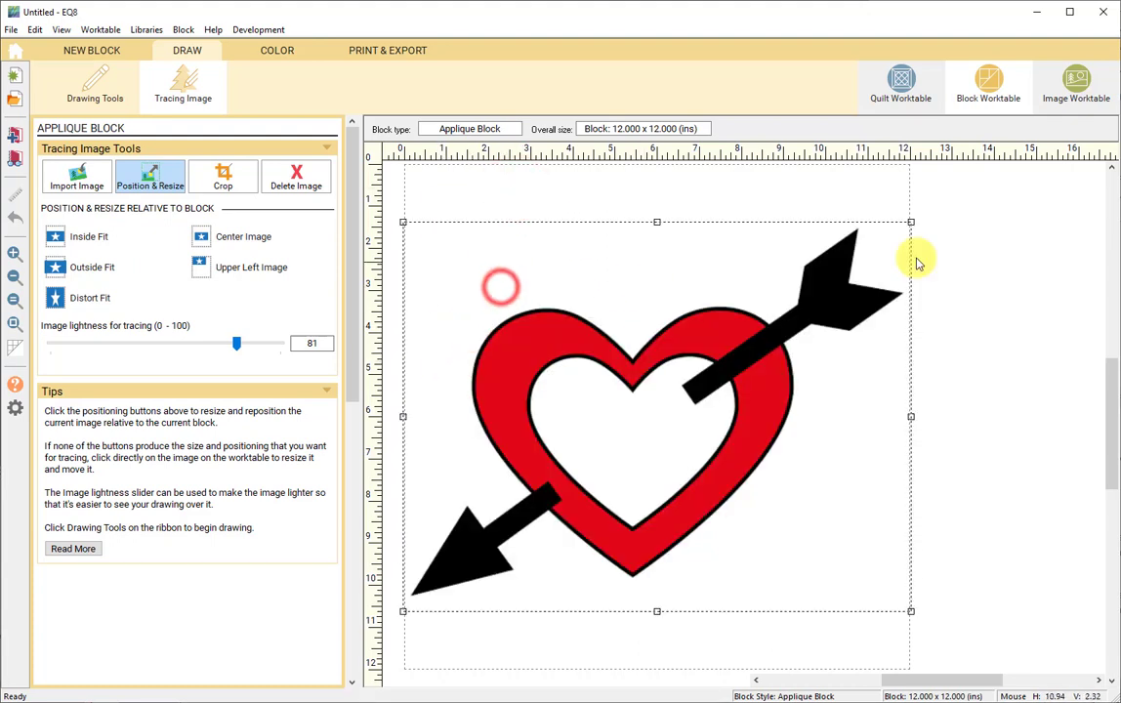
mouse_move(909, 223)
left_mouse_down()
mouse_move(980, 170)
mouse_move(815, 304)
left_mouse_up()
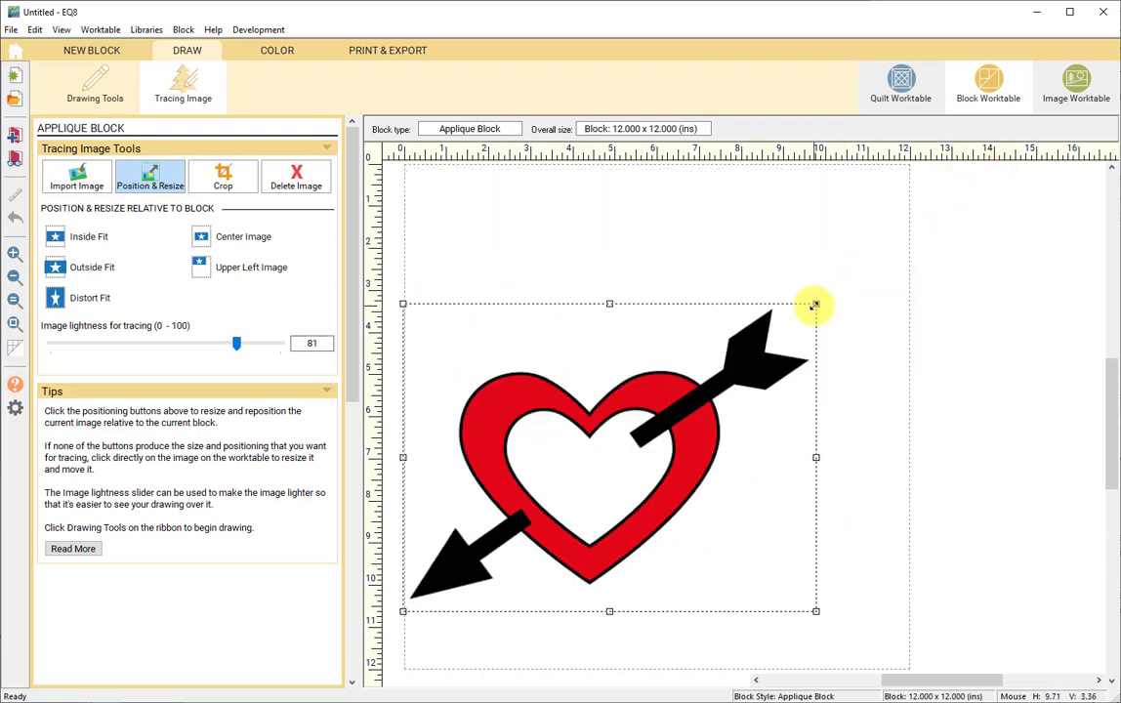
- Try the Inside Fit, Outside Fit, Distort Fit, Center Image and Upper Left Image placements on the tracing image
left_click(77, 239)
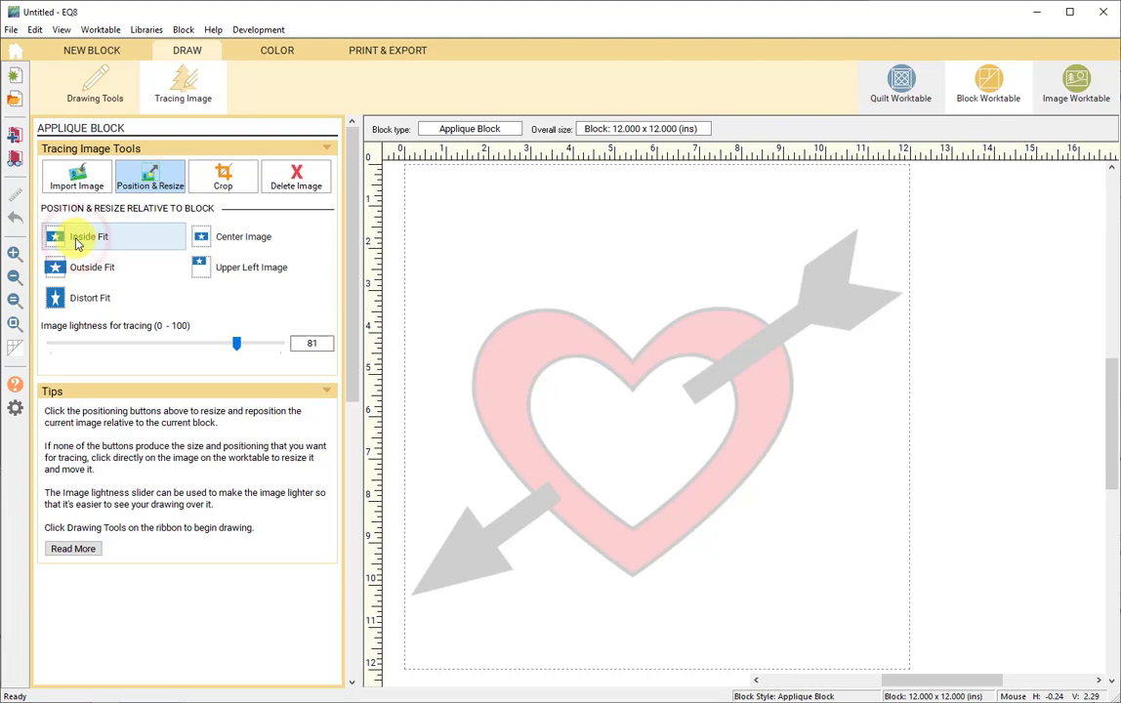
left_click(93, 266)
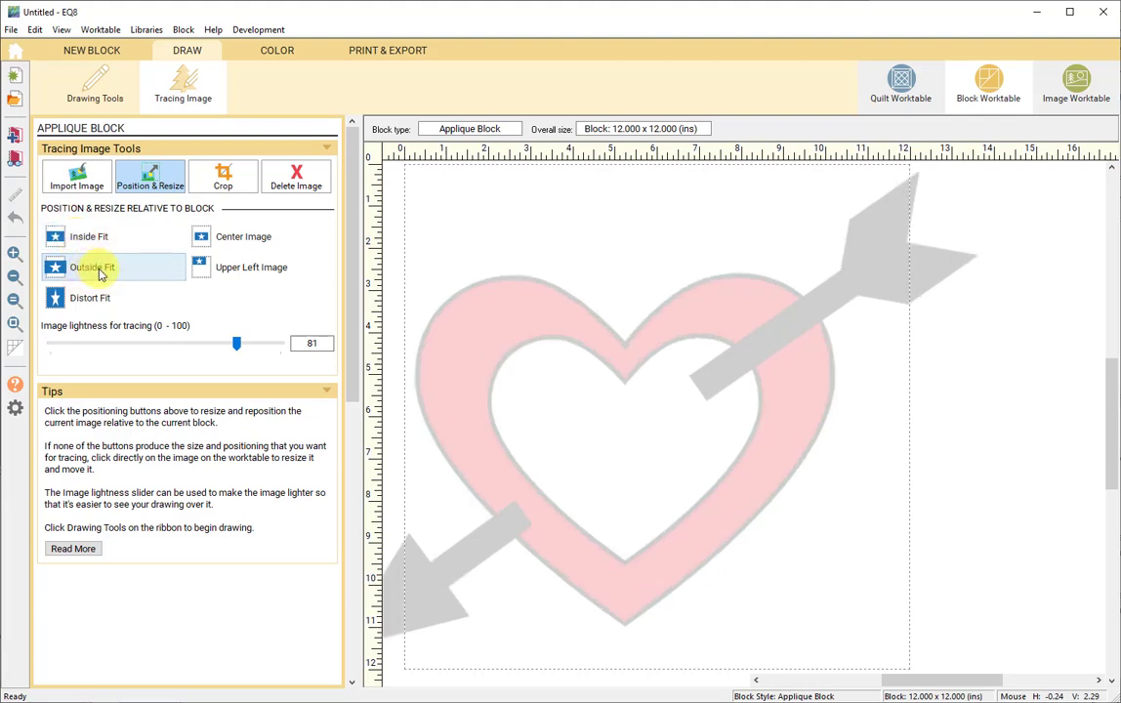
left_click(93, 300)
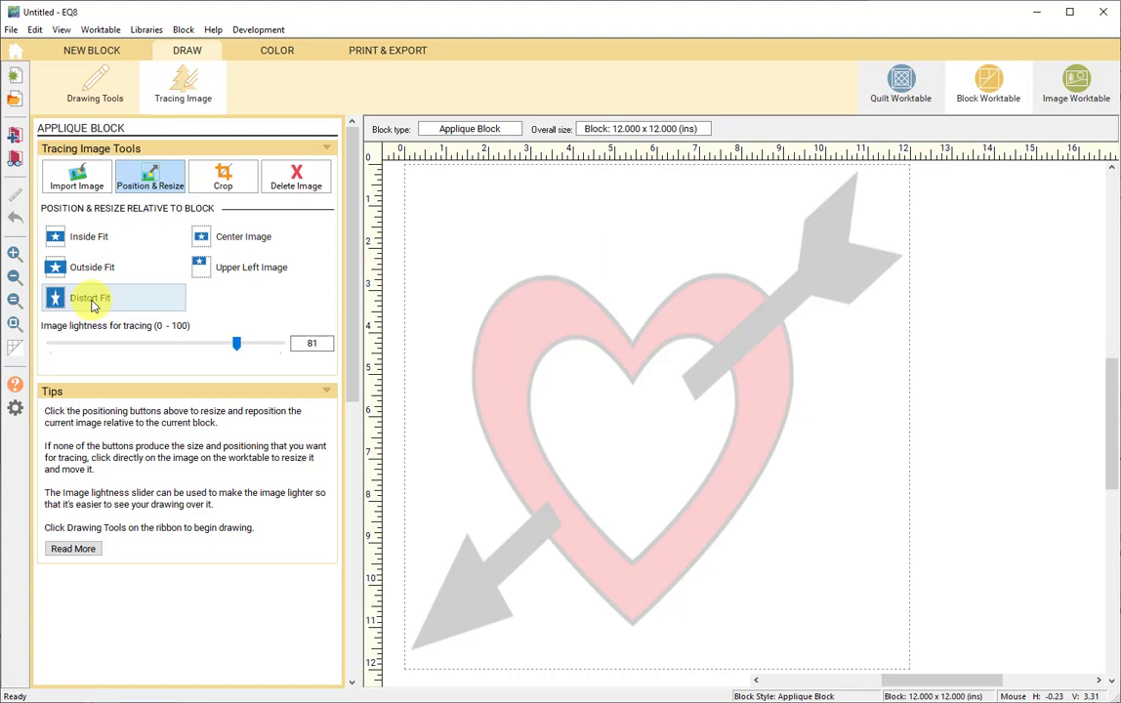
left_click(227, 238)
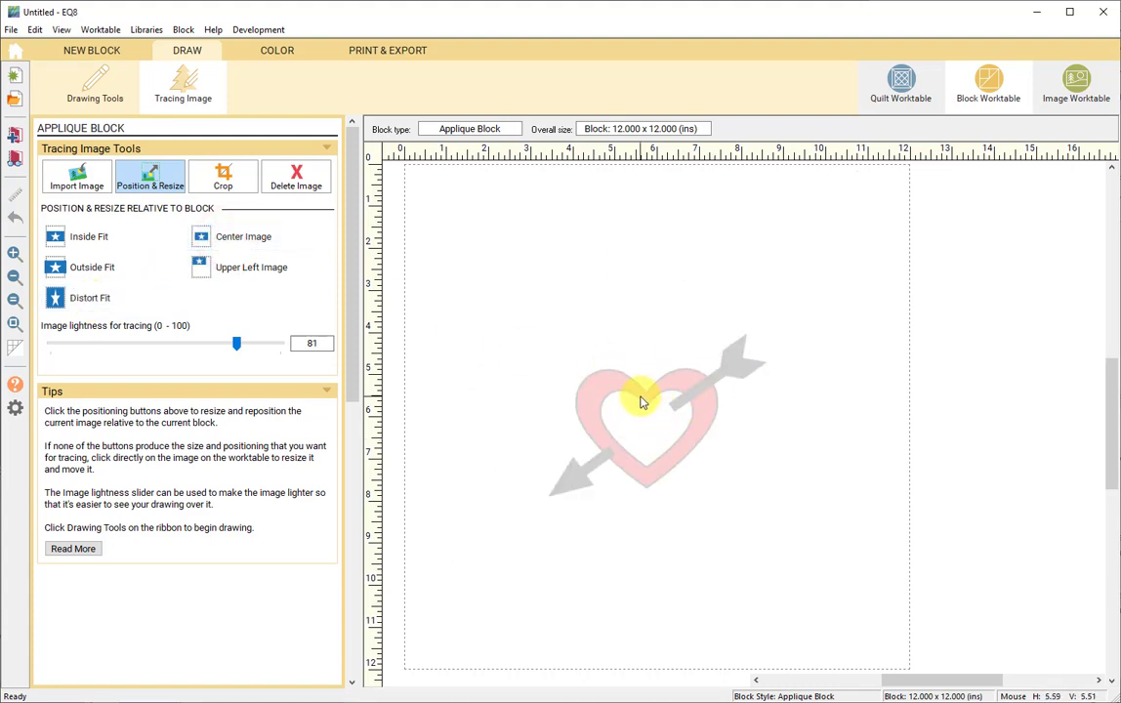
left_click(219, 270)
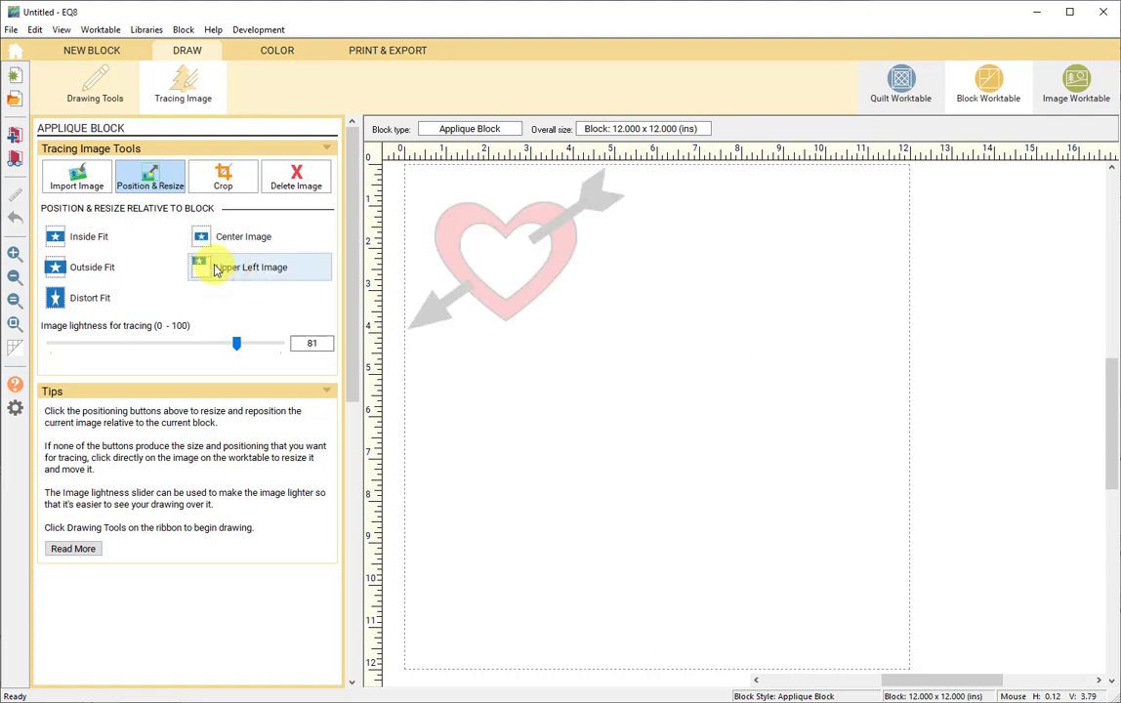
- Apply Inside Fit to the tracing image and return to the drawing tools
left_click(78, 238)
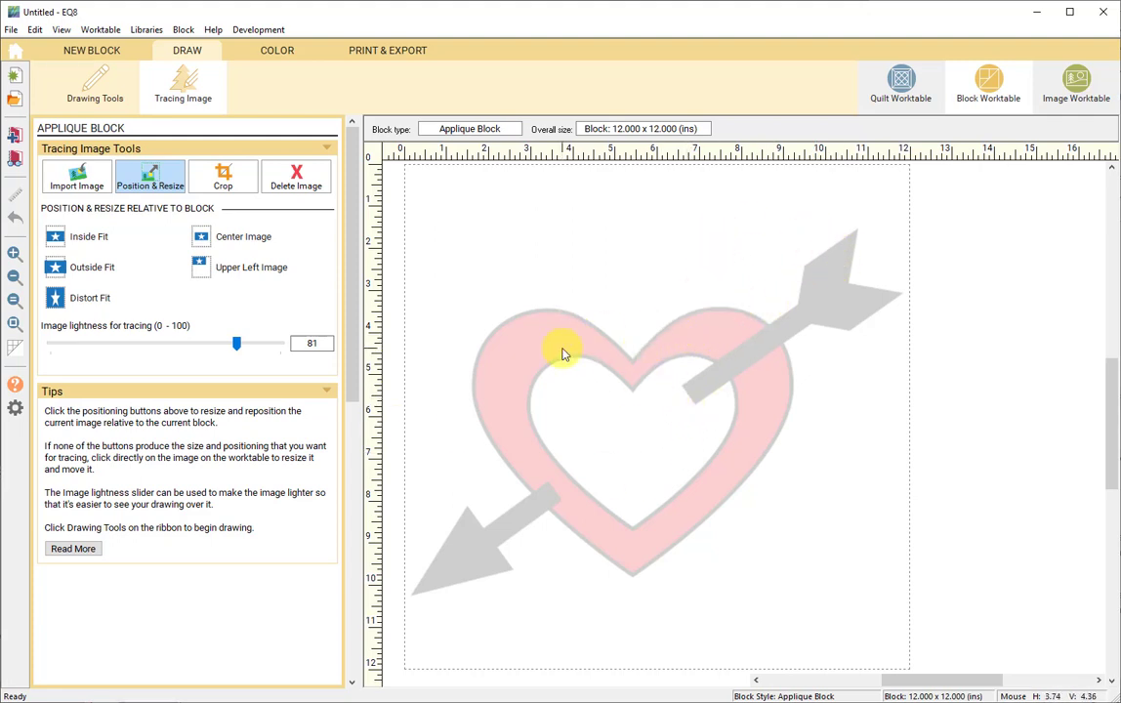
left_click(93, 92)
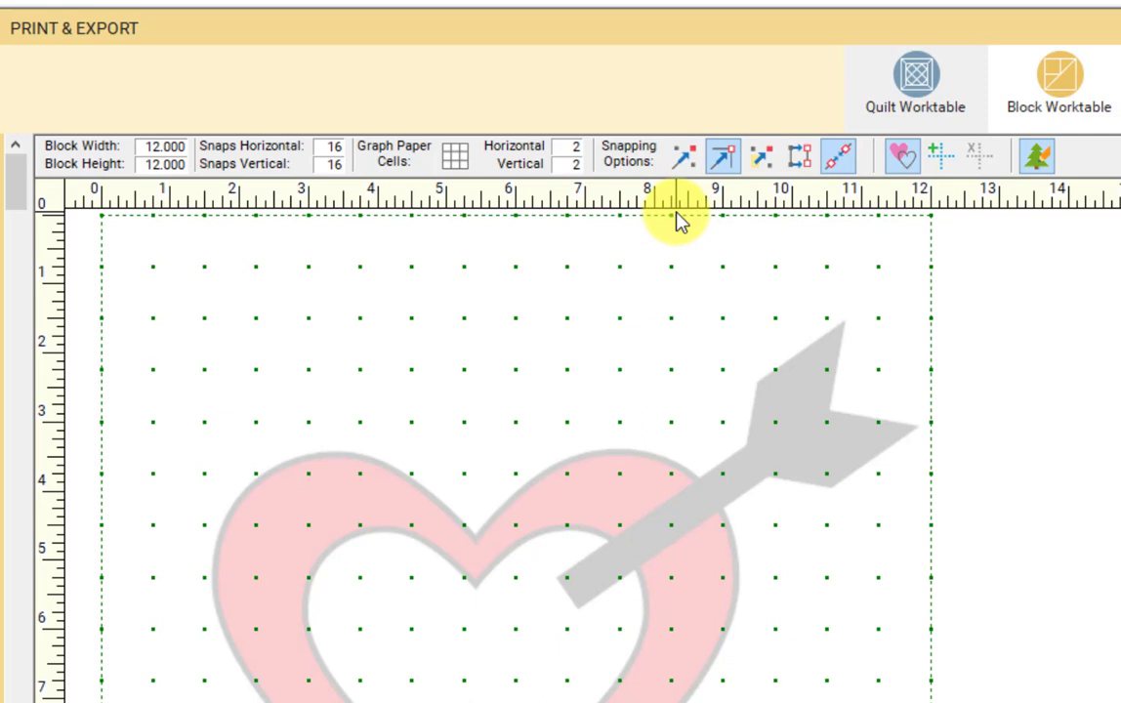
- Check the snapping options, leaving snapping to nodes of the drawing and auto-joining of segments enabled
left_click(723, 161)
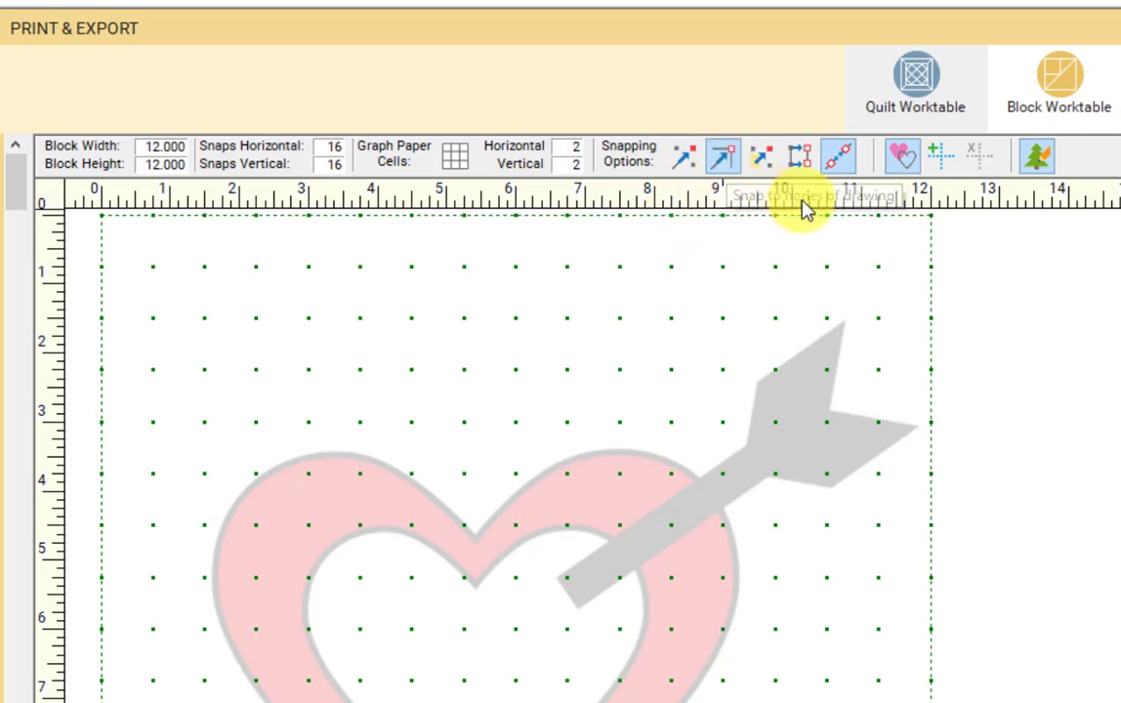
left_click(839, 158)
left_click(722, 161)
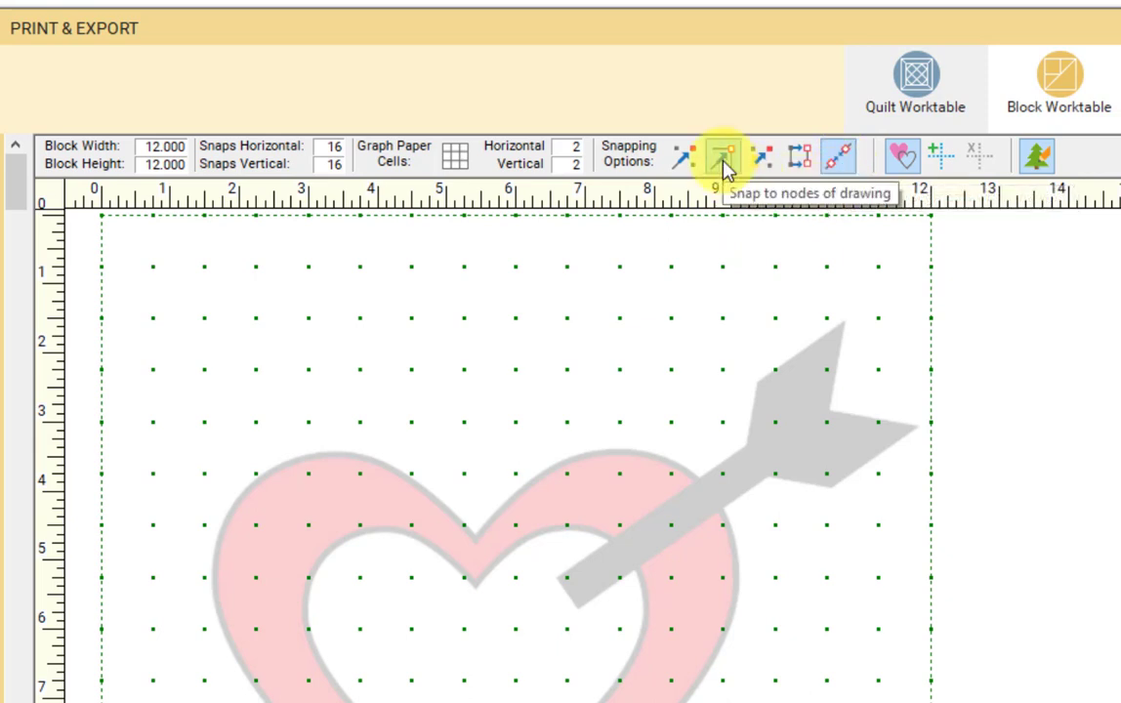
left_click(724, 164)
left_click(838, 161)
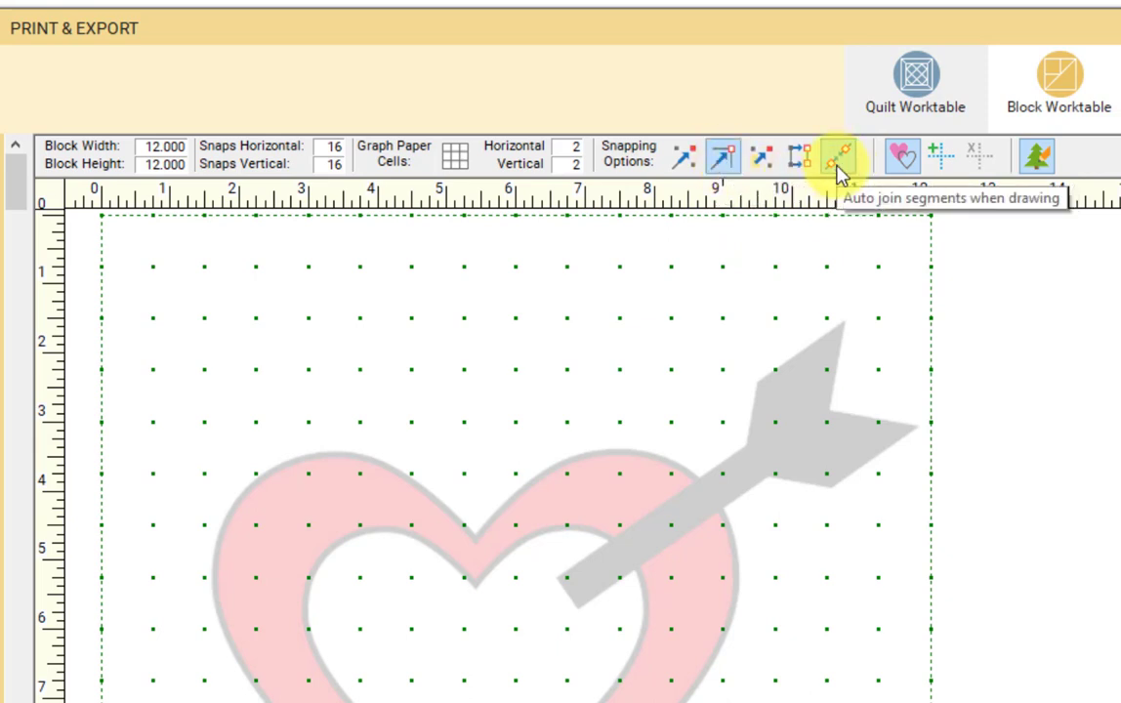
left_click(837, 164)
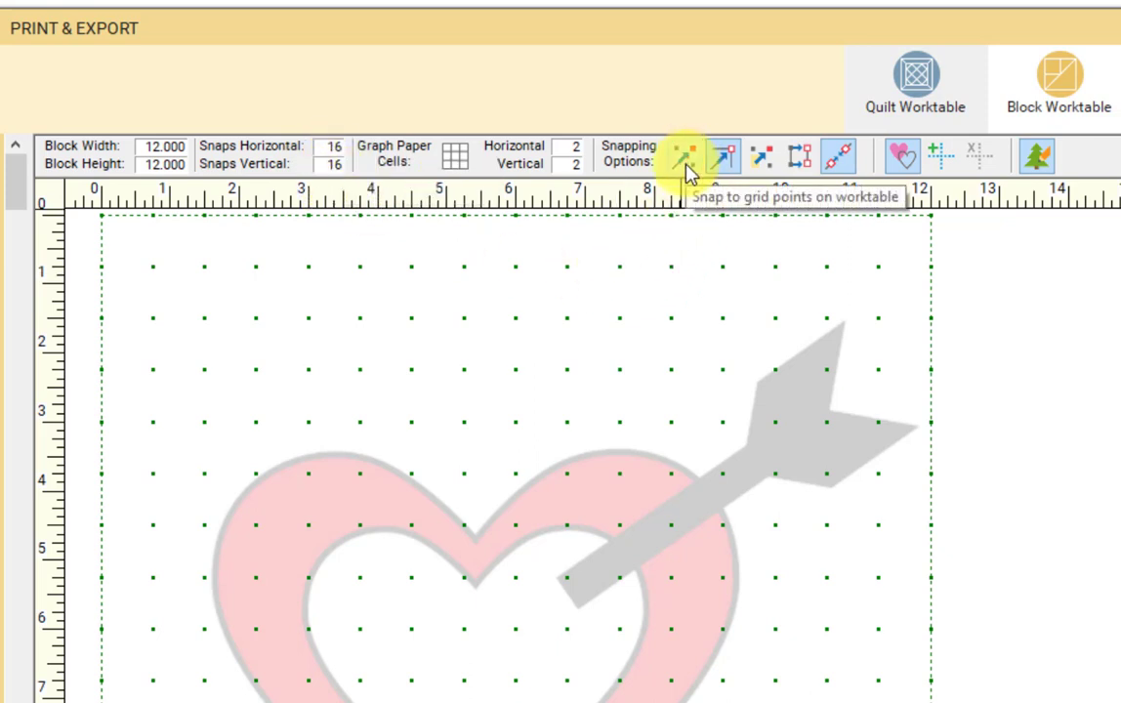
left_click(723, 159)
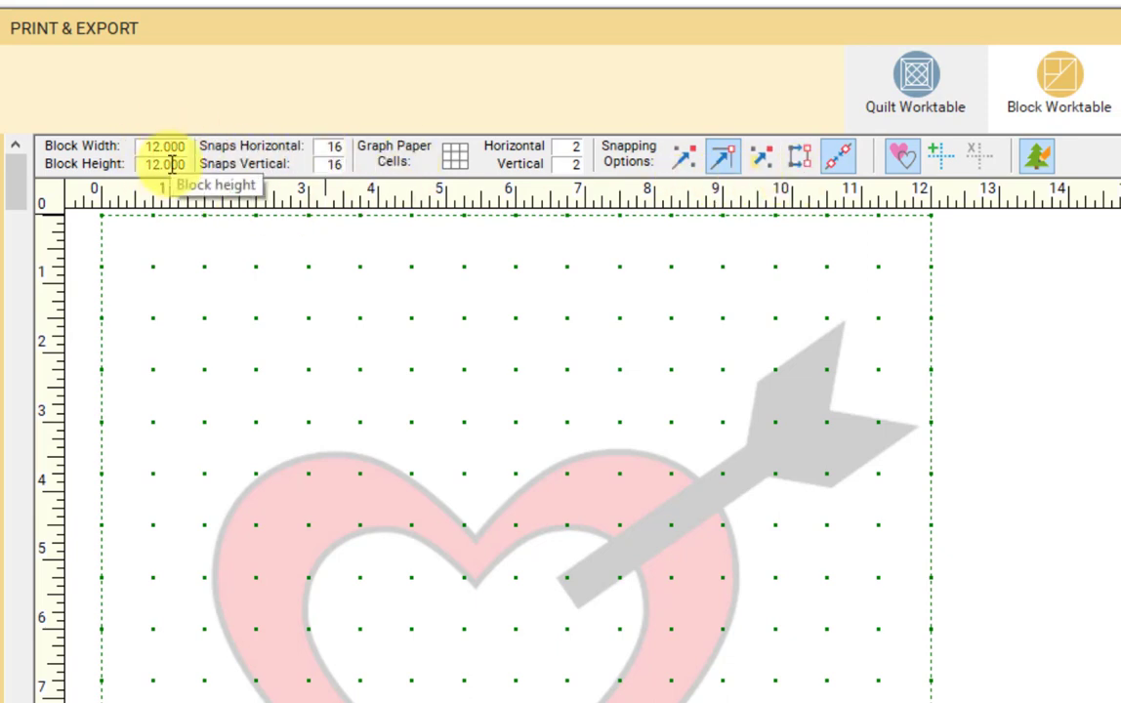
- Show and hide the graph paper cells, and hide and redisplay the tracing image
left_click(457, 160)
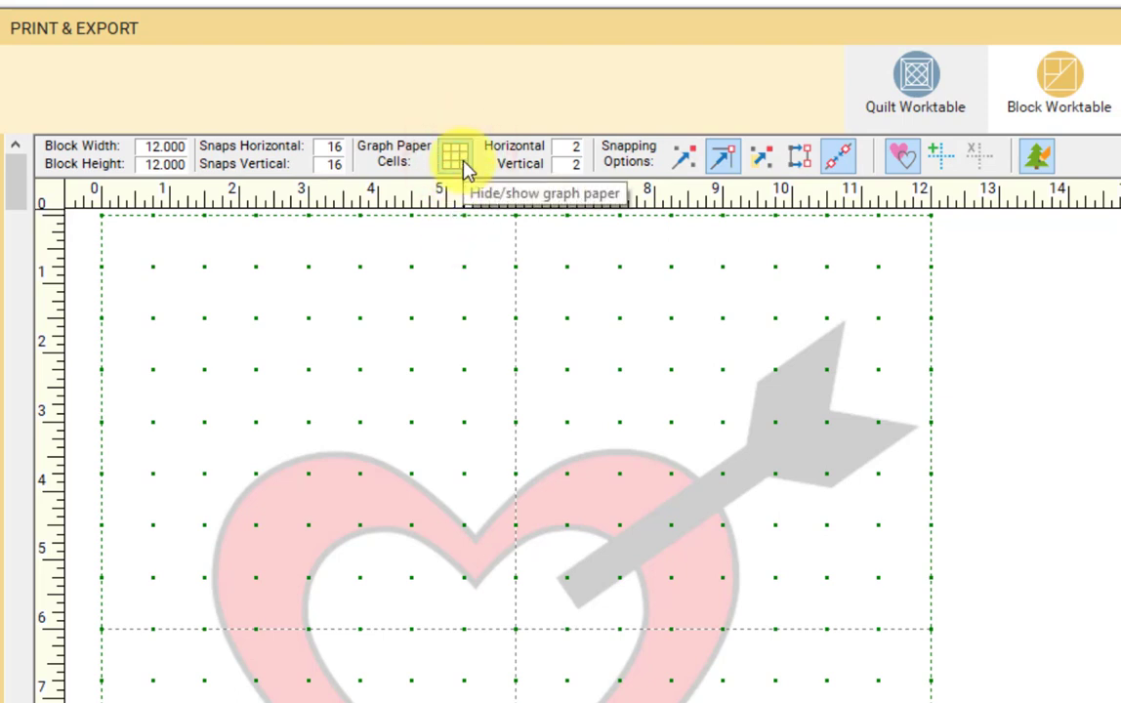
left_click(462, 164)
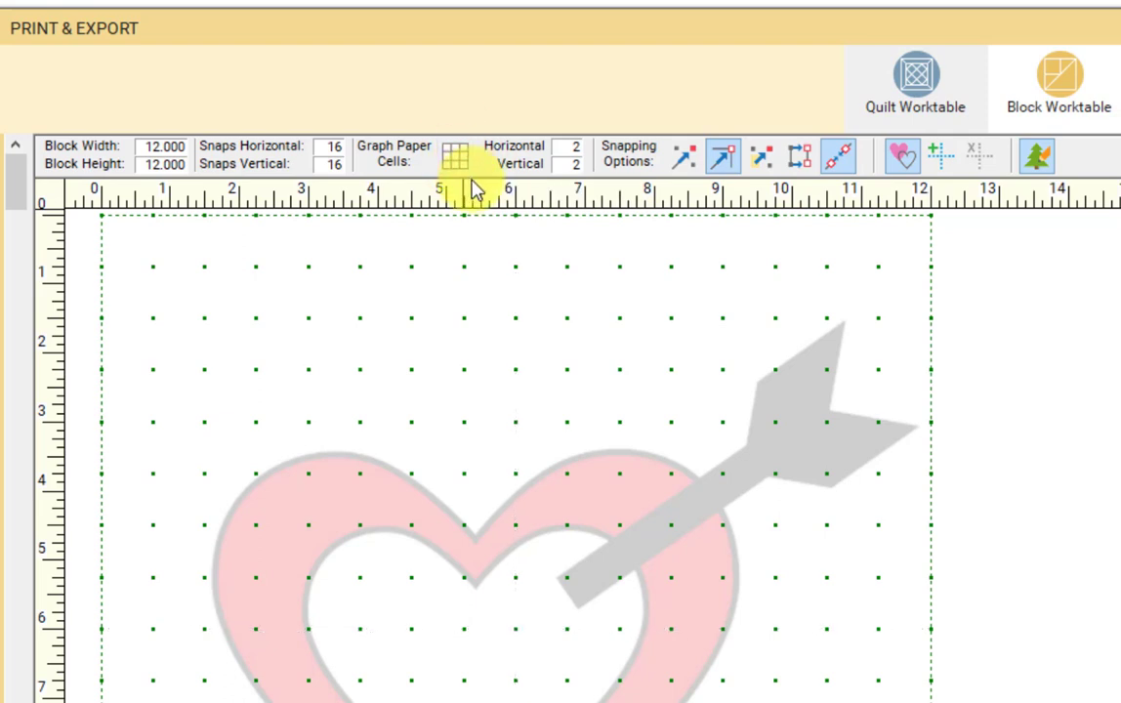
left_click(1041, 168)
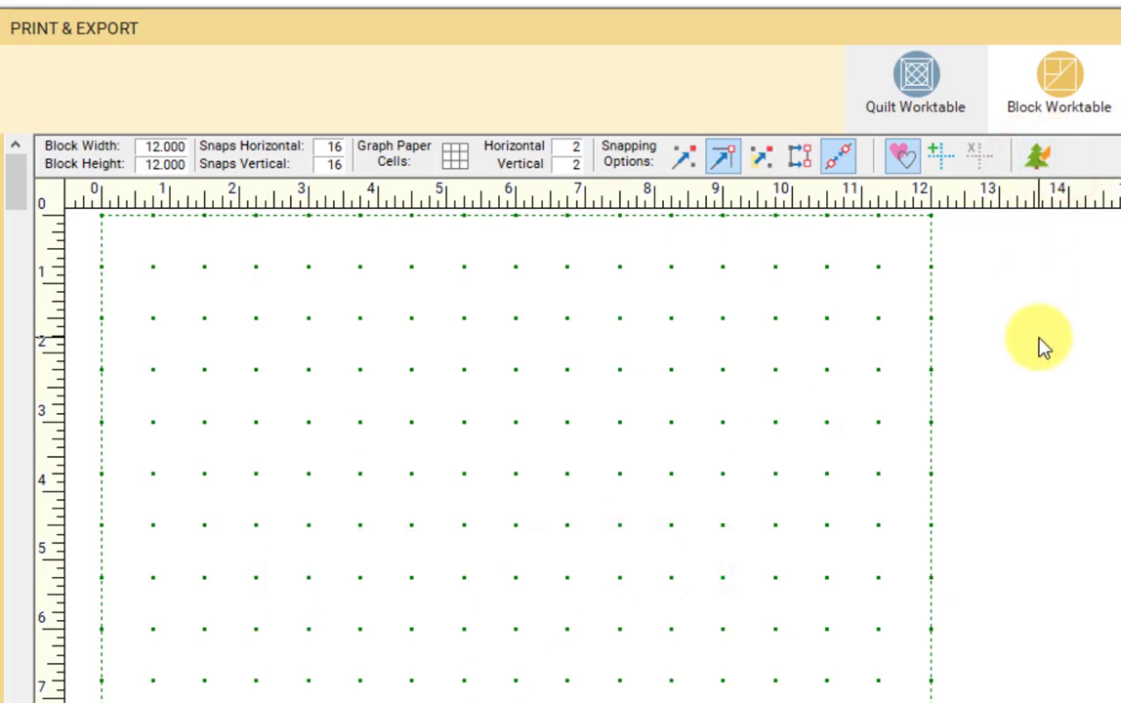
left_click(1035, 168)
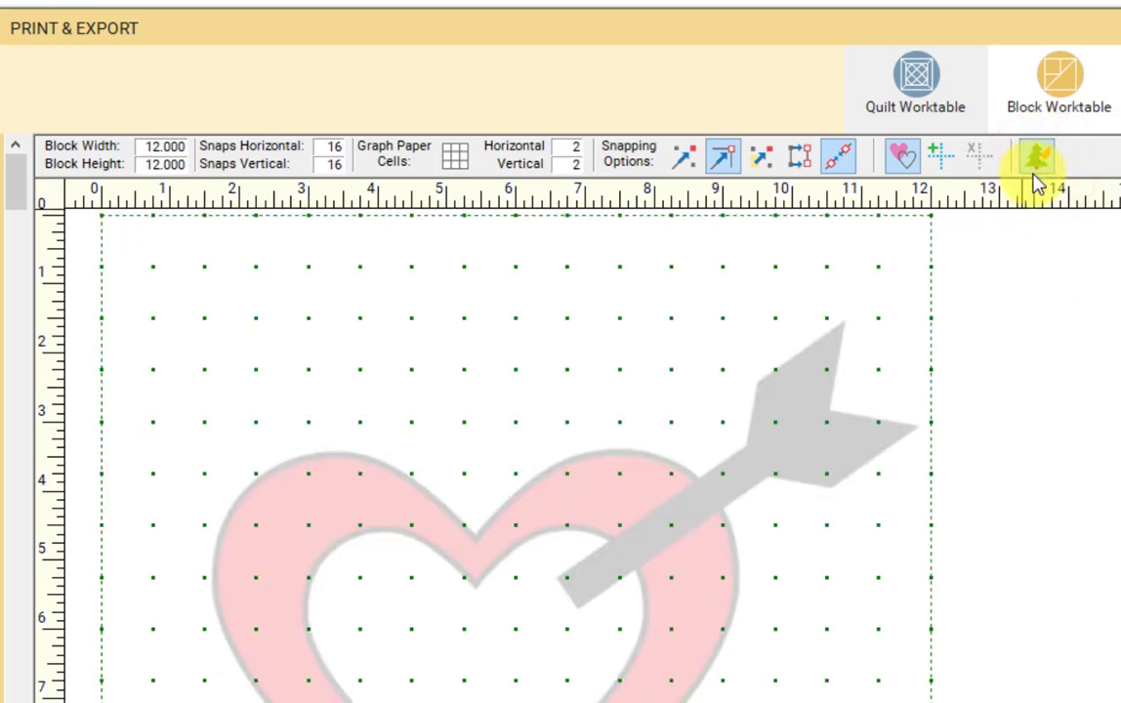
left_click(903, 162)
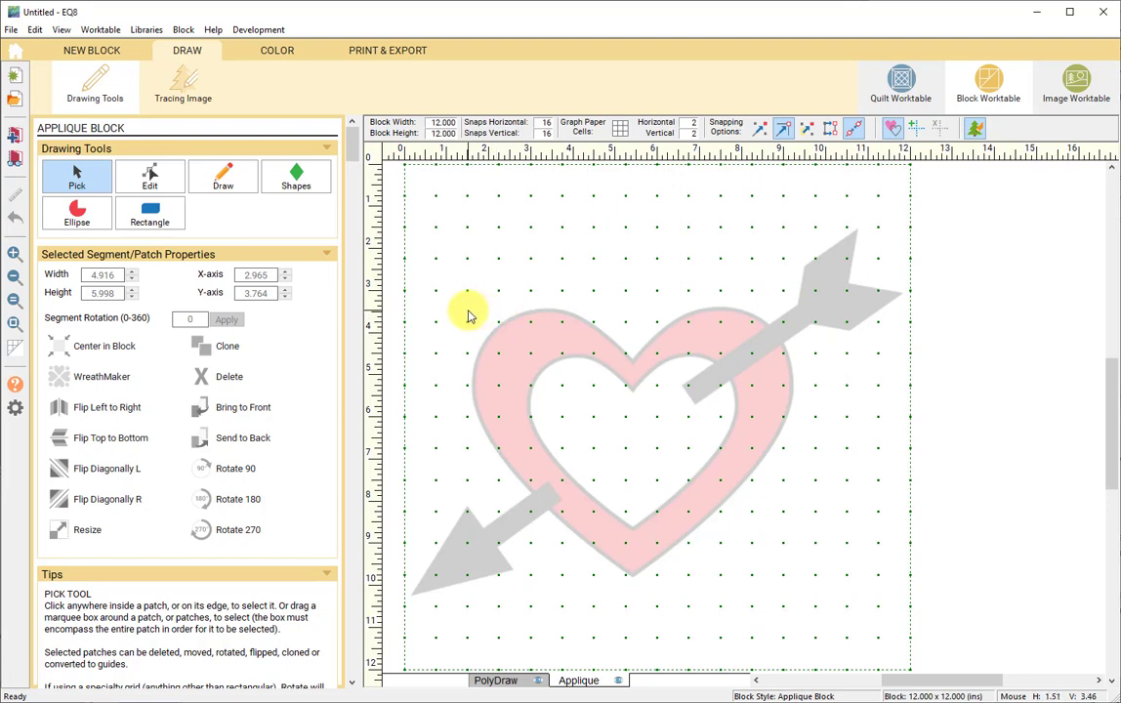
- Try tracing the heart's outer edge with the Freehand tool, and delete the resulting patch
left_click(222, 175)
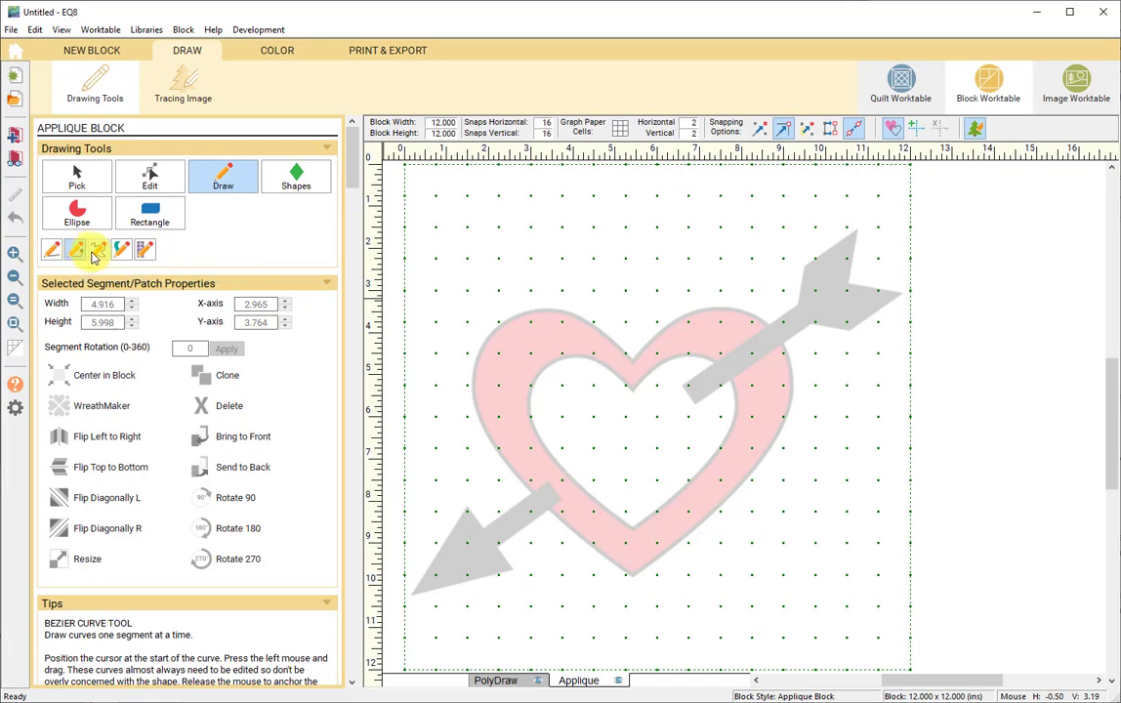
left_click(97, 249)
mouse_move(628, 354)
left_mouse_down()
mouse_move(727, 317)
mouse_move(783, 334)
mouse_move(795, 422)
mouse_move(748, 498)
mouse_move(637, 578)
mouse_move(562, 517)
mouse_move(481, 419)
mouse_move(512, 315)
mouse_move(582, 313)
mouse_move(630, 353)
left_mouse_up()
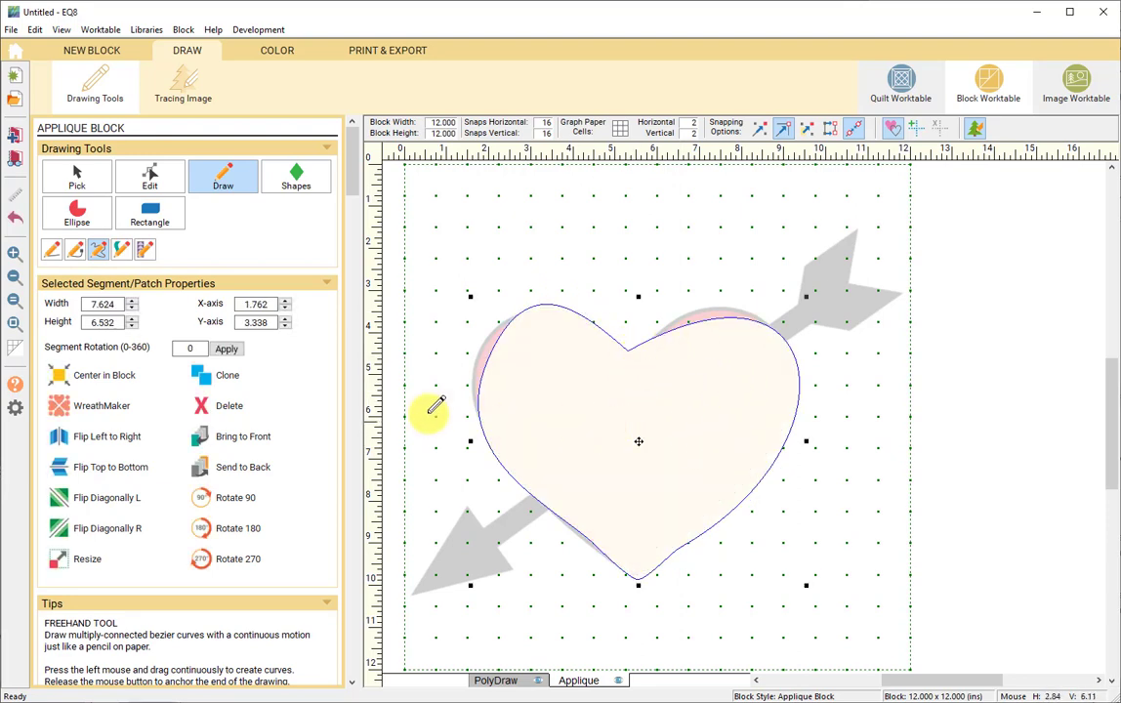
left_click(228, 408)
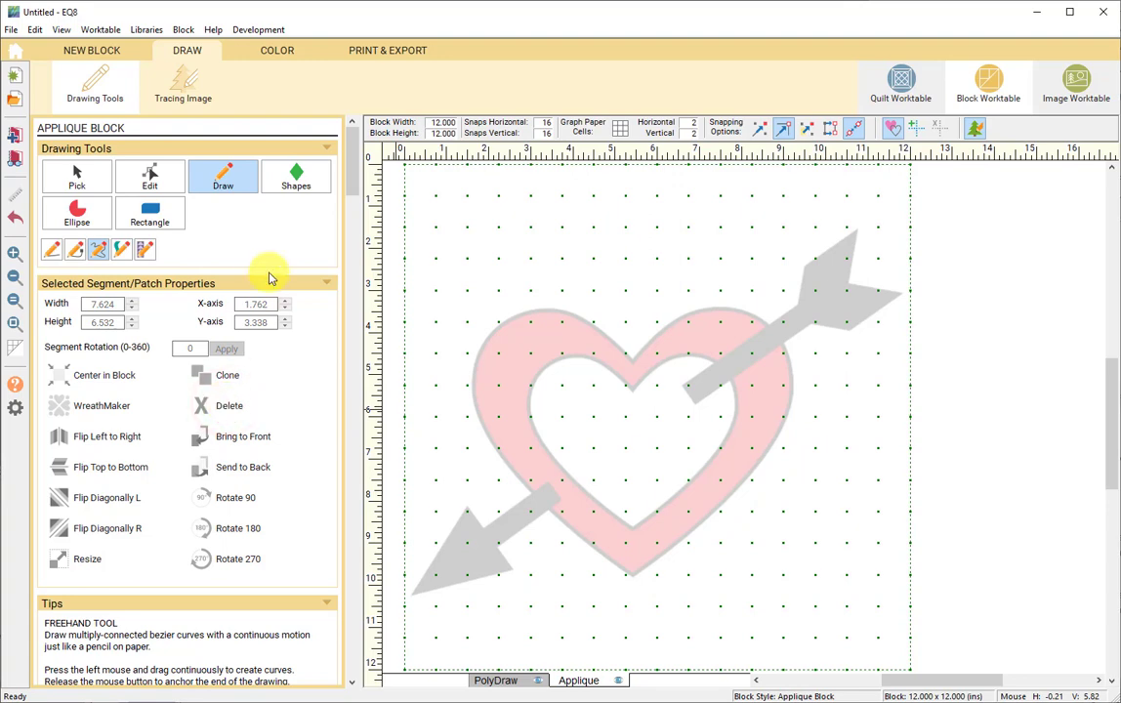
- Draw a heart shape about 5.1 by 6.2 inches from the tracing's notch to its point, and turn off the patch fill
left_click(297, 179)
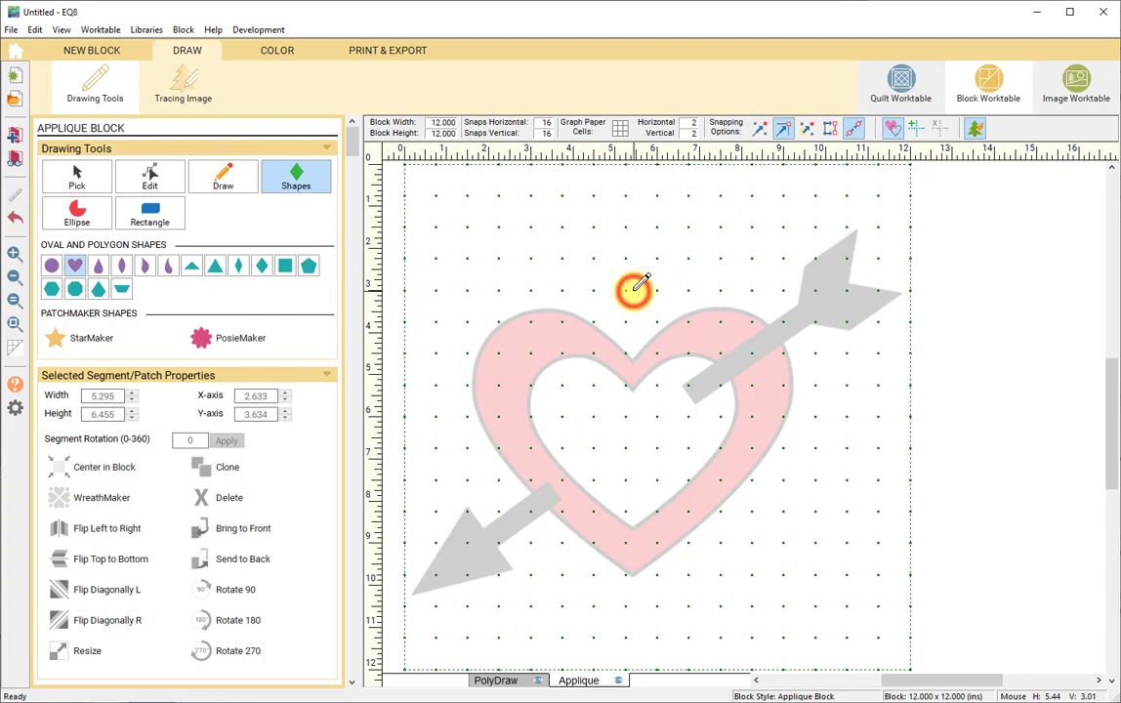
left_click_drag(635, 289, 637, 571)
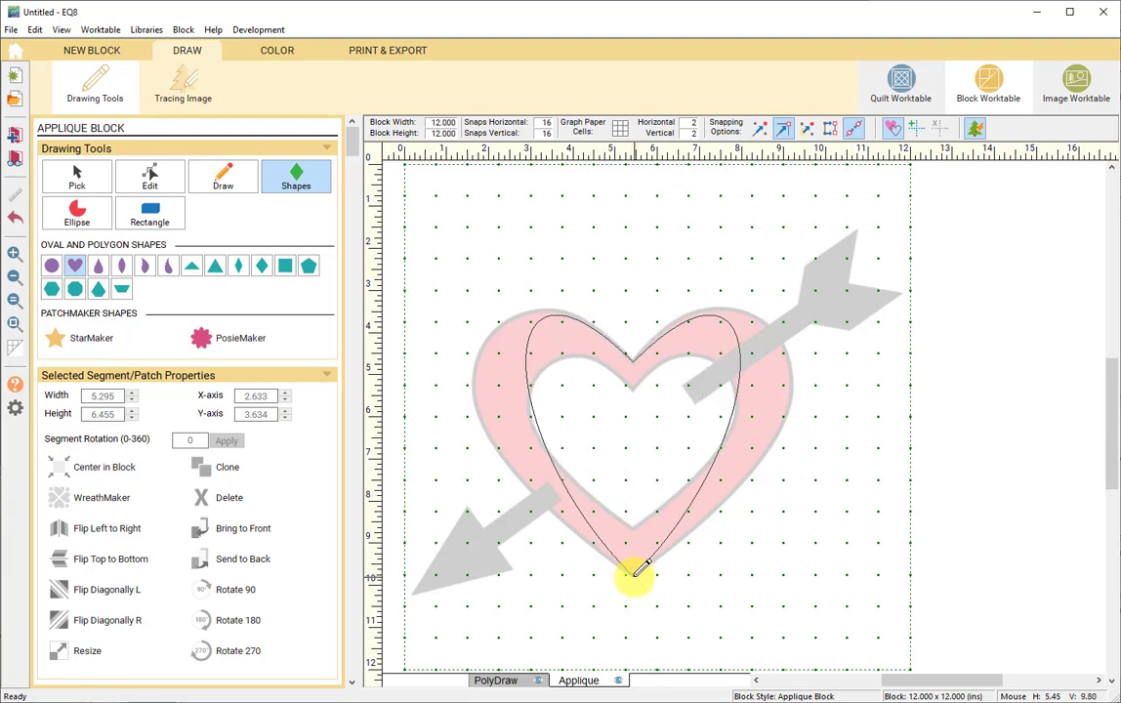
left_click_drag(635, 573, 632, 575)
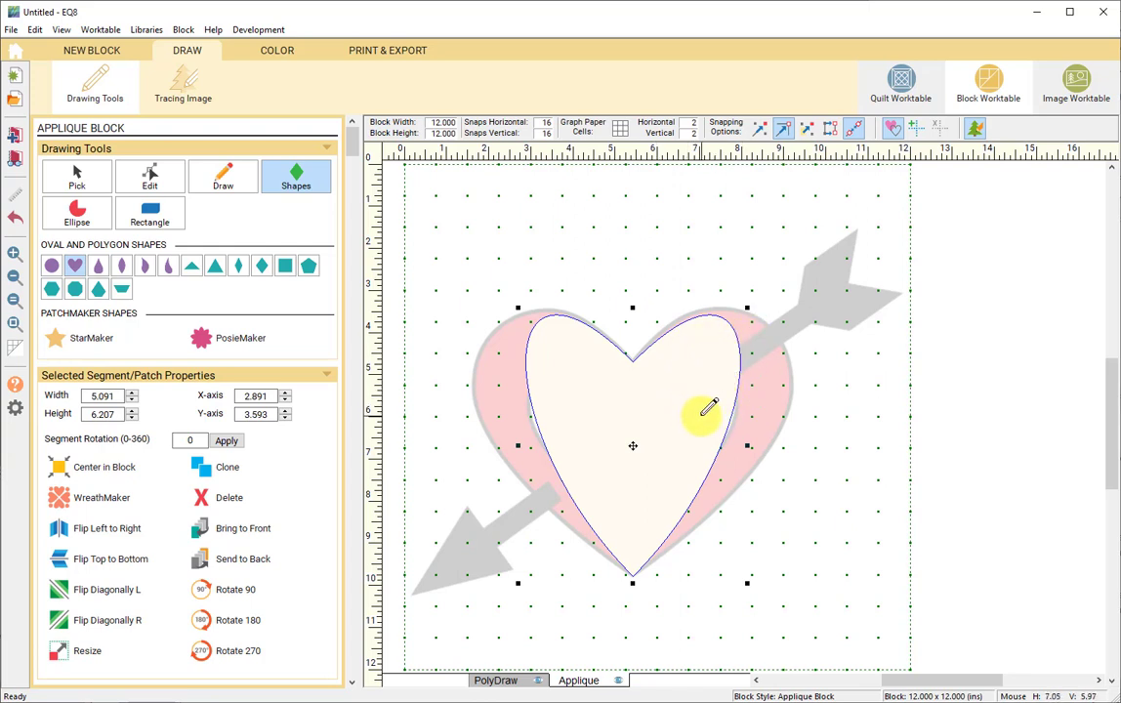
left_click(891, 134)
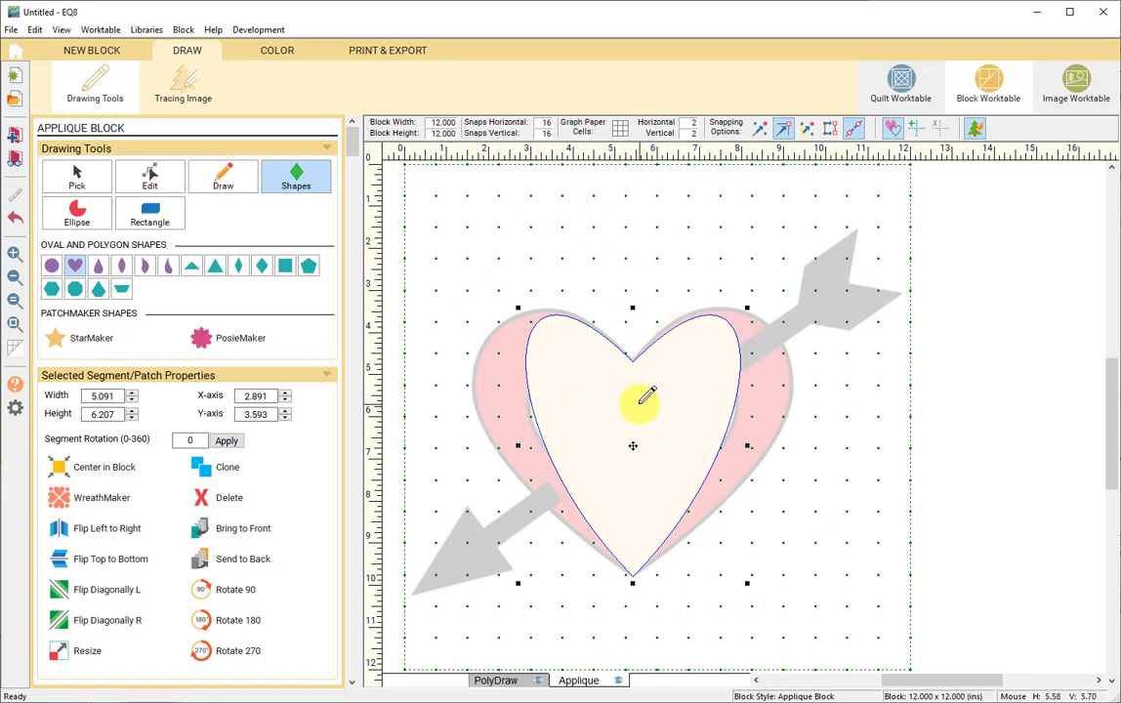
left_click(892, 130)
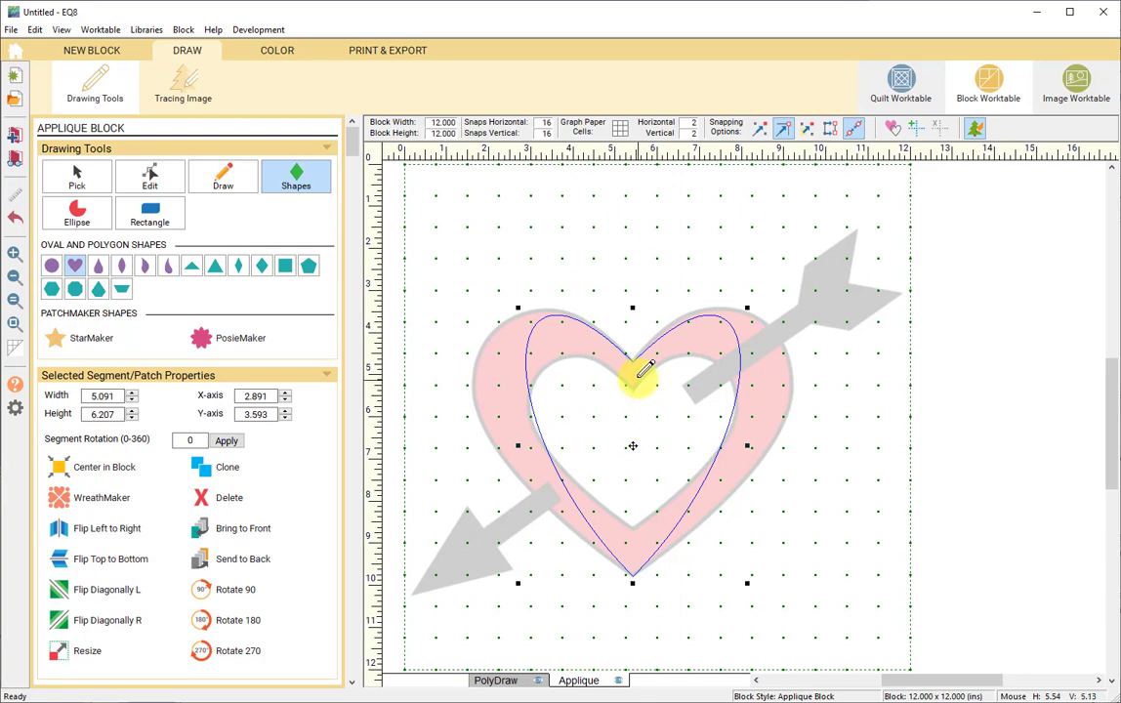
- Reshape the right half of the heart with its curve handles to follow the tracing image's outer edge
left_click(159, 180)
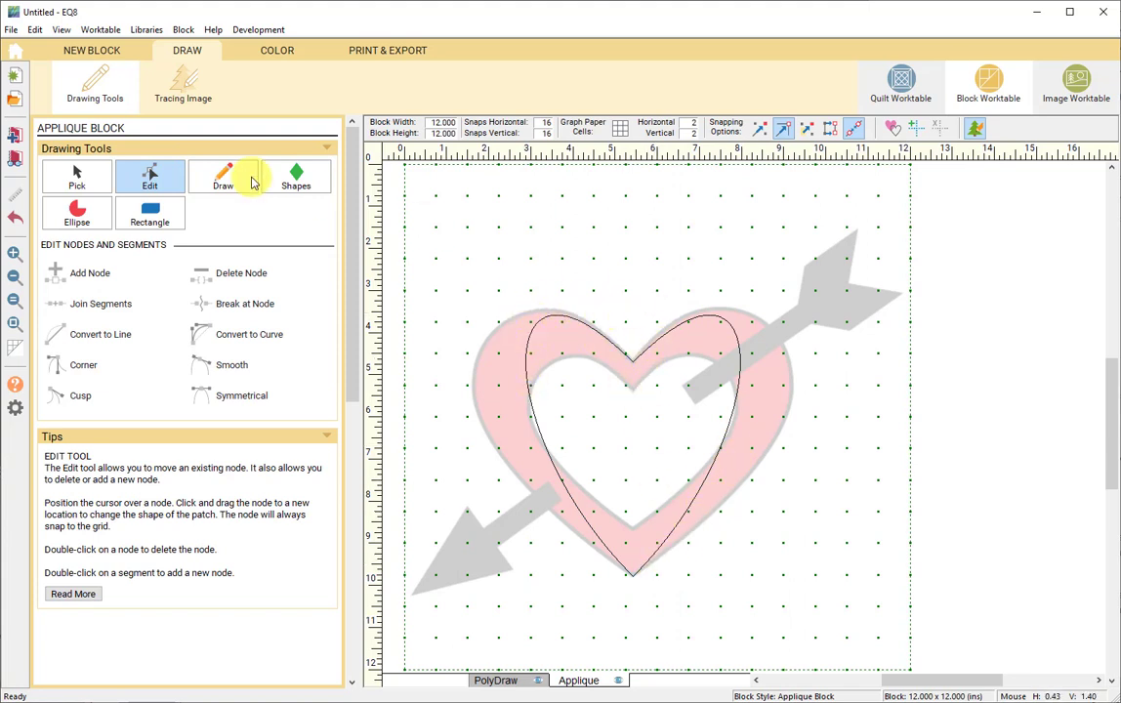
left_click(739, 352)
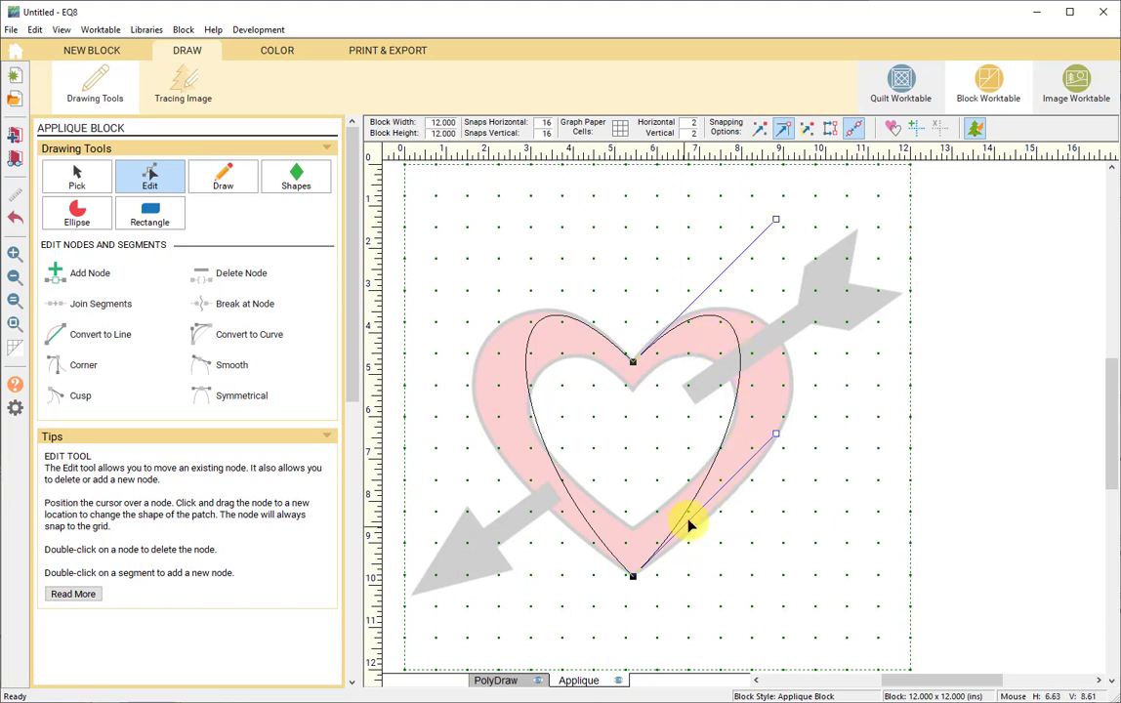
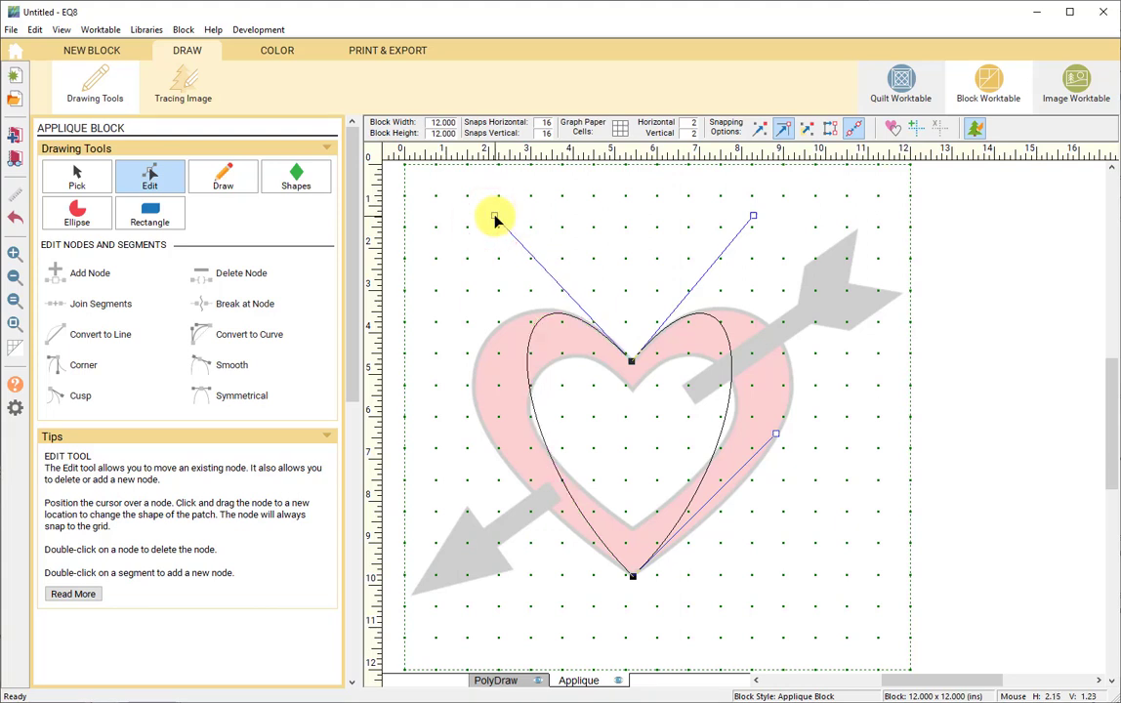
left_click(732, 380)
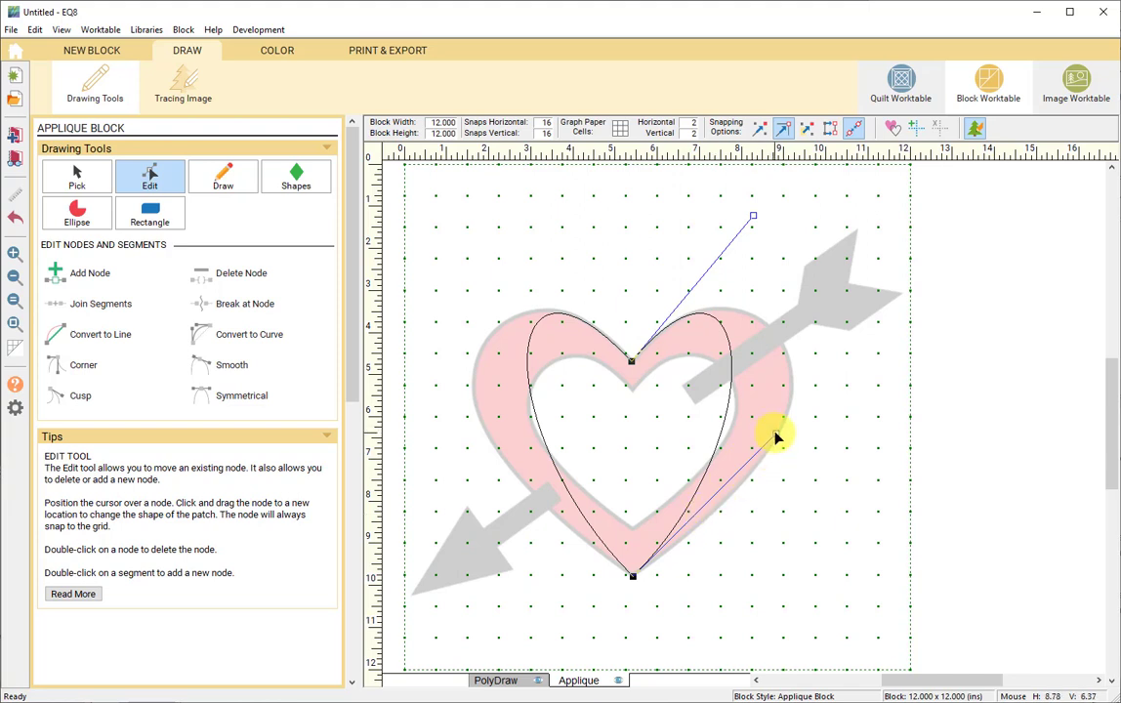
left_click_drag(774, 437, 913, 377)
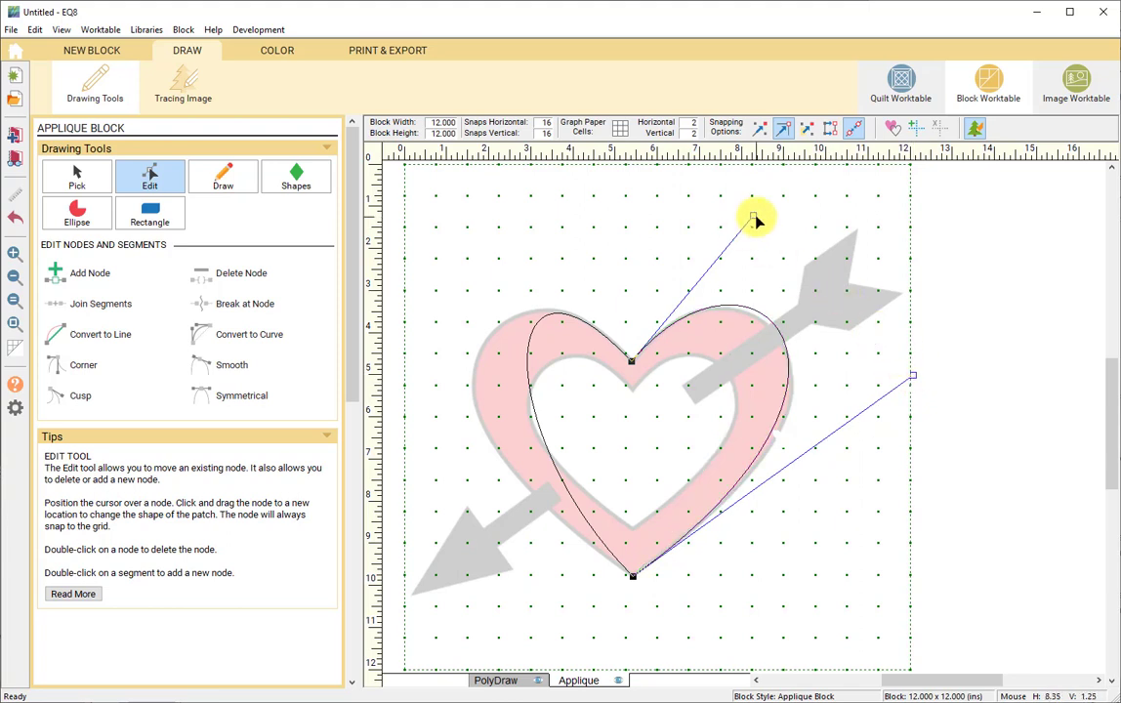
mouse_move(752, 218)
left_mouse_down()
mouse_move(750, 228)
mouse_move(732, 222)
left_mouse_up()
left_click_drag(913, 377, 938, 388)
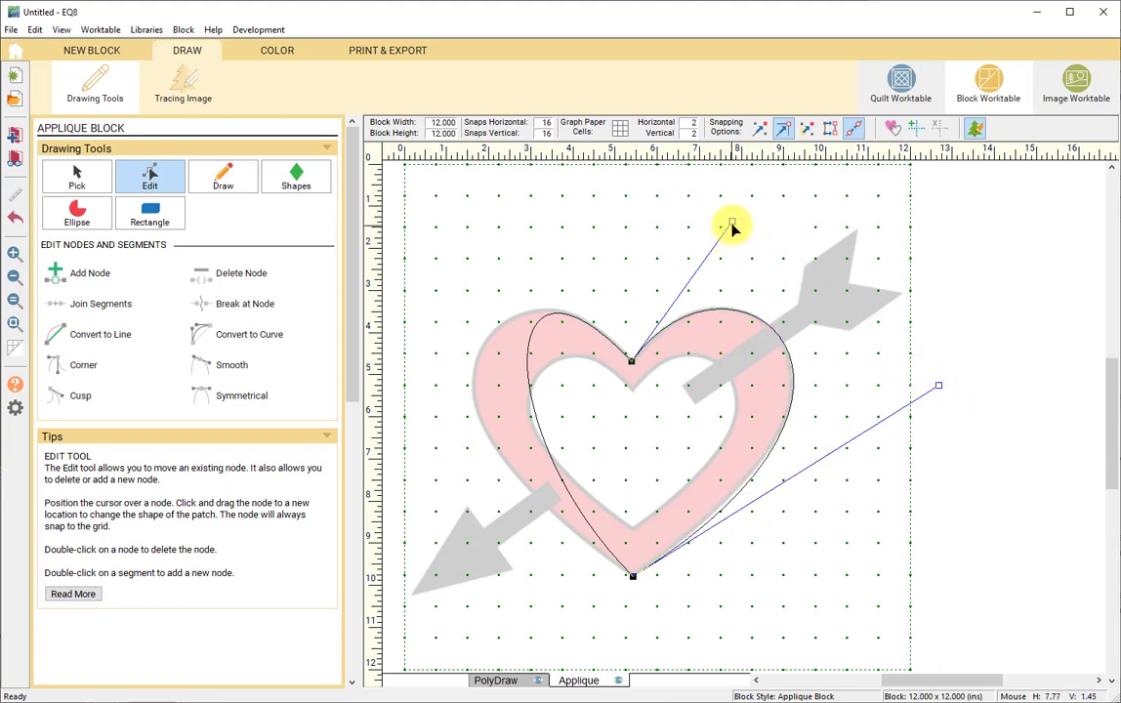
left_click_drag(731, 220, 727, 221)
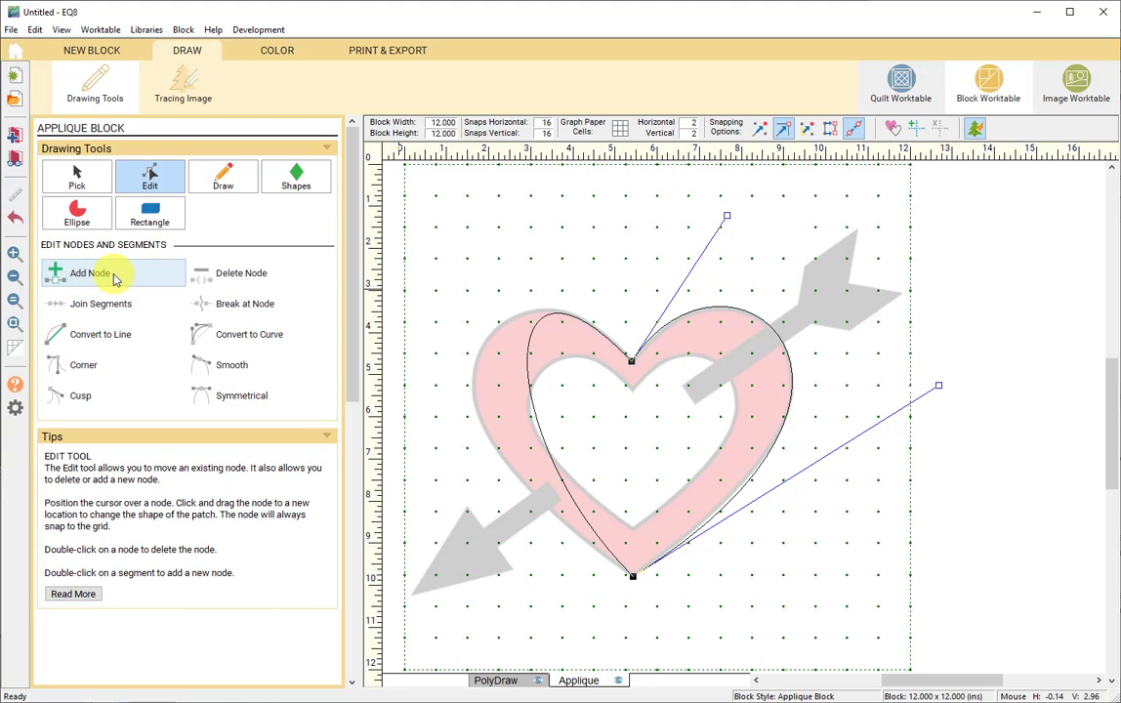
- Add a node on the heart's right side and adjust the lower curve to match the traced edge
double_click(790, 402)
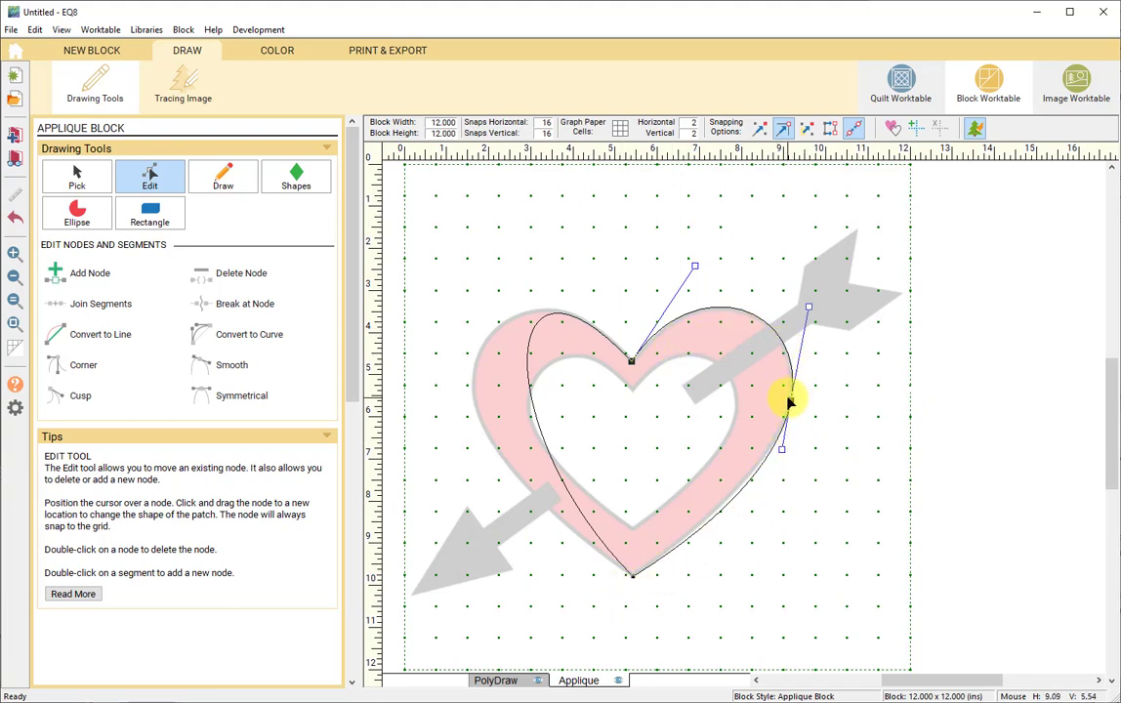
left_click(644, 568)
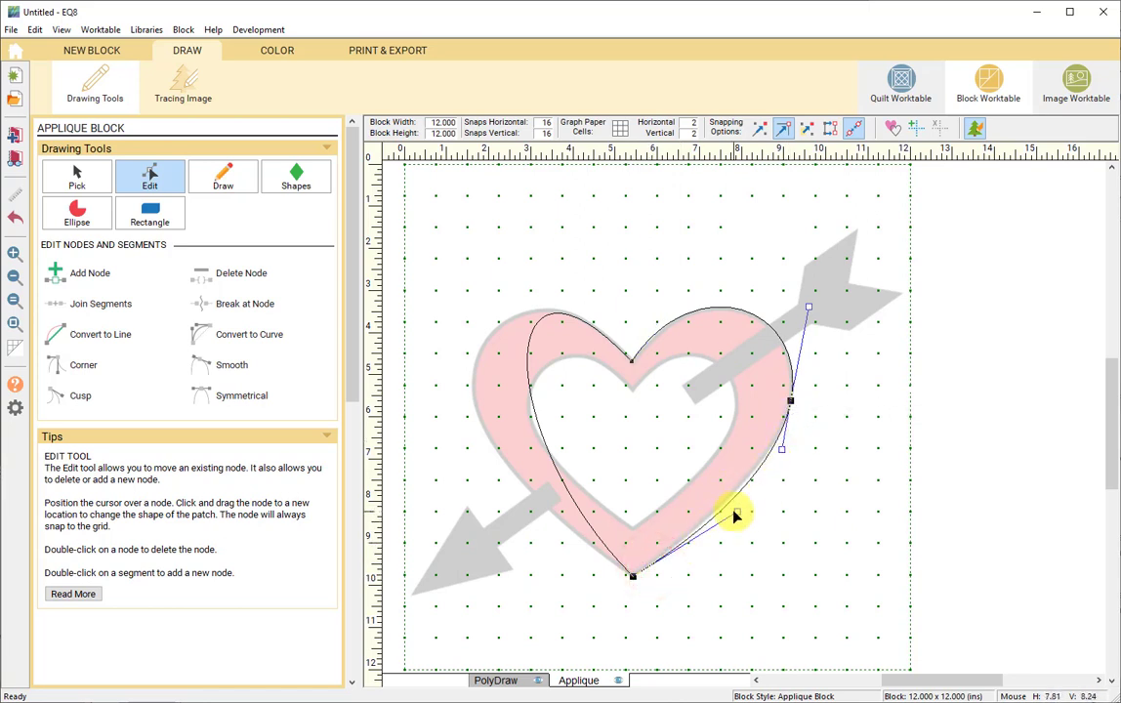
left_click_drag(739, 512, 740, 506)
left_click(796, 475)
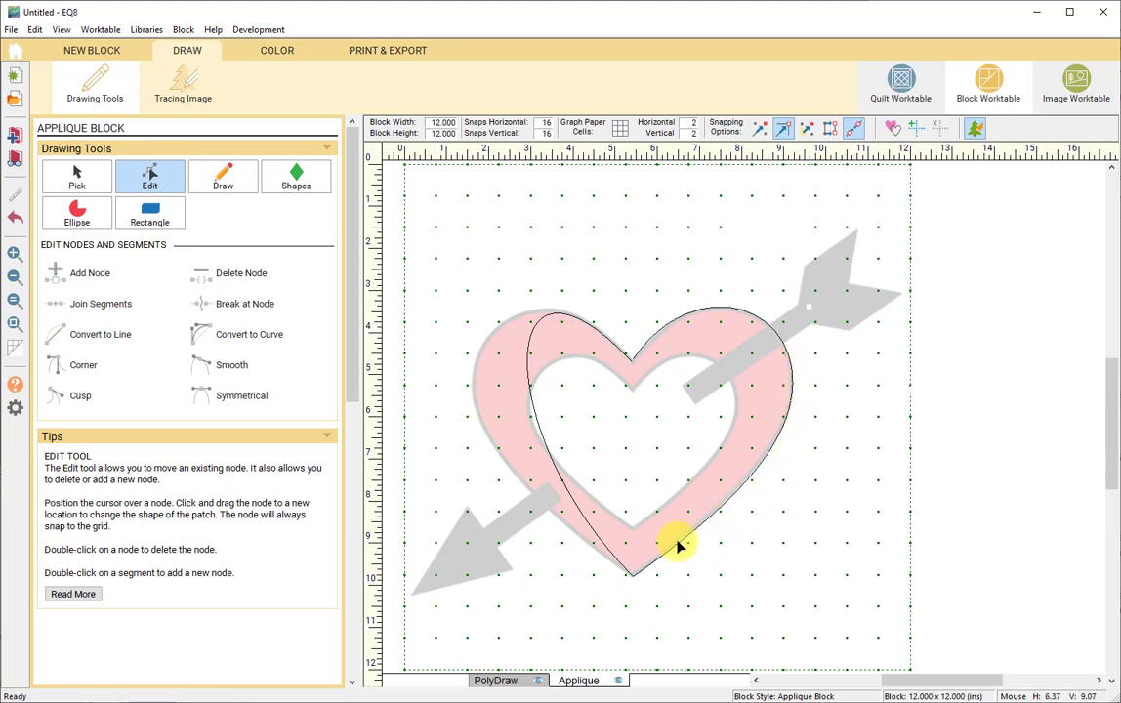
- Reshape the left half of the heart with its curve handles to follow the tracing image's outer edge
left_click(532, 334)
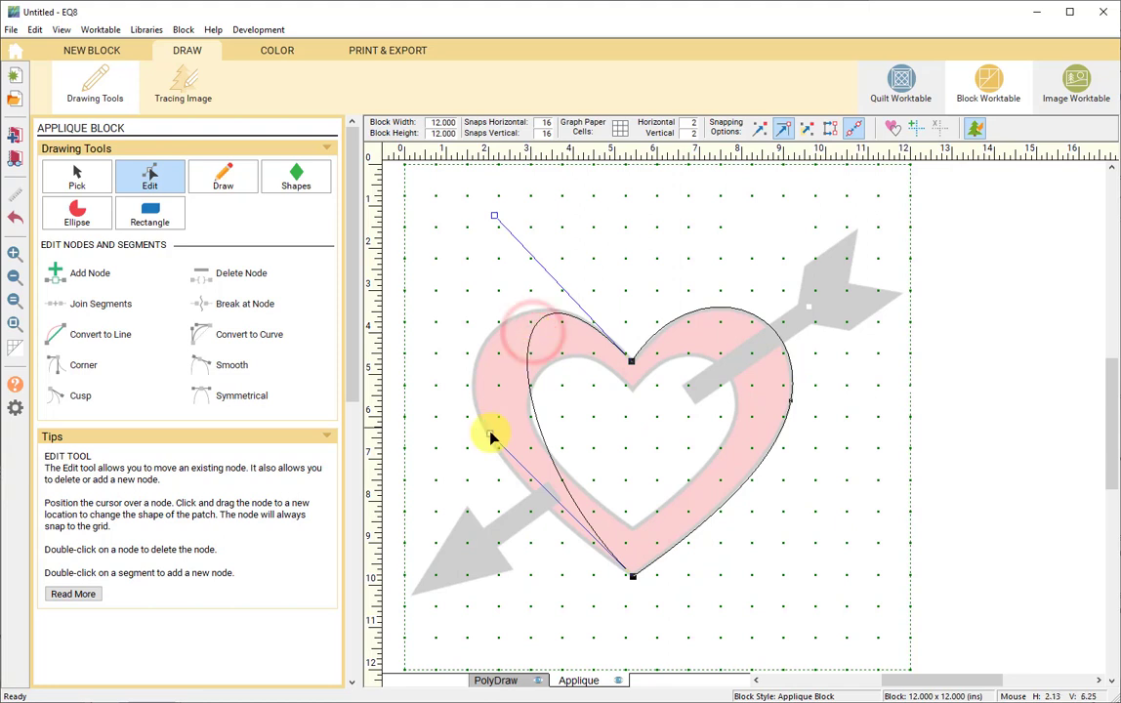
left_click_drag(489, 434, 347, 392)
left_click_drag(494, 217, 527, 215)
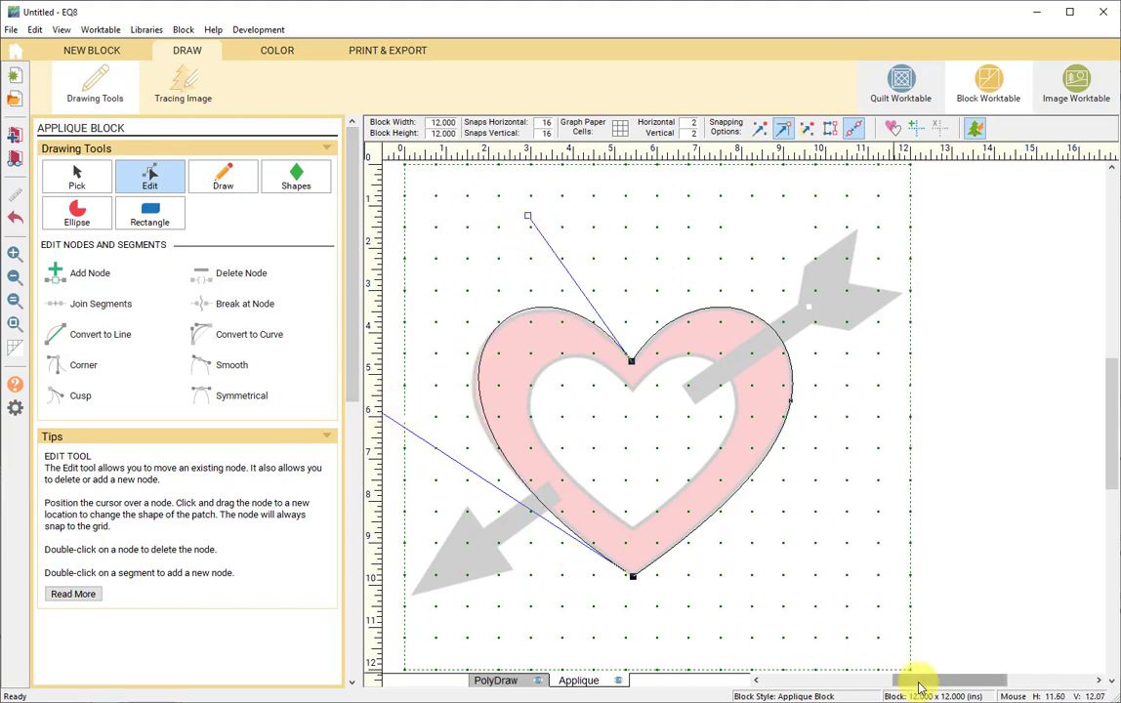
left_click_drag(925, 681, 896, 681)
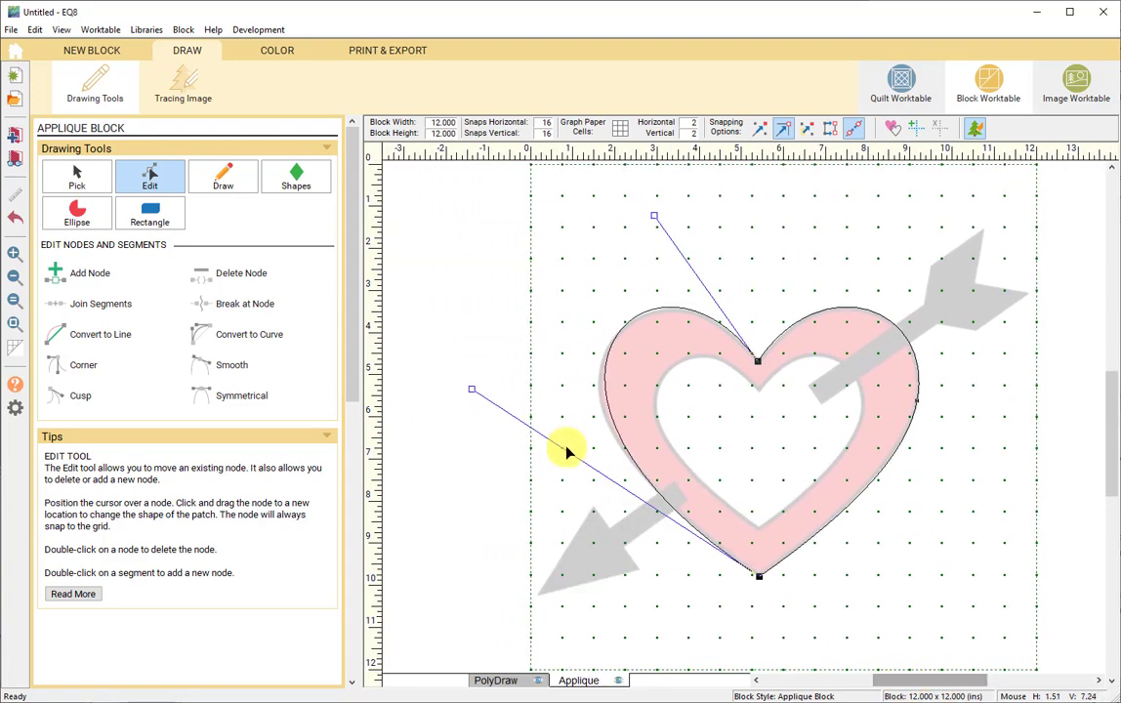
left_click_drag(471, 391, 455, 401)
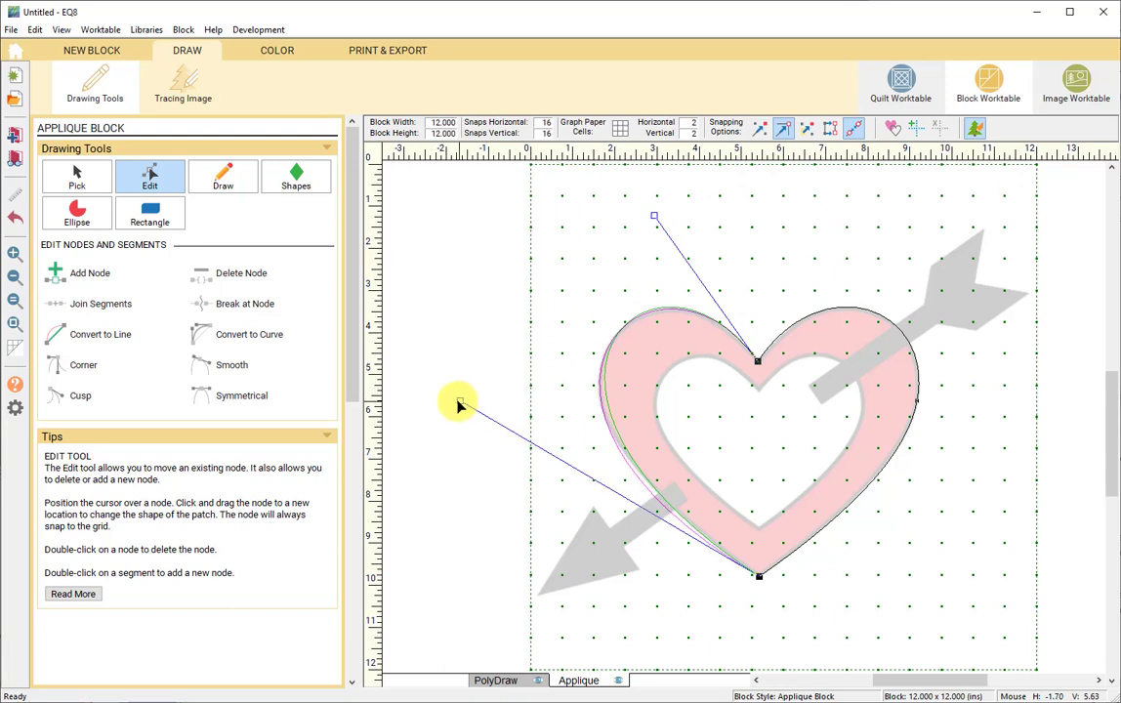
- Add a node on the heart's left side and refine the curve handles around it to match the traced edge
double_click(599, 405)
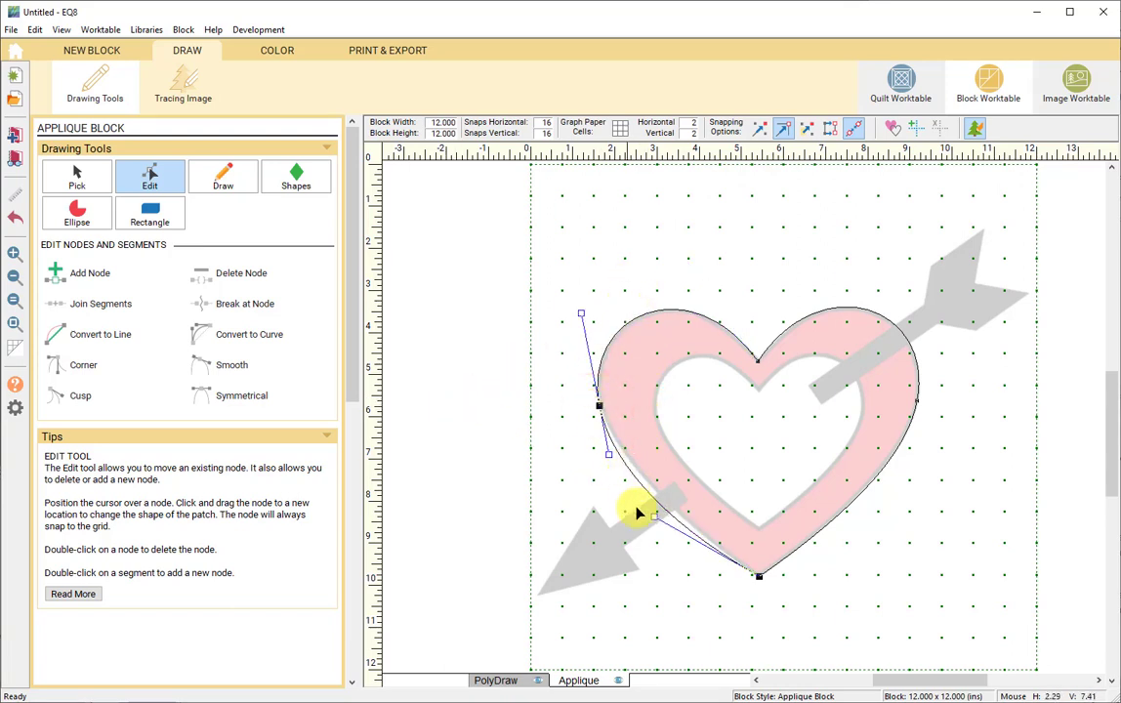
left_click_drag(652, 516, 667, 512)
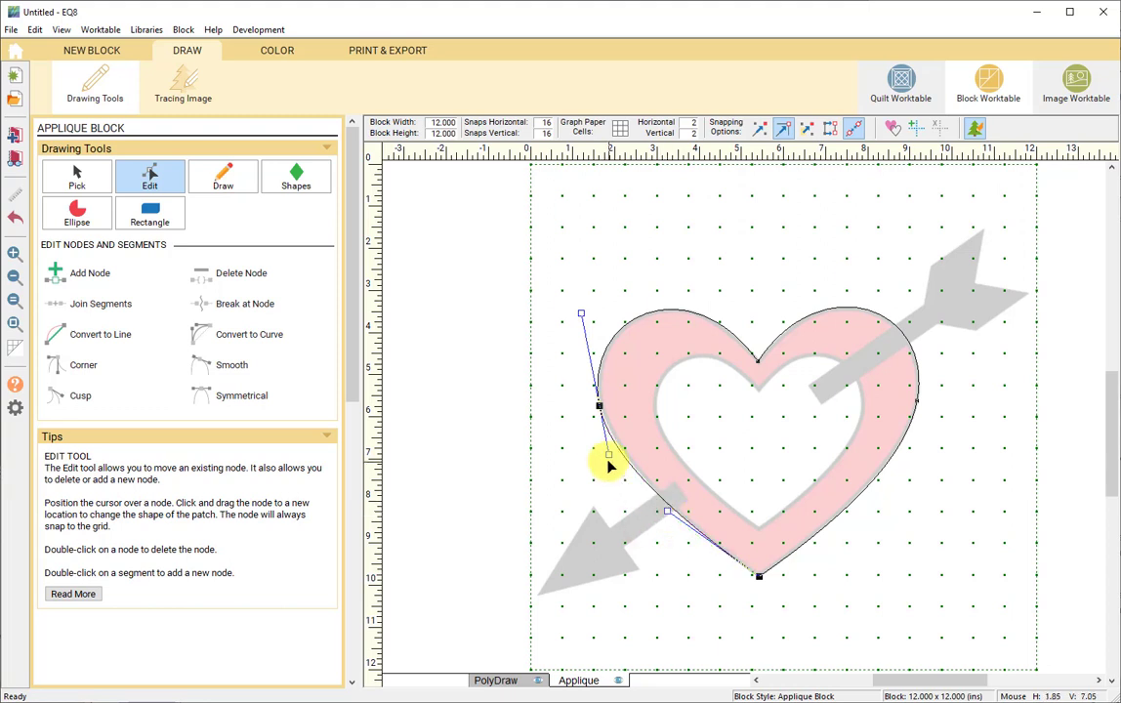
left_click_drag(606, 457, 606, 454)
left_click(599, 406)
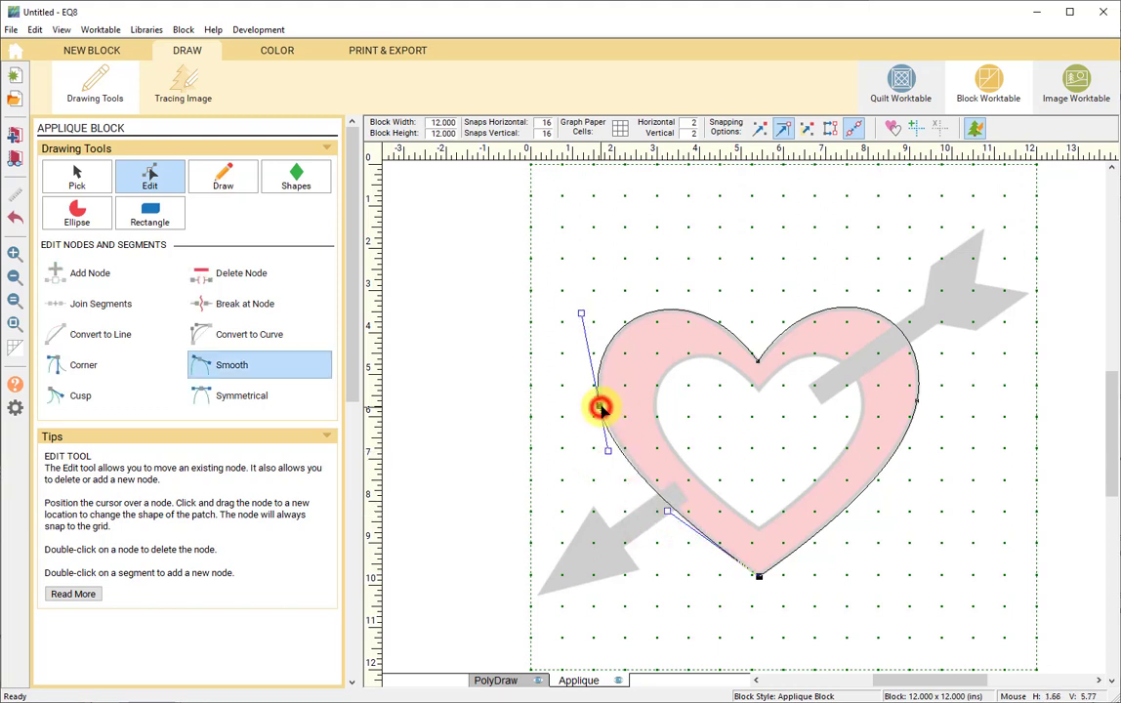
left_click(569, 400)
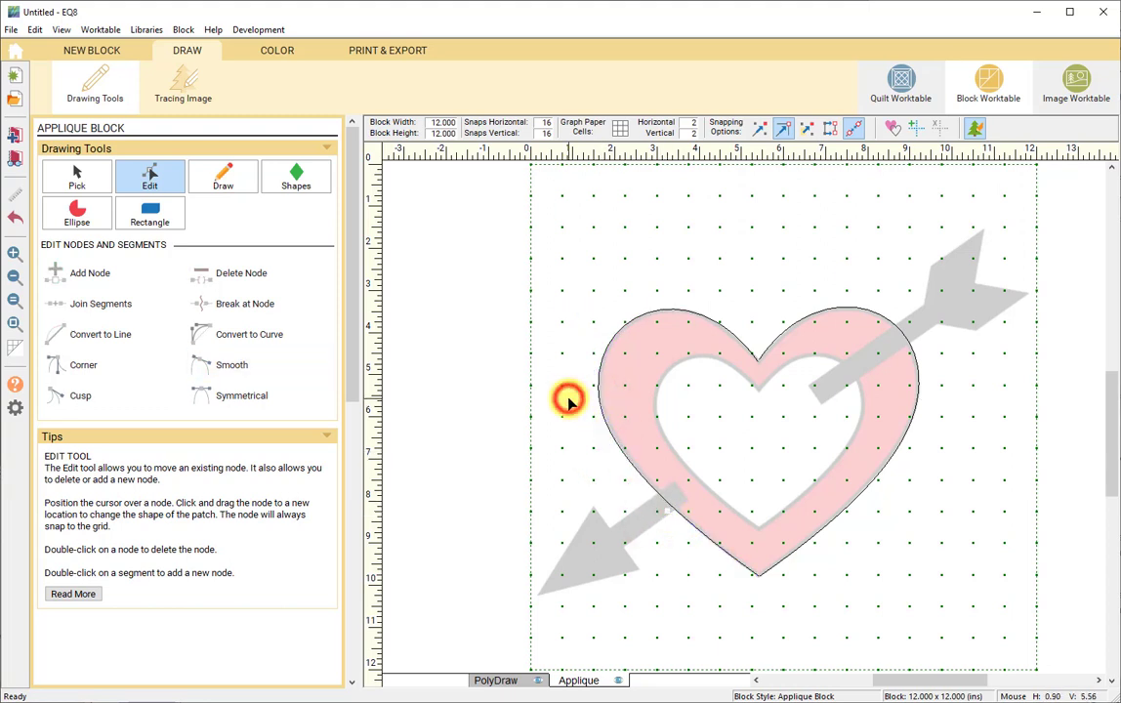
left_click(16, 322)
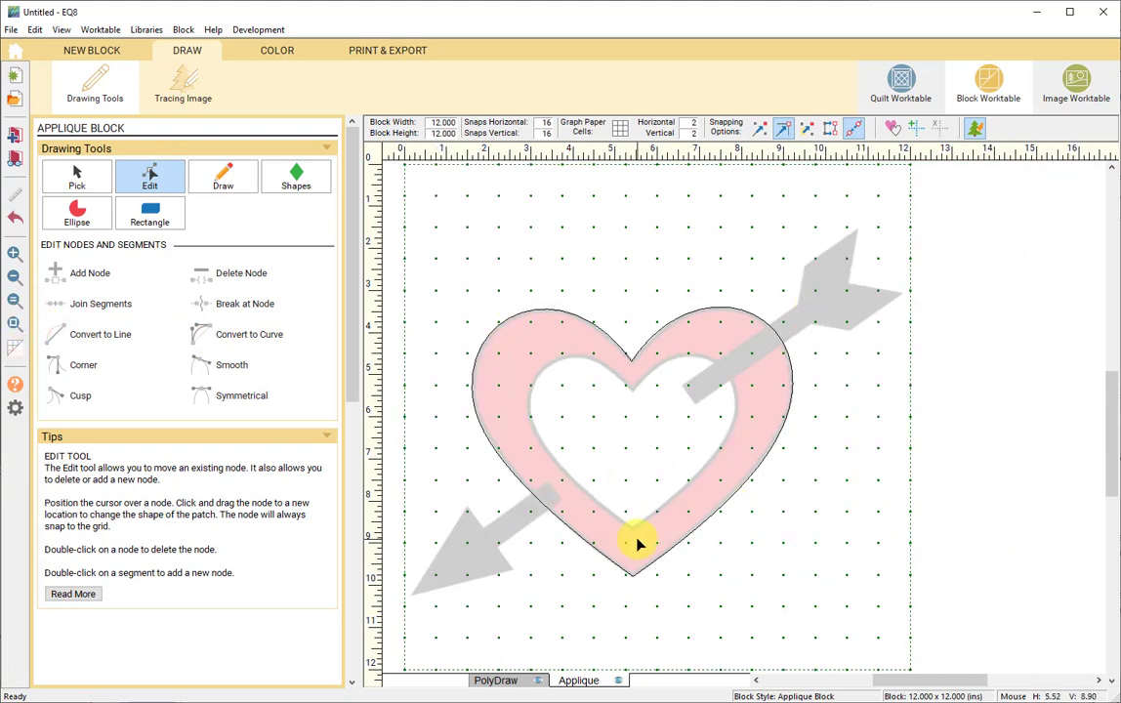
left_click_drag(637, 543, 638, 527)
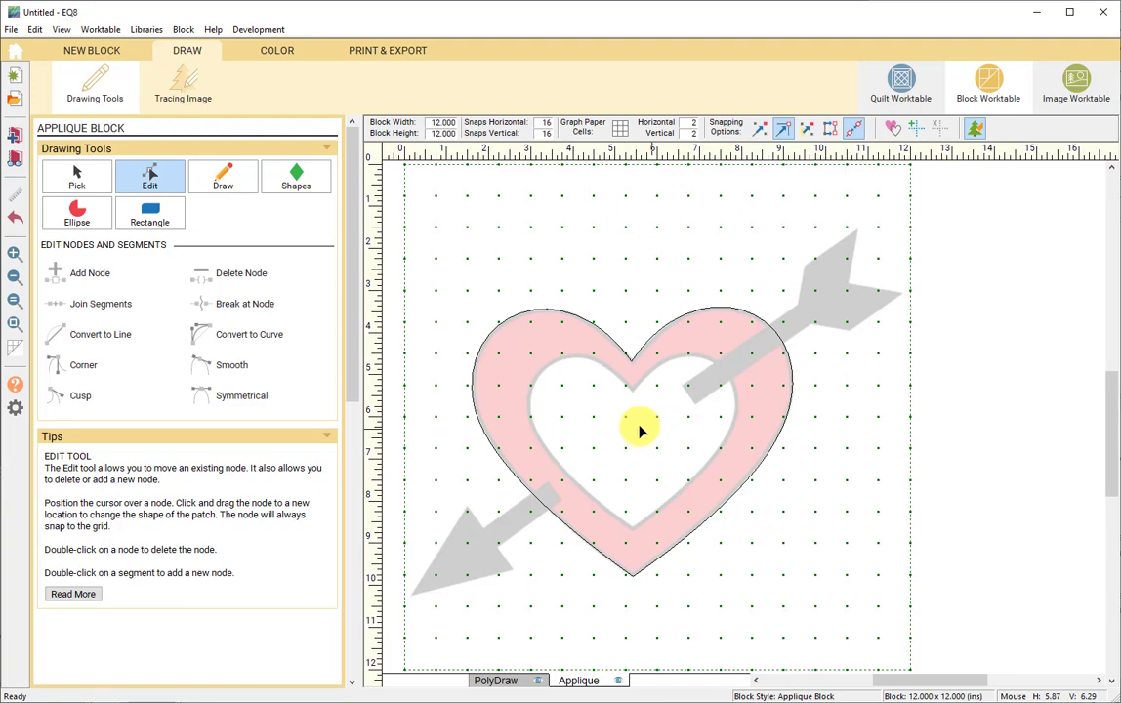
- Check the finished heart patch by selecting it and showing it with its fill on and off
left_click(78, 174)
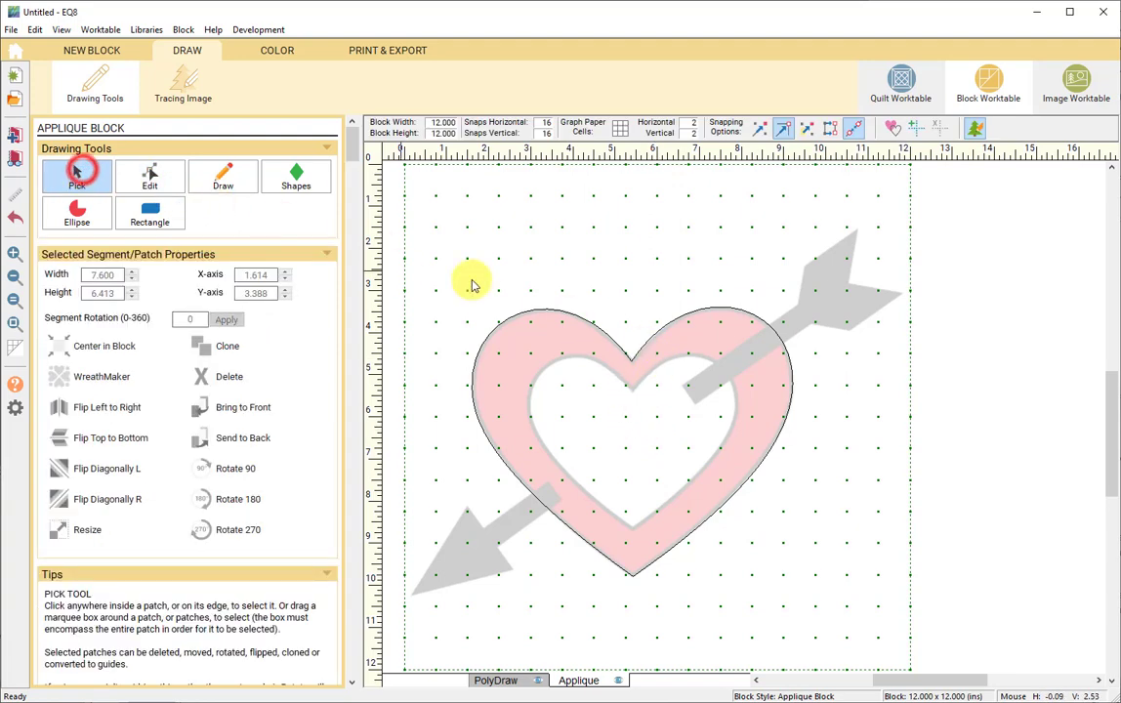
left_click(550, 308)
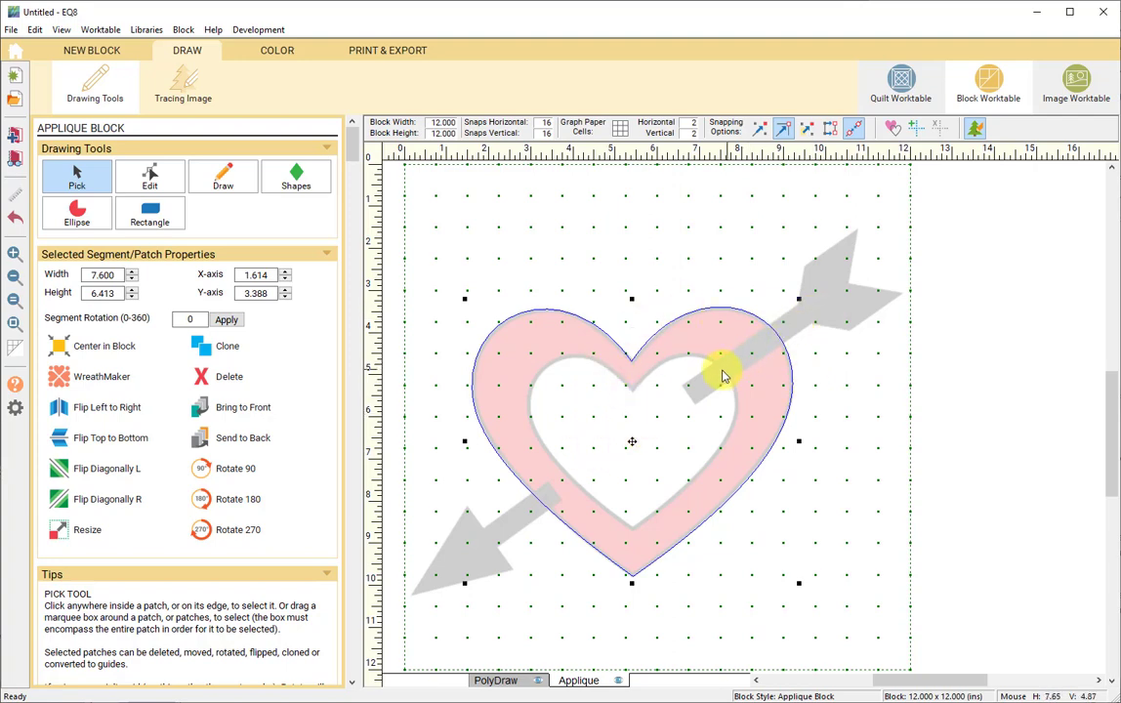
left_click(896, 189)
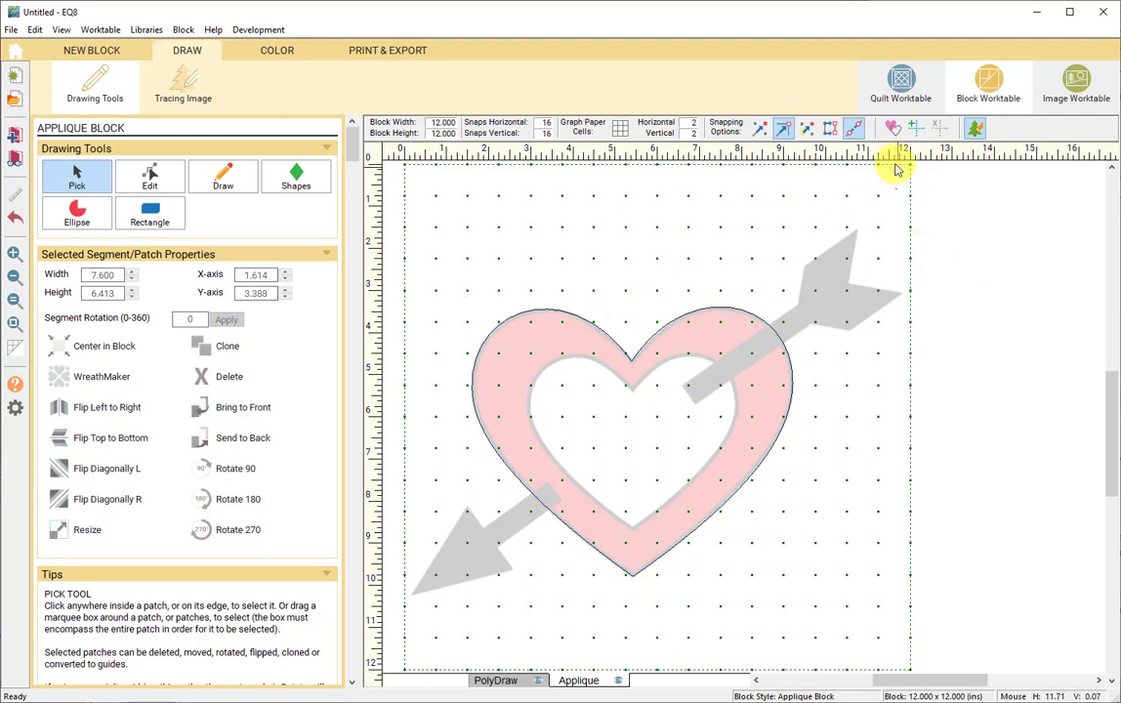
left_click(891, 131)
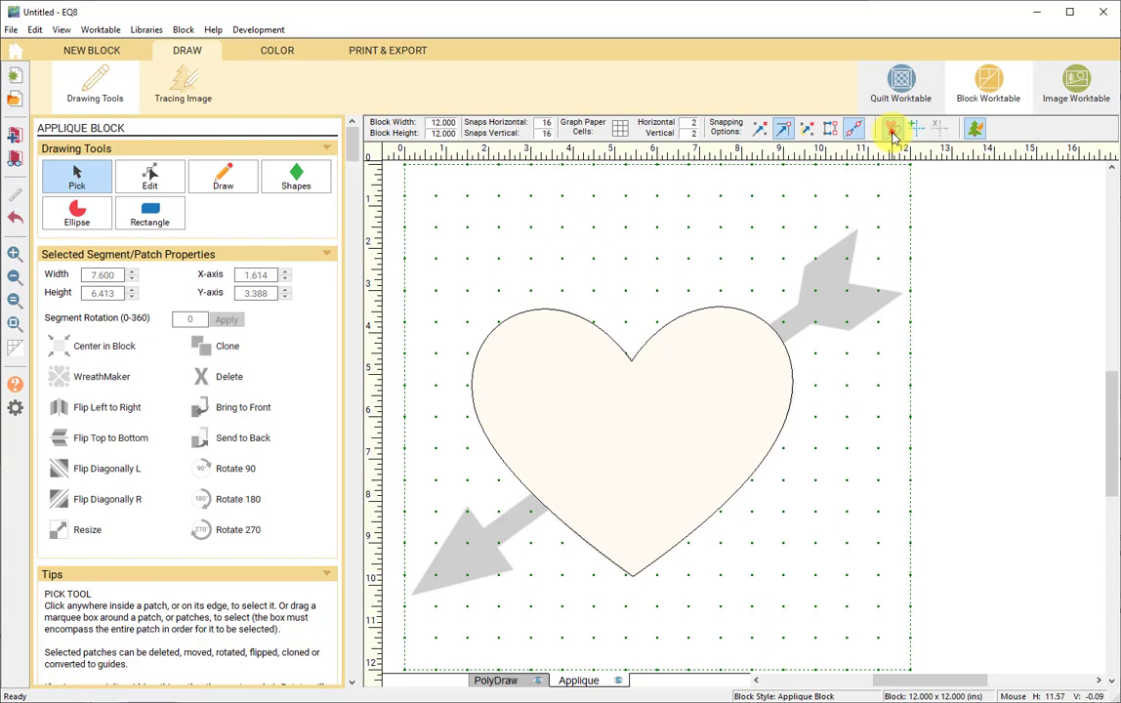
left_click(891, 130)
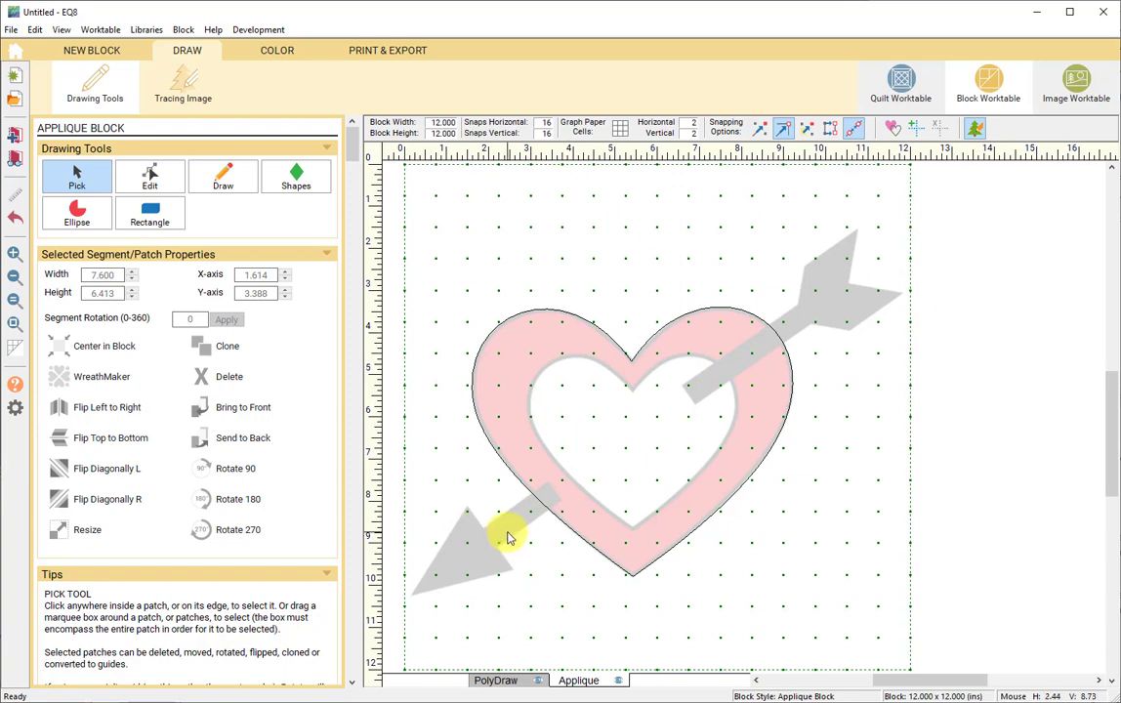
- Draw a straight line along the centre of the arrow's shaft, from inside the arrowhead to the notch between the tail feathers
left_click(224, 182)
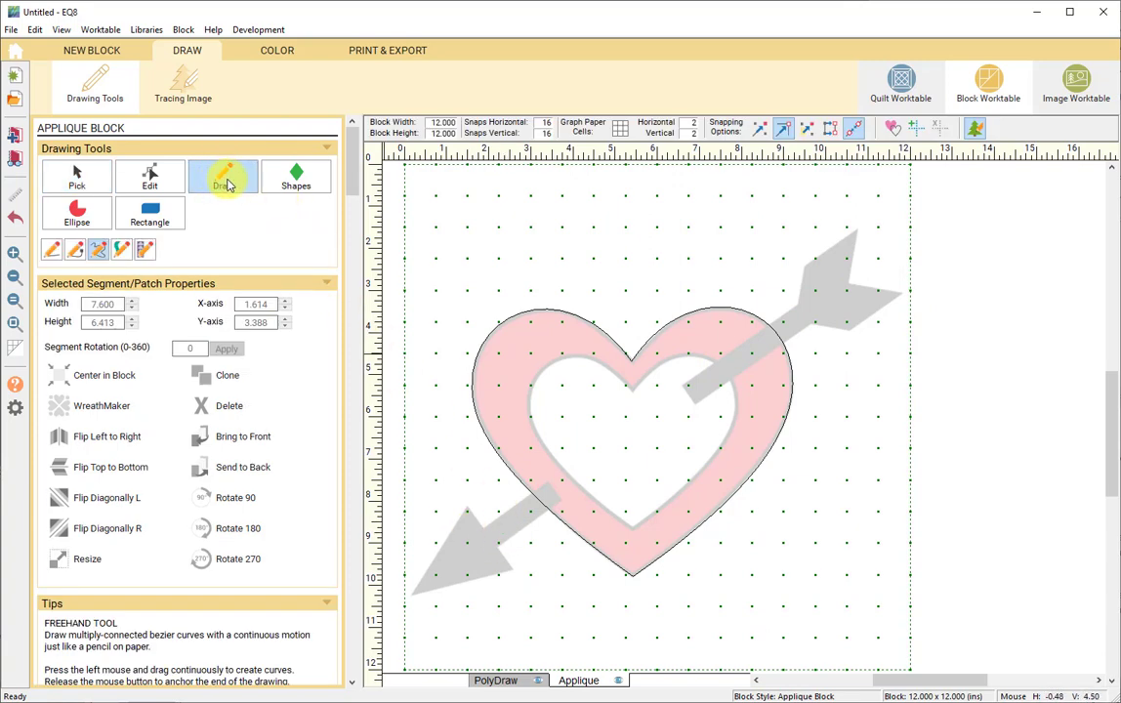
left_click(53, 251)
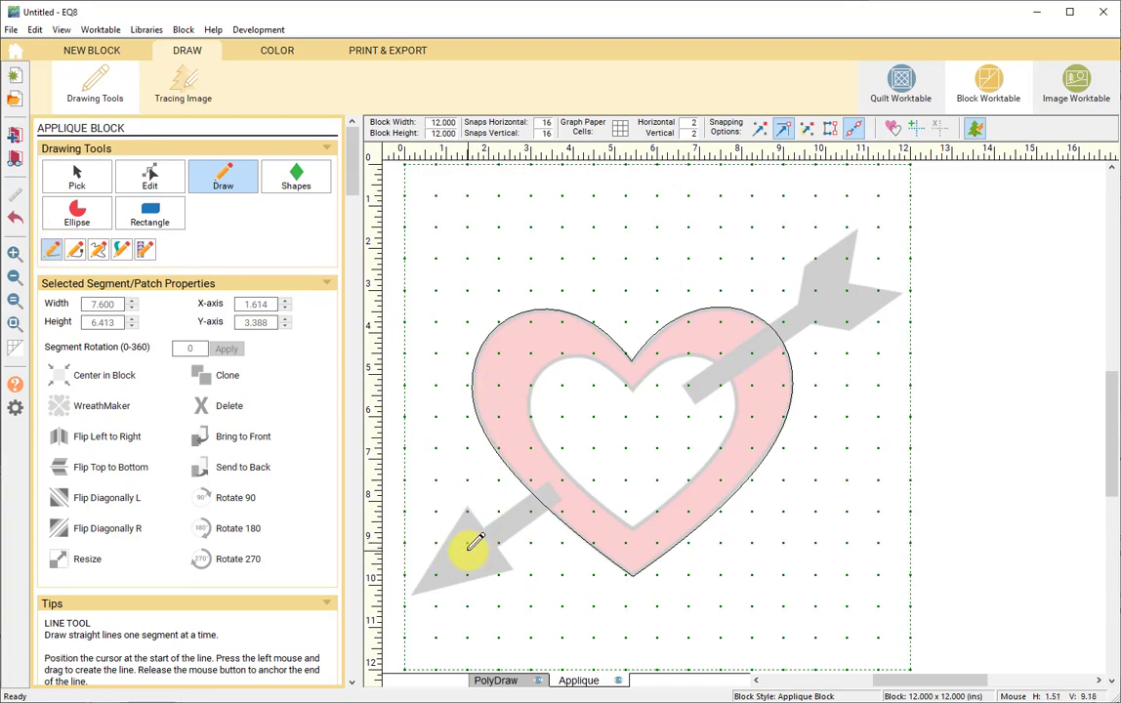
left_click_drag(469, 549, 846, 283)
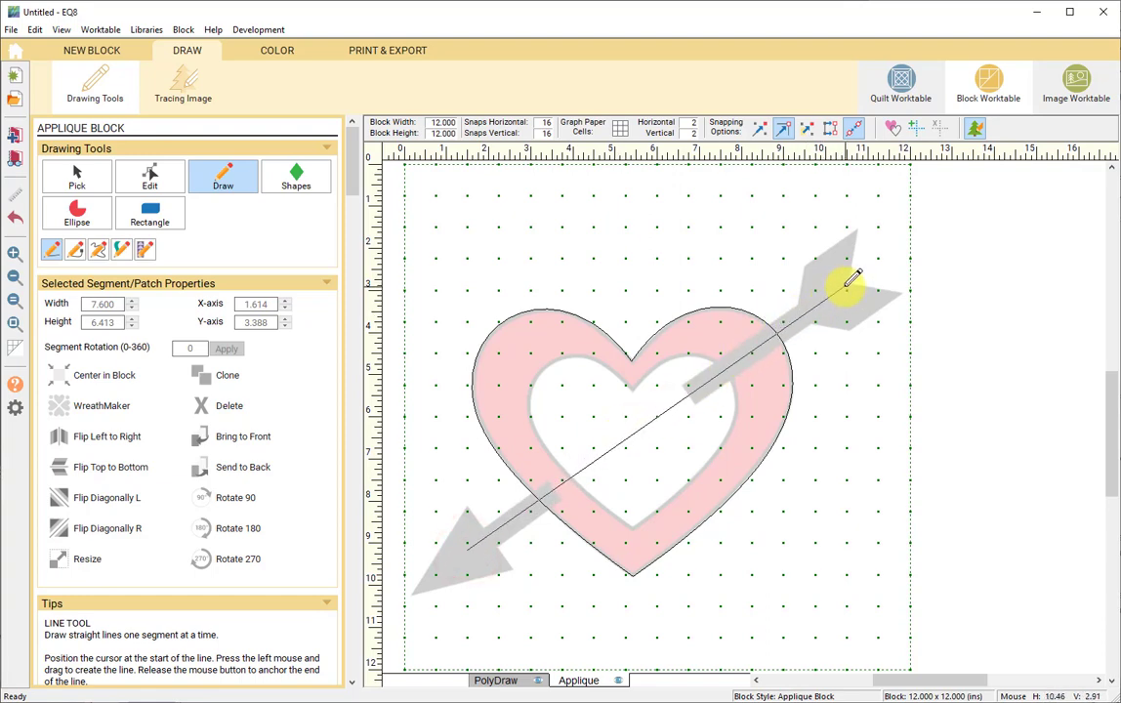
left_click_drag(851, 280, 851, 282)
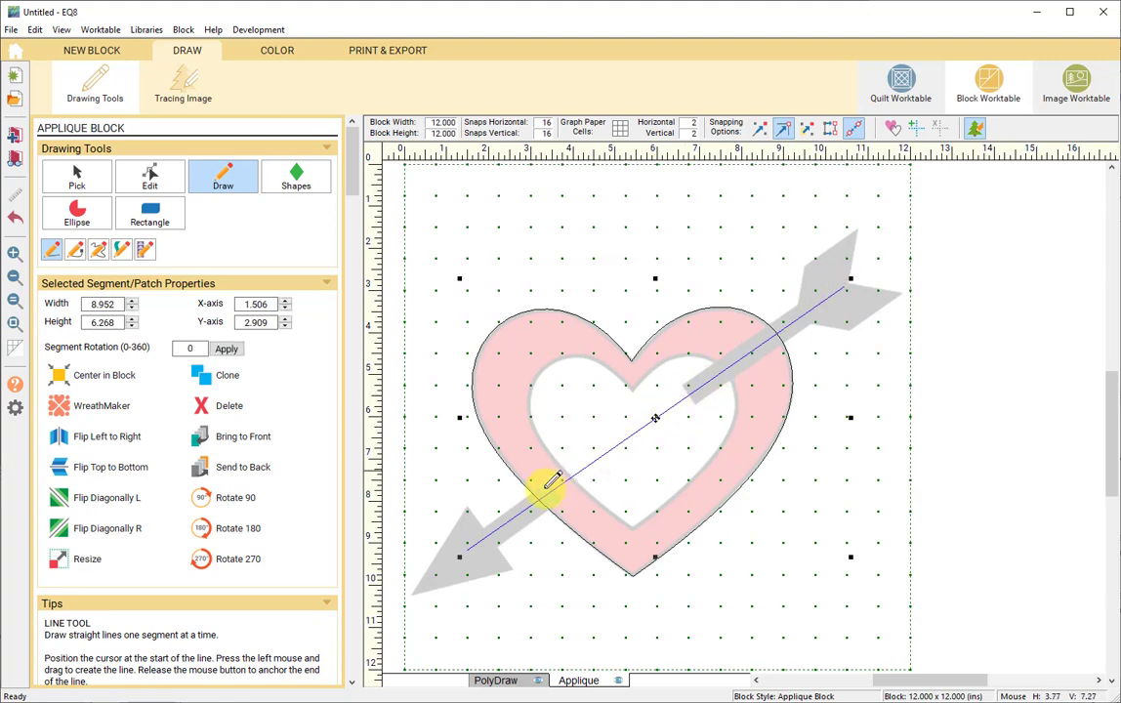
- Add two nodes on the arrow line where the traced shaft stops at each side of the inner heart
left_click(151, 180)
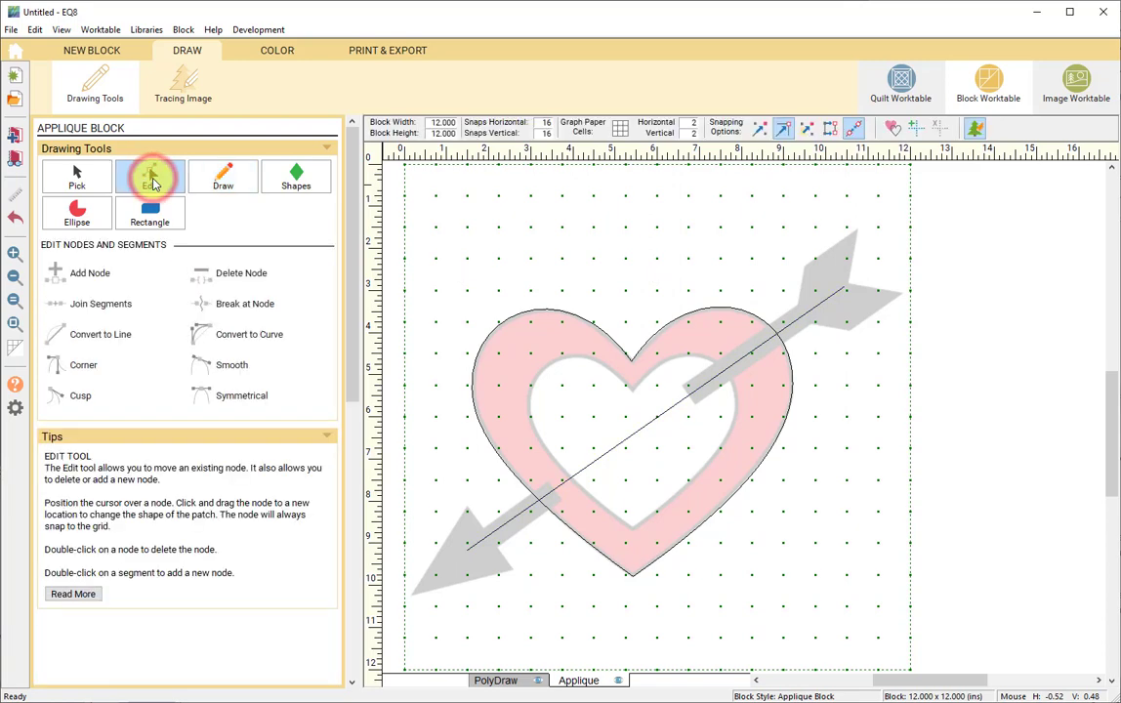
left_click(690, 396)
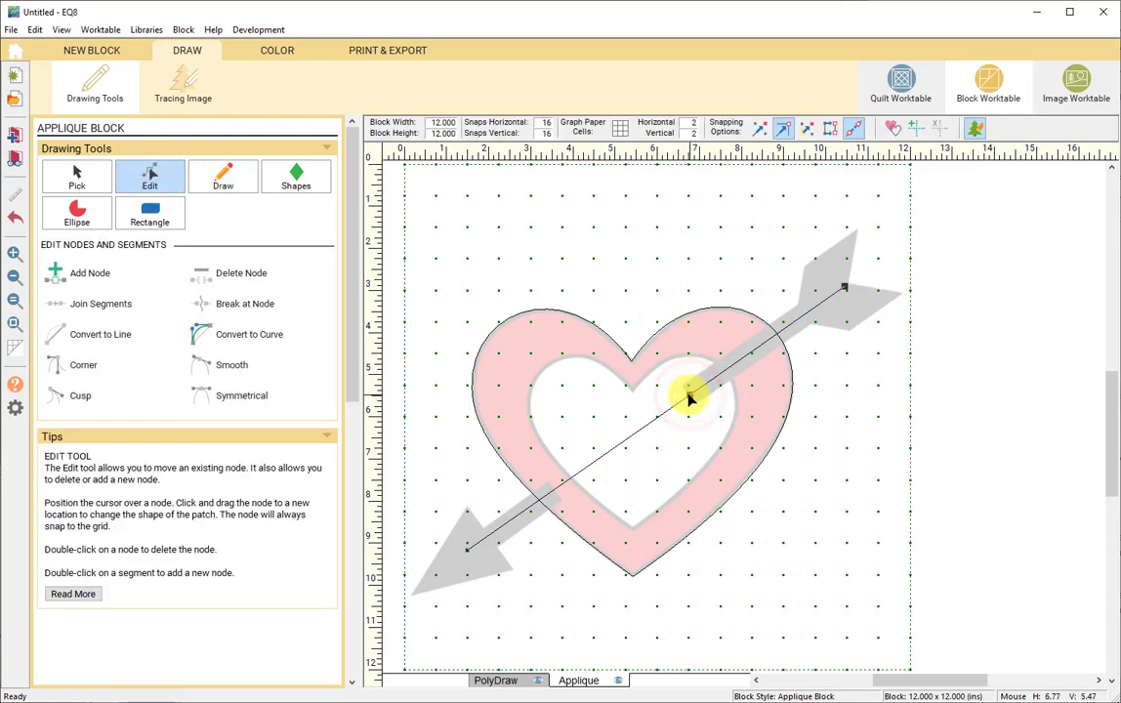
double_click(553, 491)
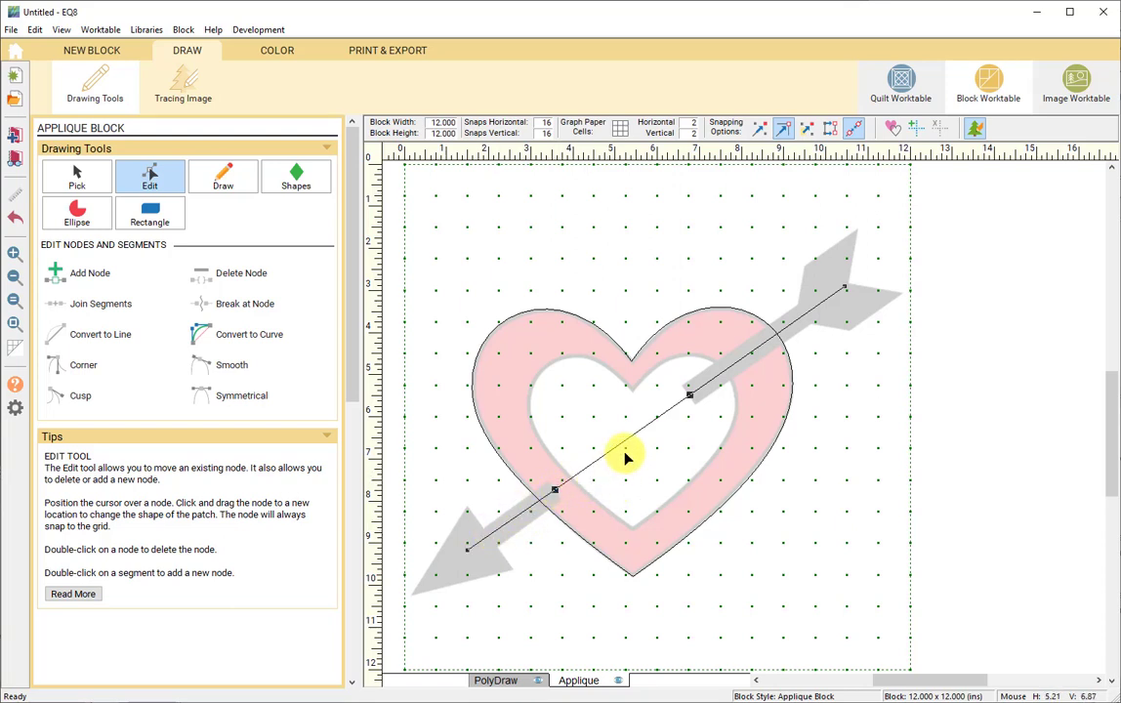
- Break the arrow line at both added nodes to separate its middle section from the two shaft ends
left_click(555, 491)
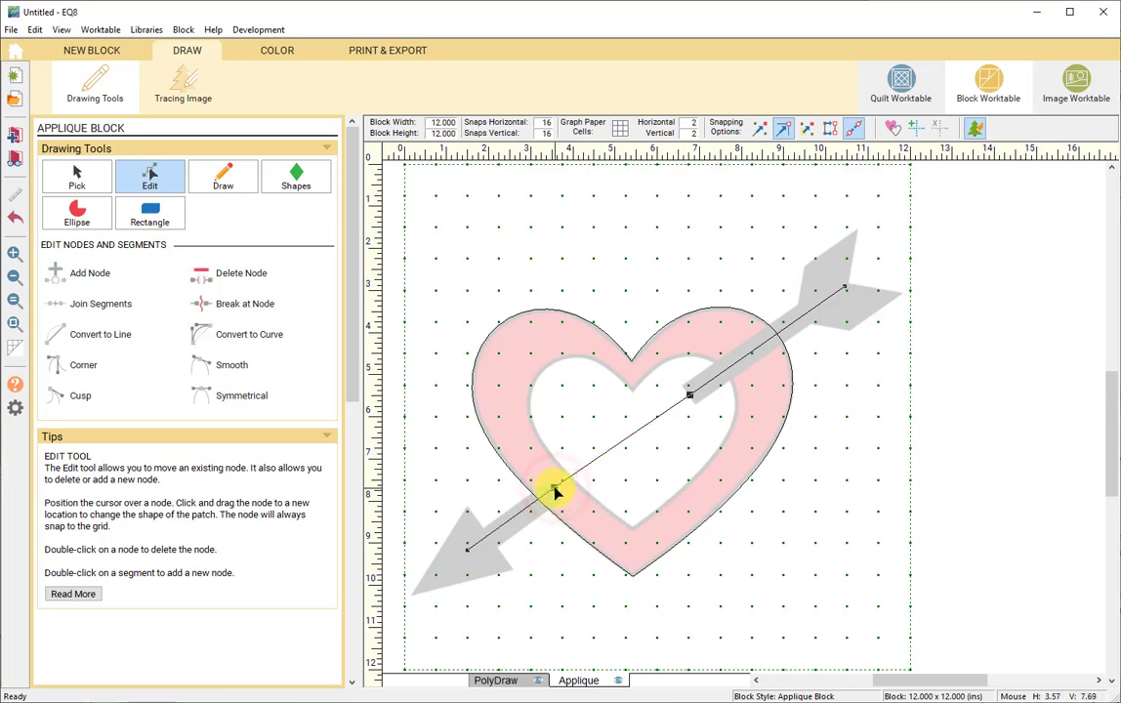
left_click(222, 306)
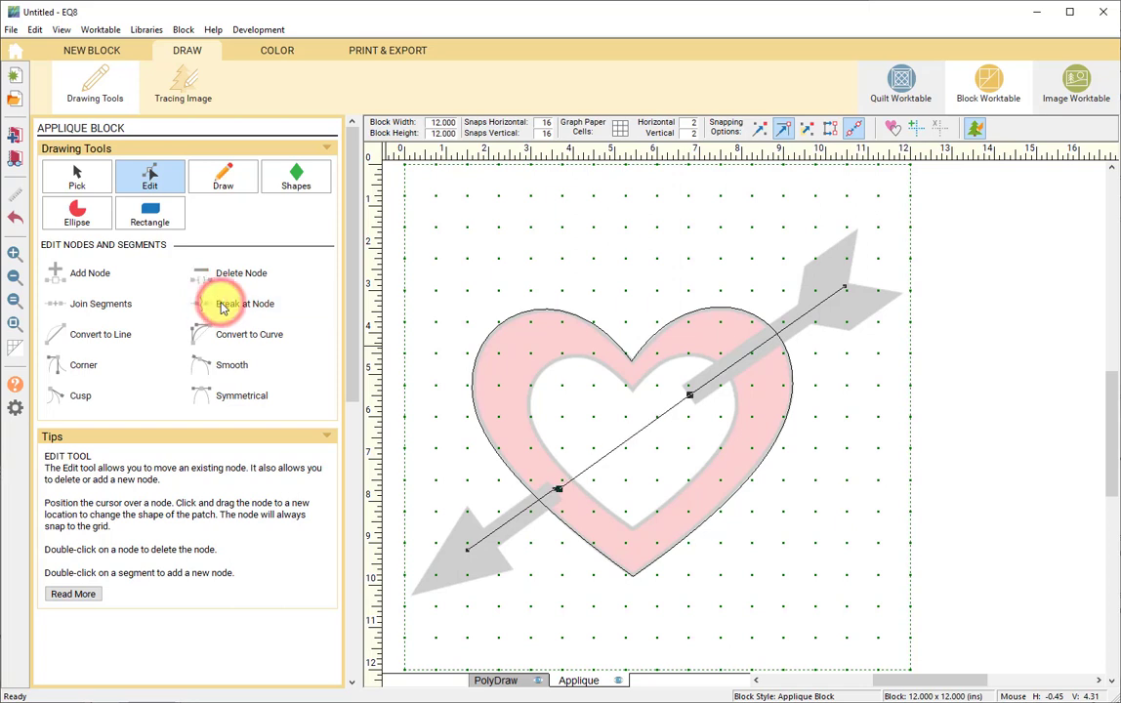
left_click(690, 395)
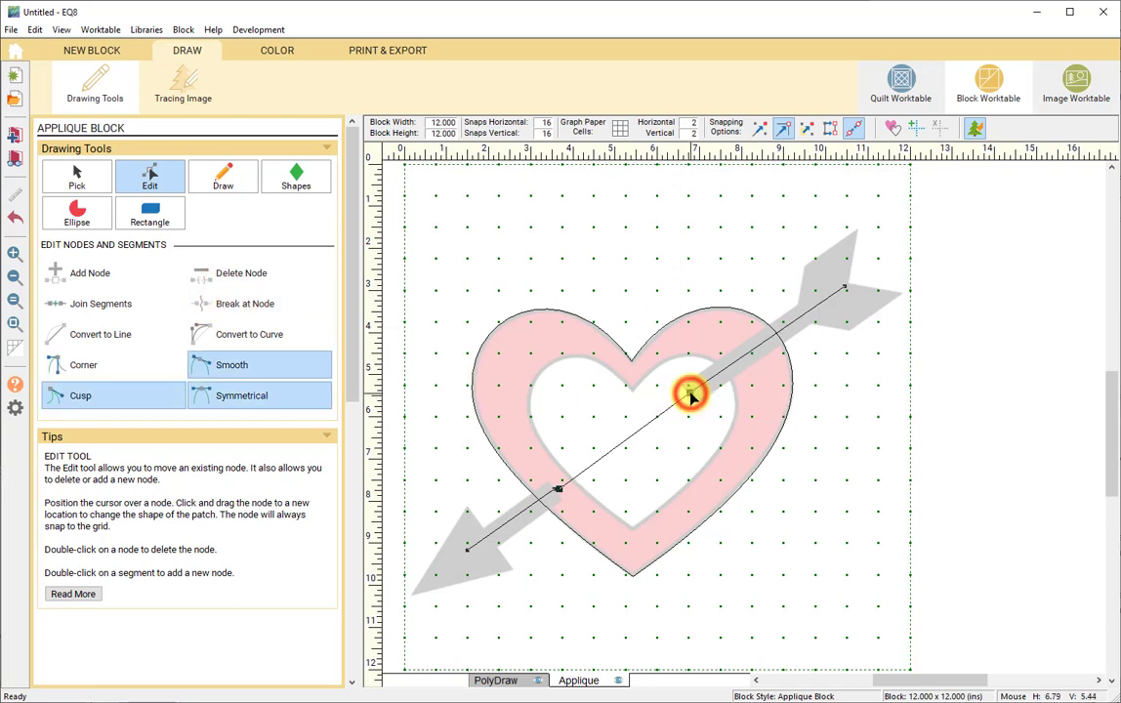
left_click(690, 396)
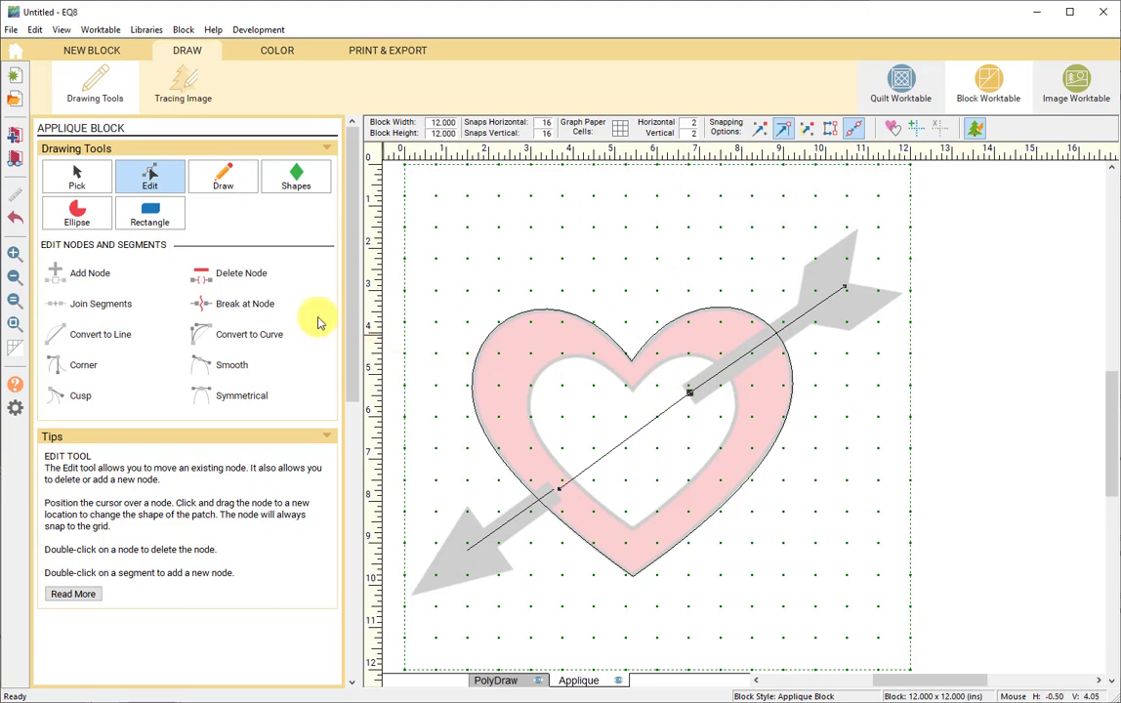
left_click(244, 305)
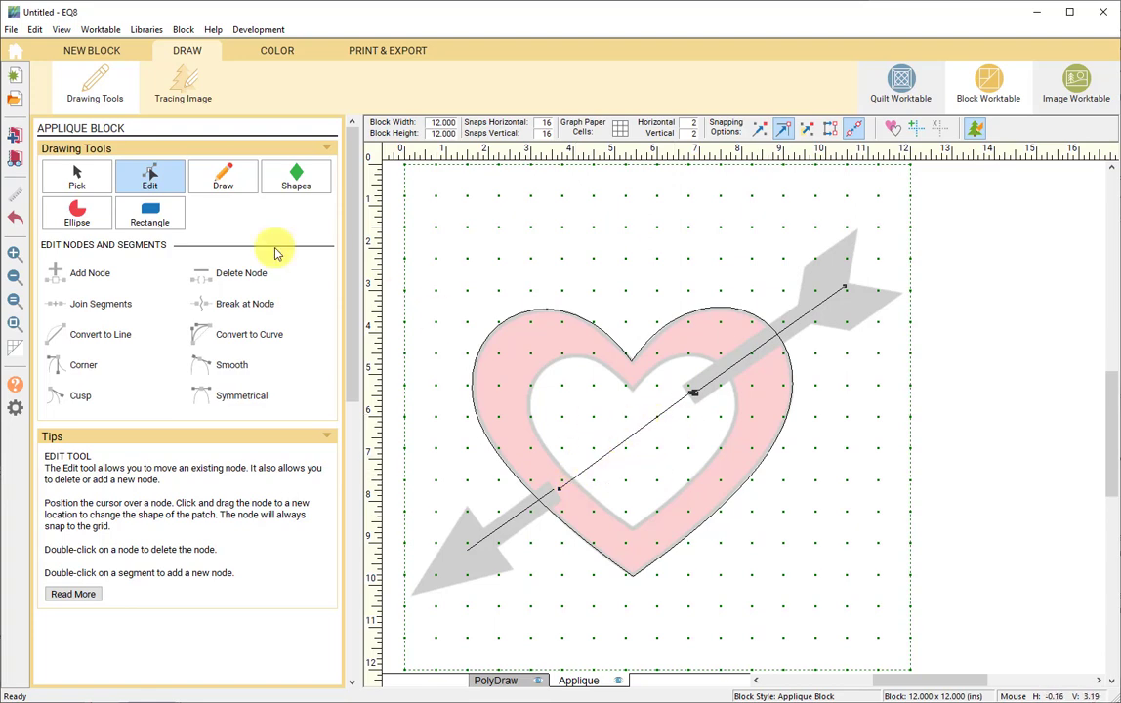
- Delete the middle line section crossing the inner heart and check the remaining lines with the patch fill on and off
left_click(77, 179)
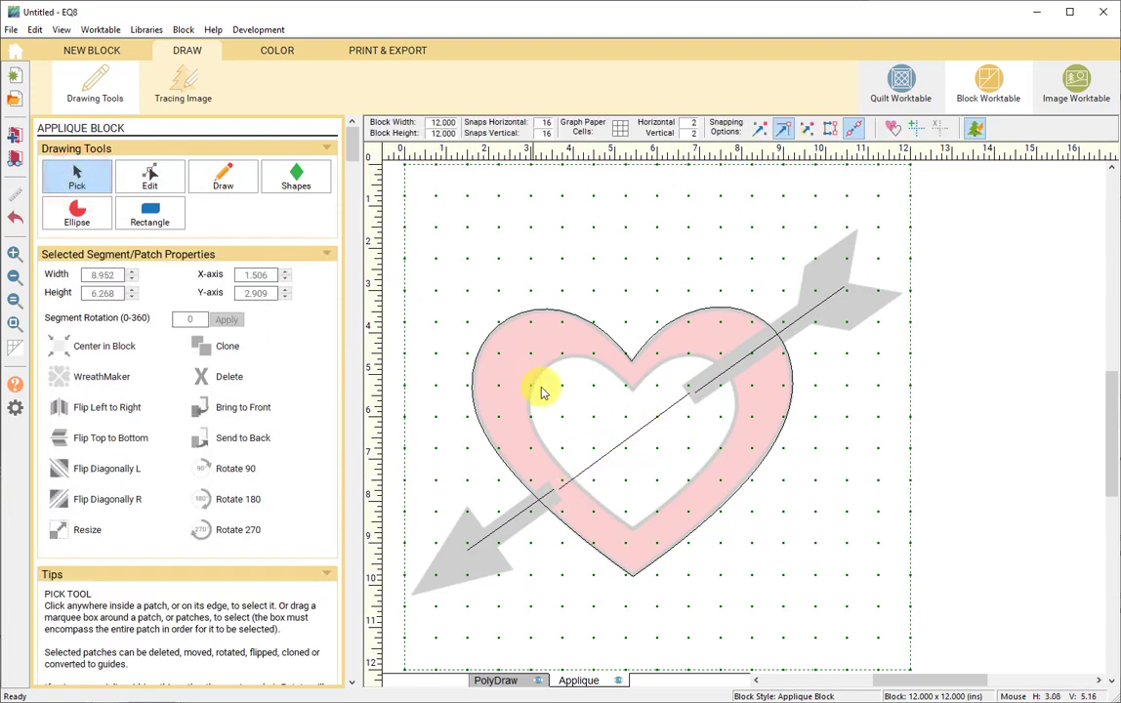
left_click(620, 440)
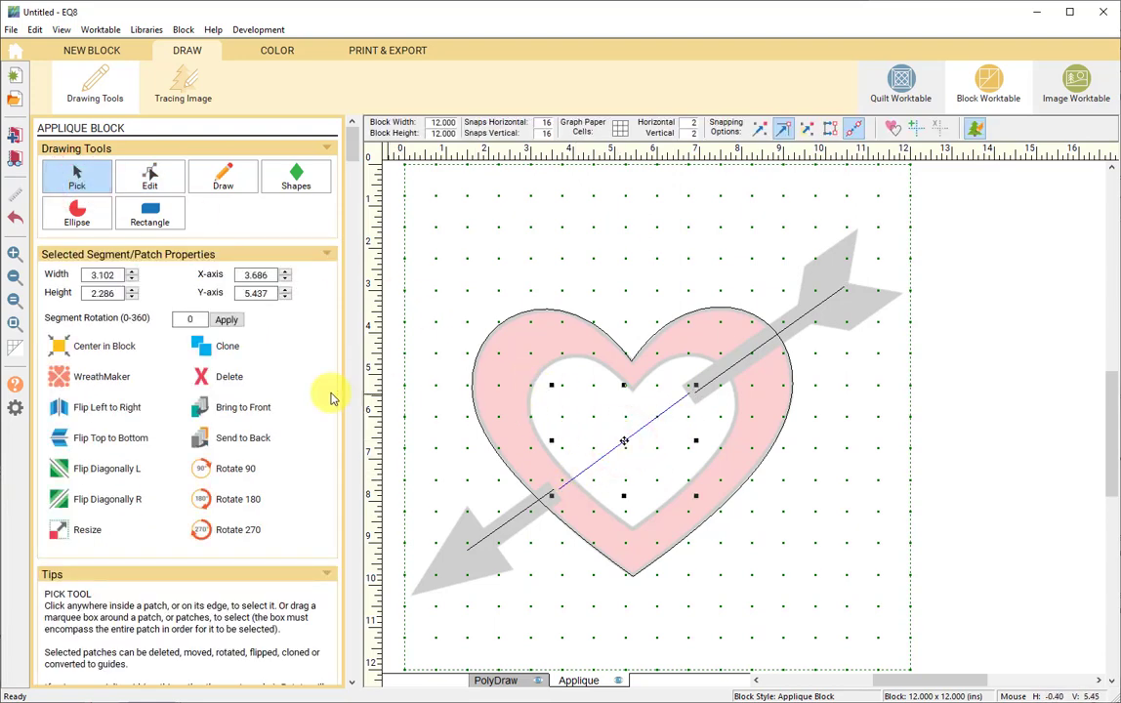
left_click(224, 377)
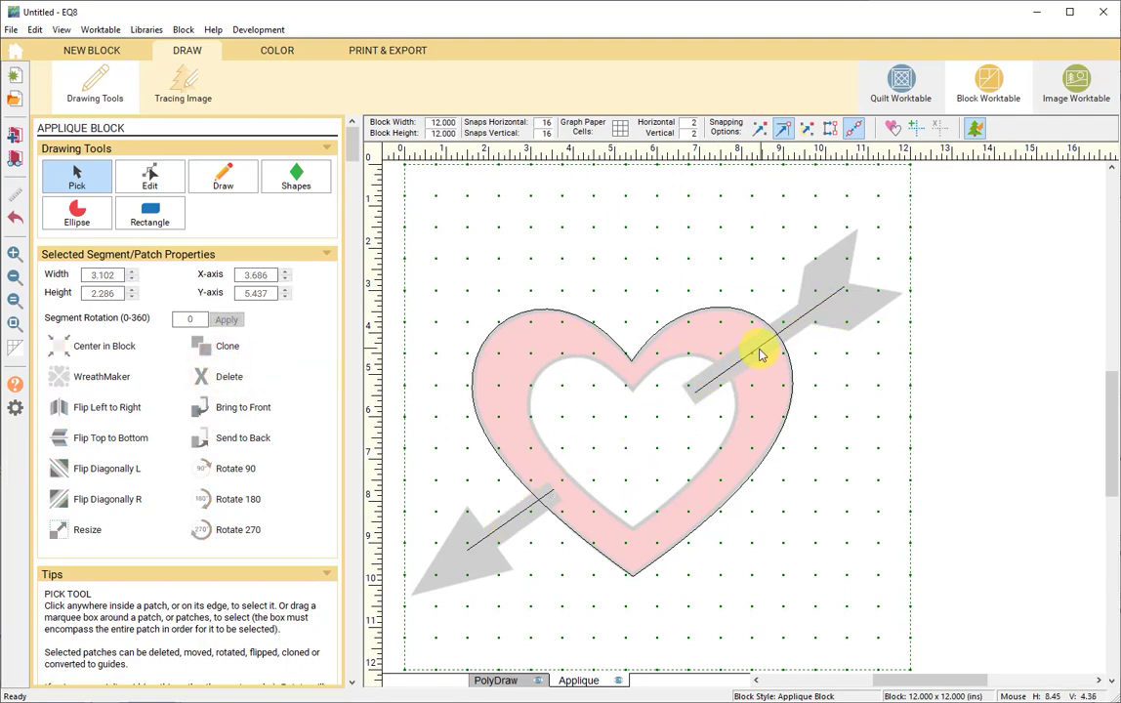
left_click(891, 129)
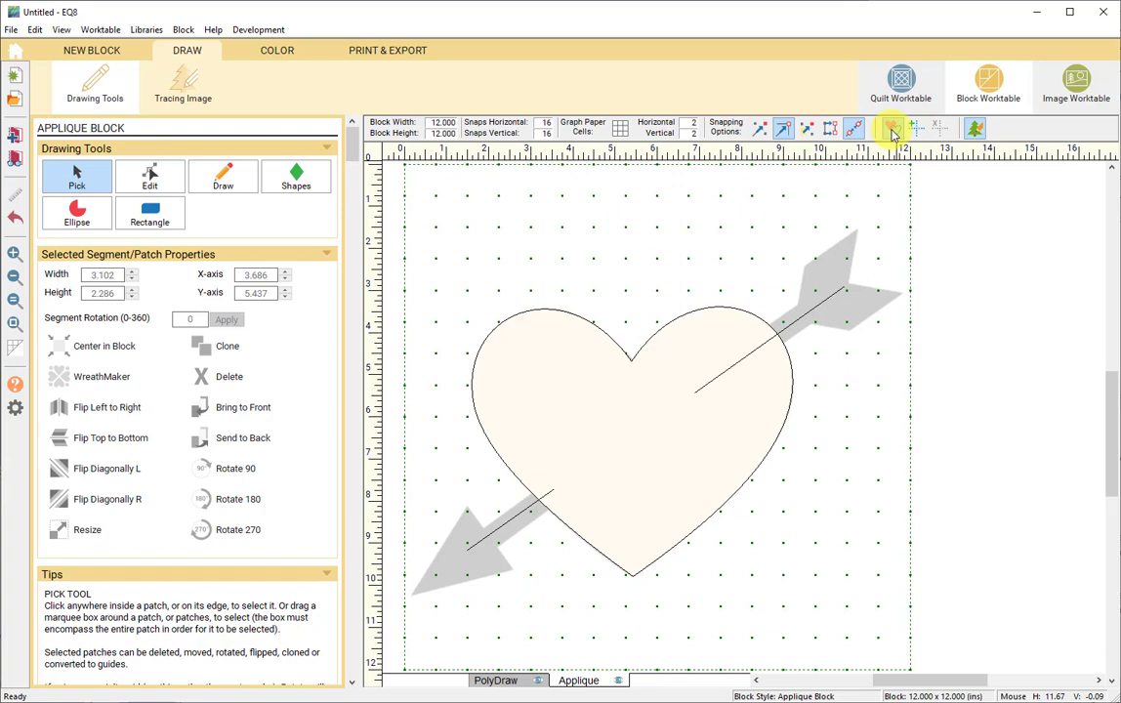
left_click(891, 130)
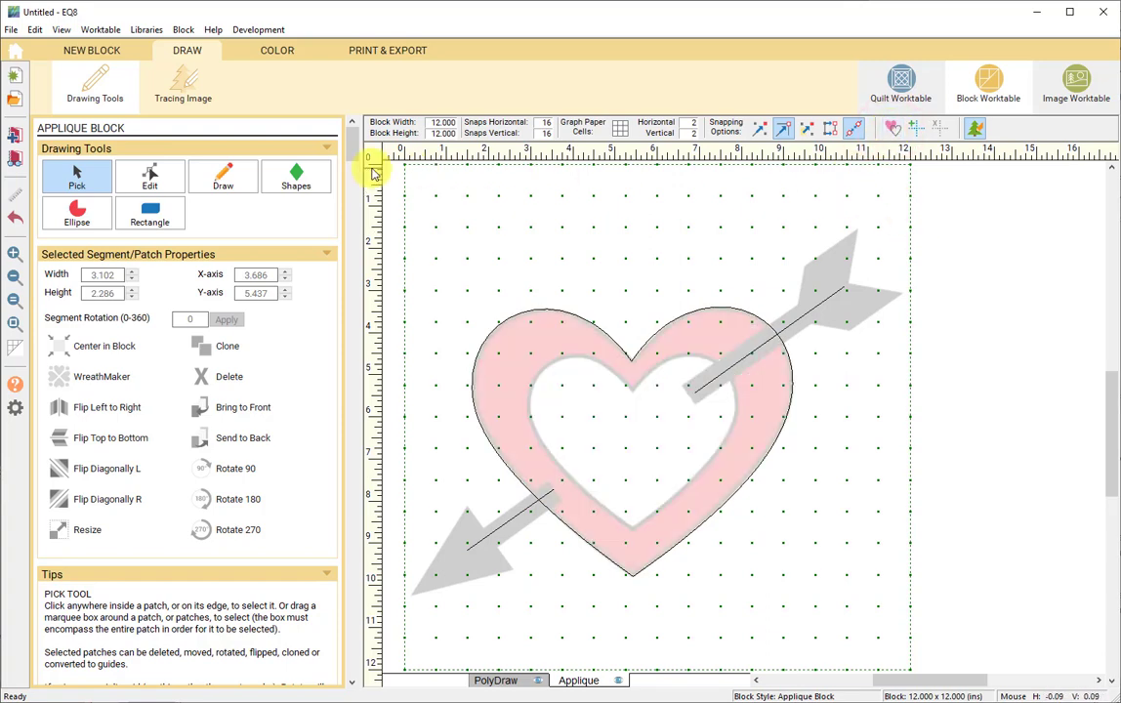
- Turn the upper and lower shaft lines into brush strokes with a uniform contour, minimum width 1.000 and boldness 3.000
left_click(224, 178)
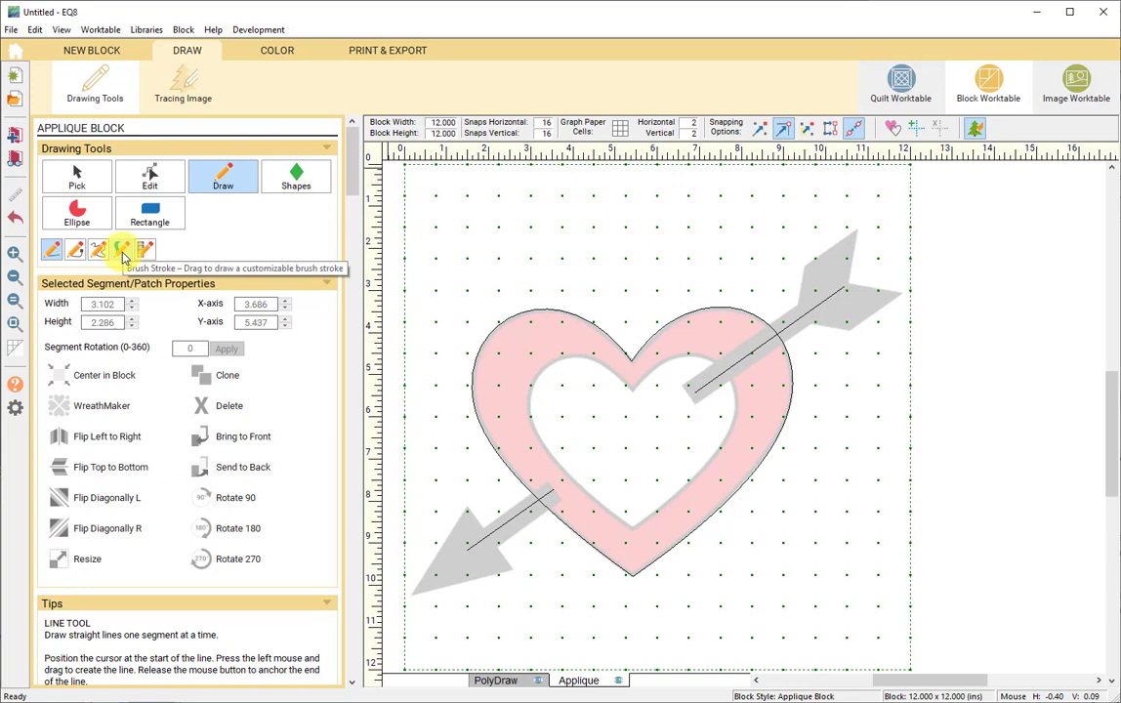
left_click(122, 251)
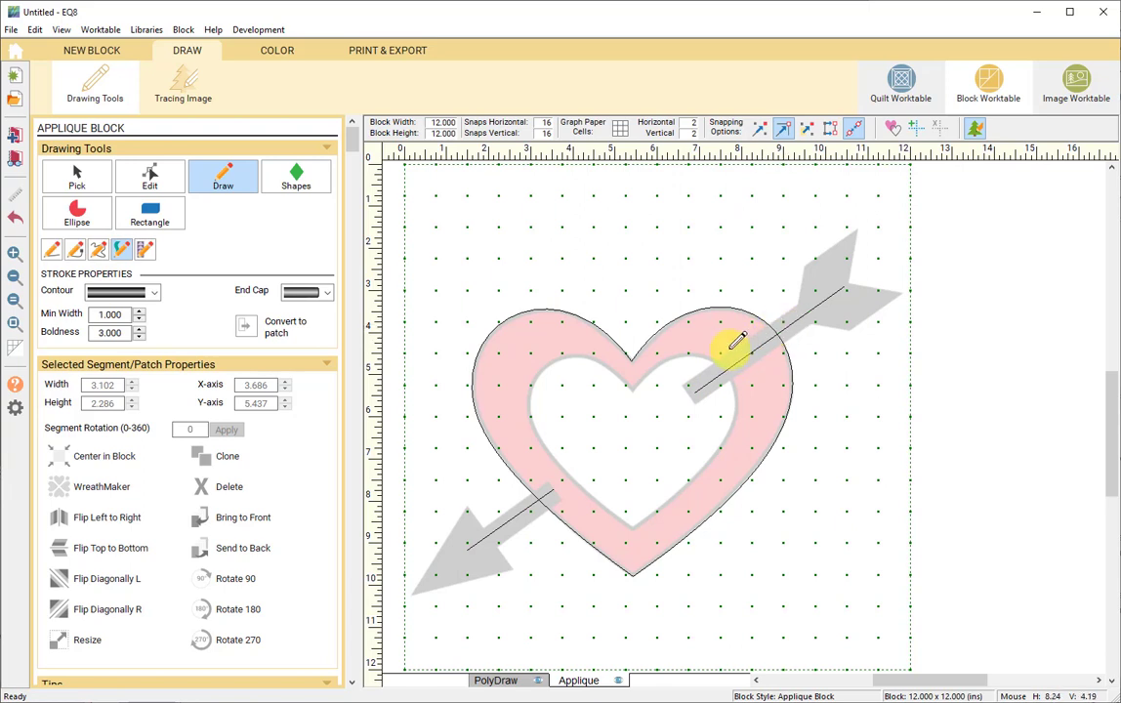
left_click(120, 252)
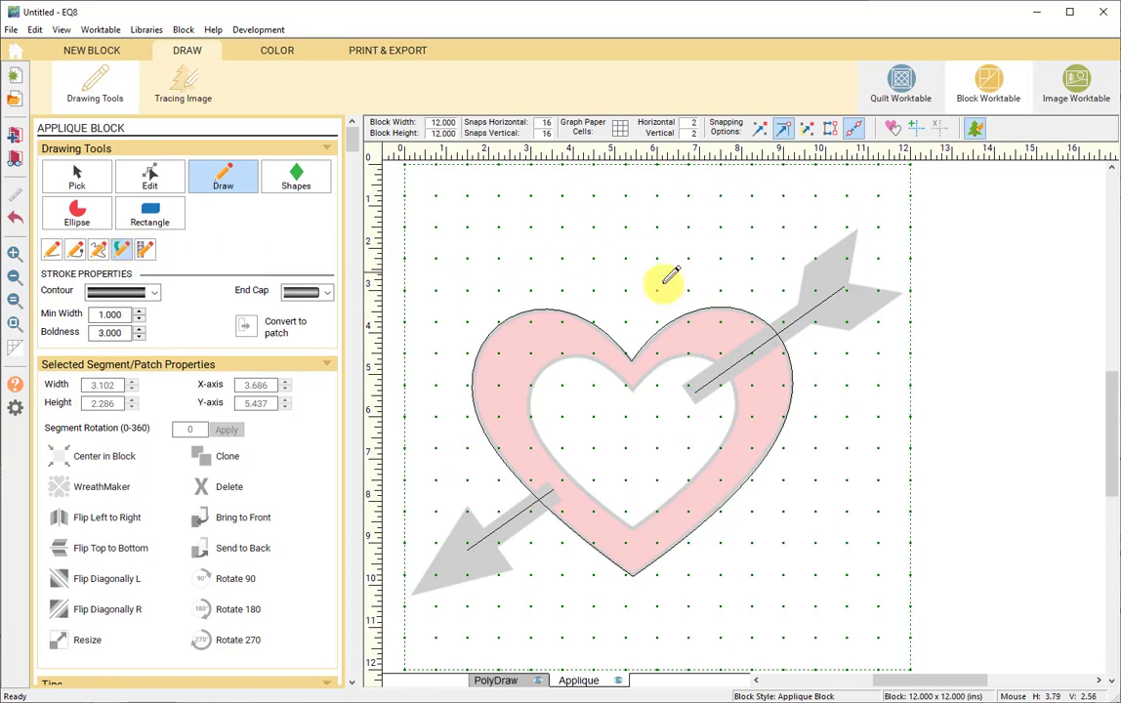
left_click(798, 314)
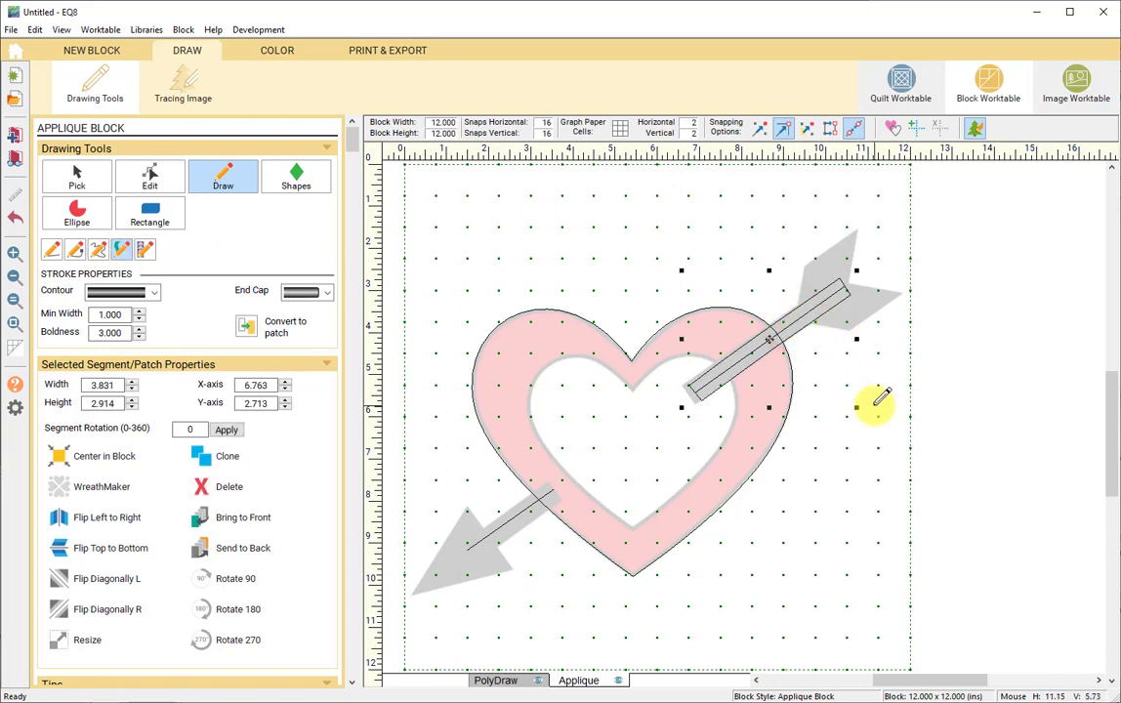
left_click(514, 516)
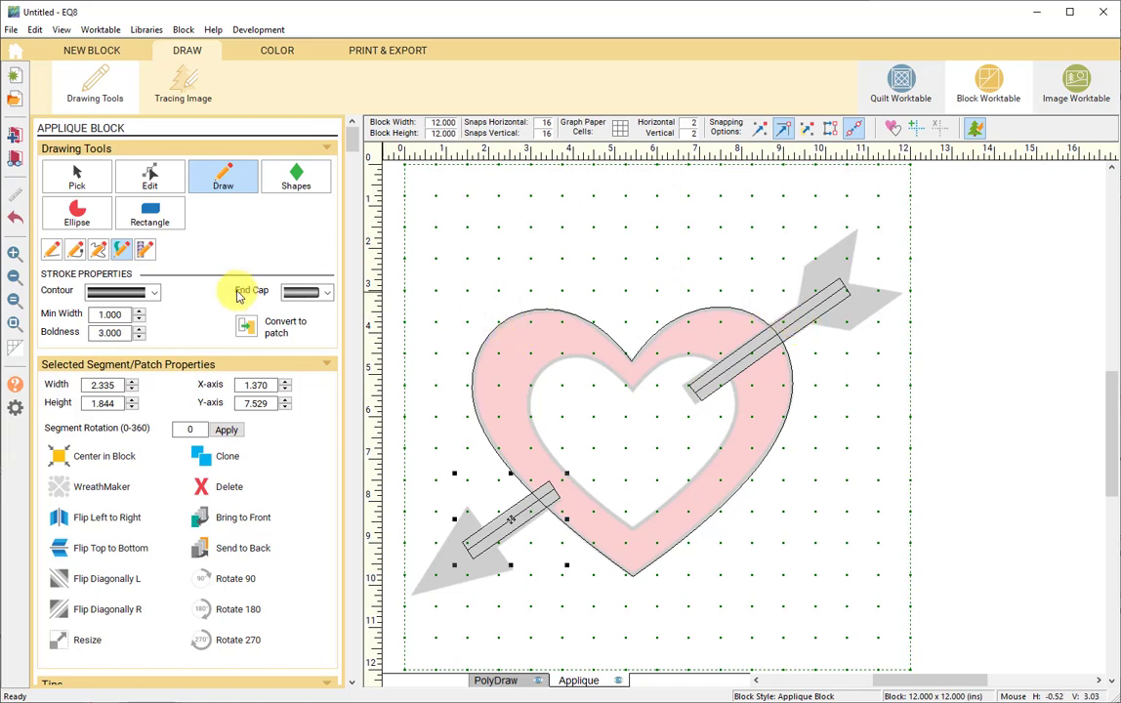
- Try tapered and pinched contours on the lower shaft's brush stroke, and return it to the uniform contour
left_click(153, 292)
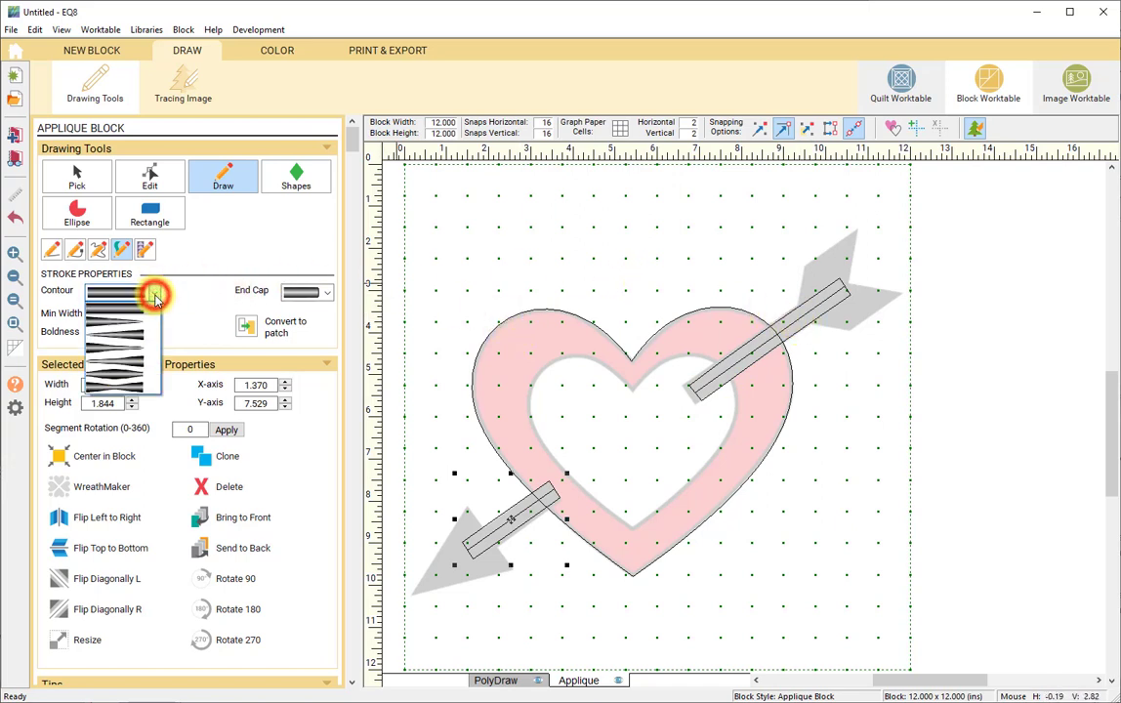
left_click(133, 316)
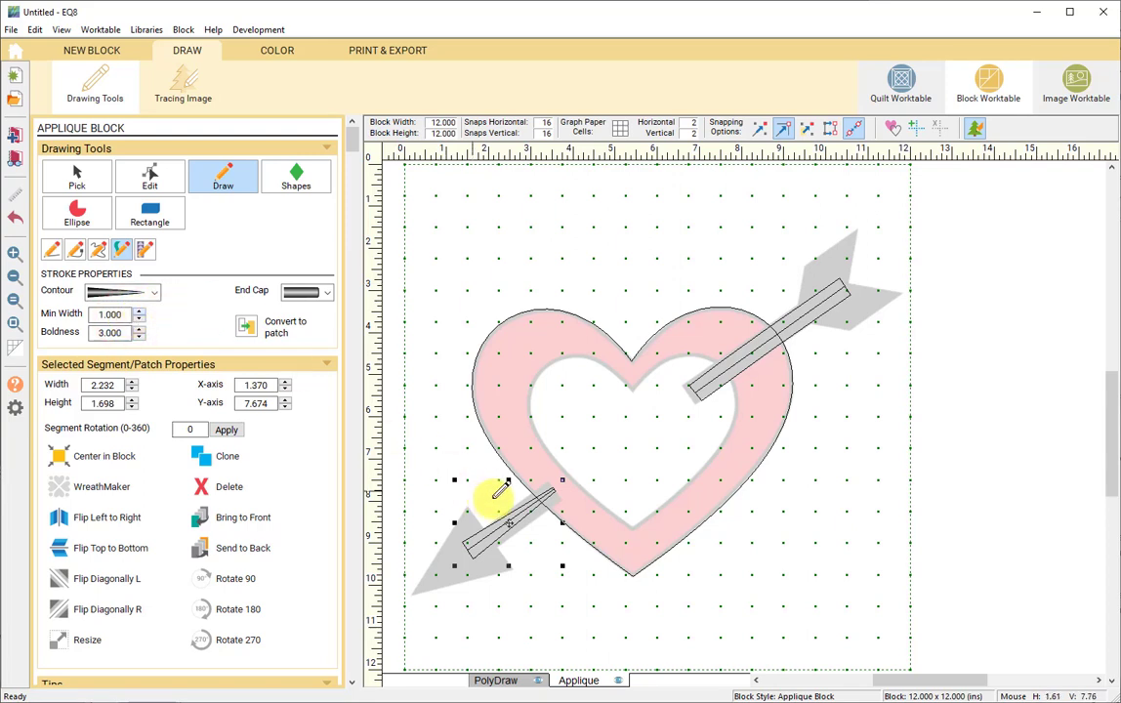
left_click(153, 291)
left_click(148, 330)
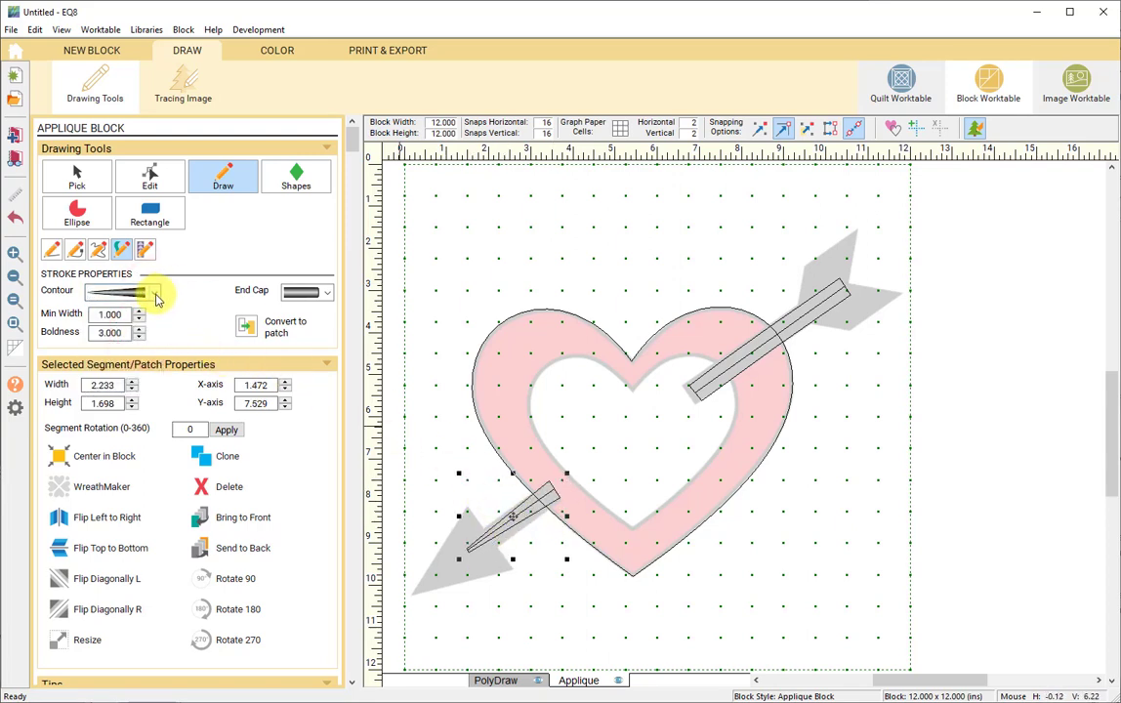
left_click(155, 293)
left_click(139, 354)
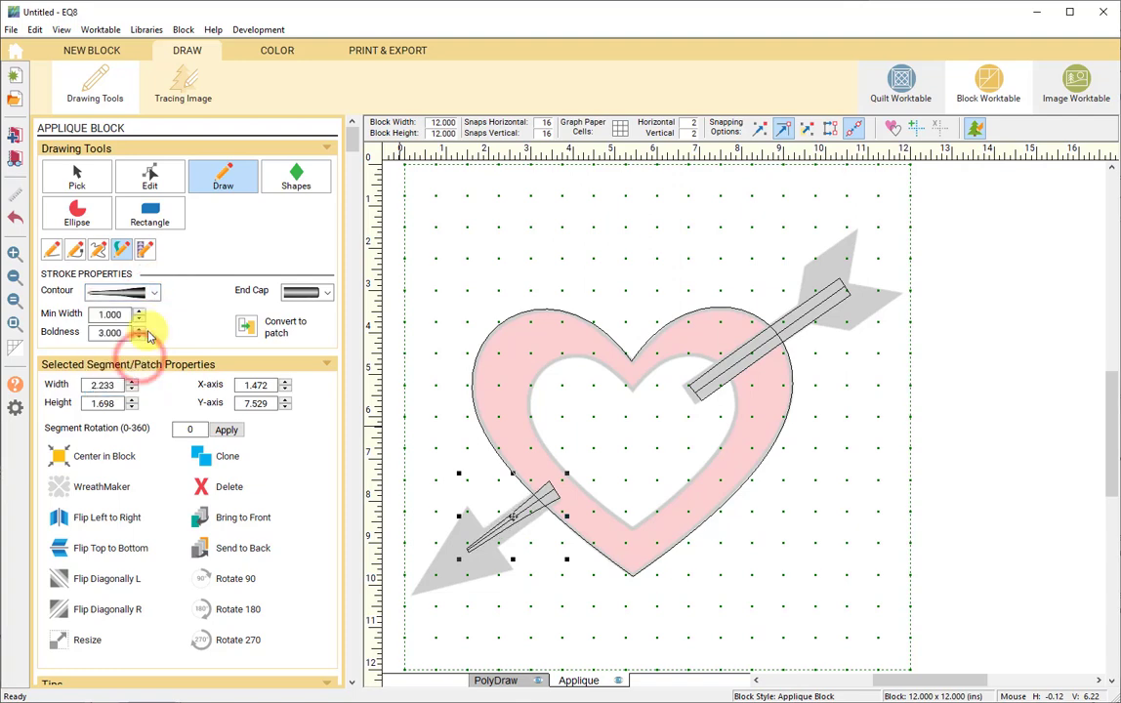
left_click(157, 293)
left_click(110, 374)
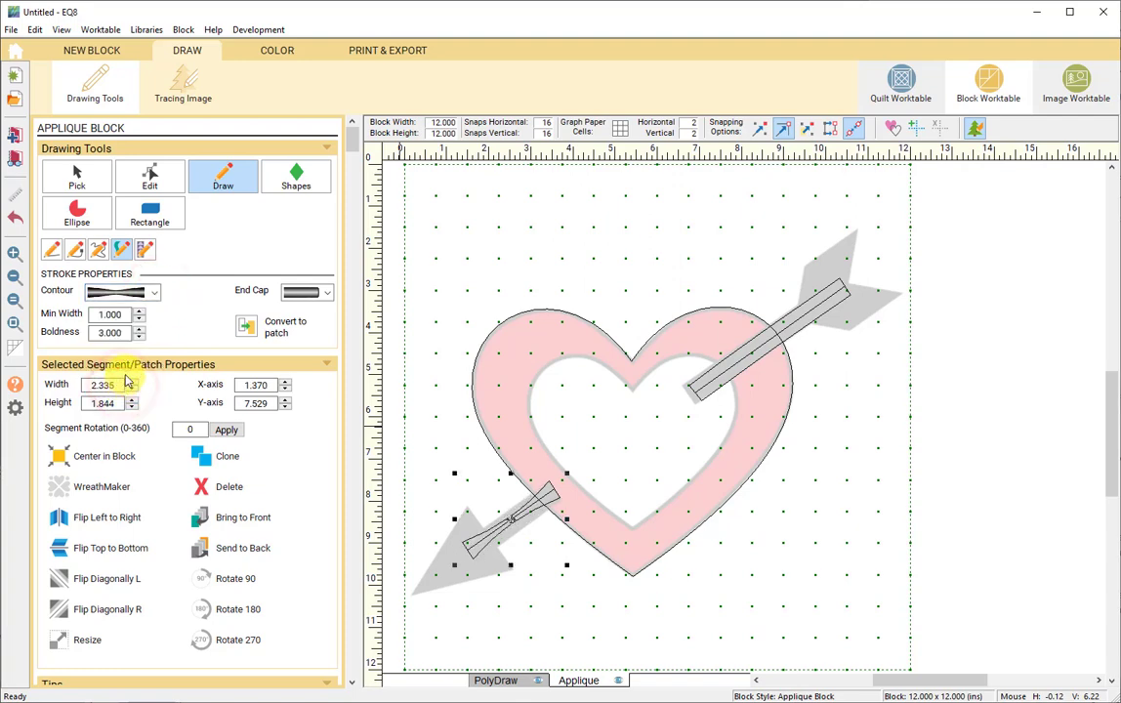
left_click(153, 293)
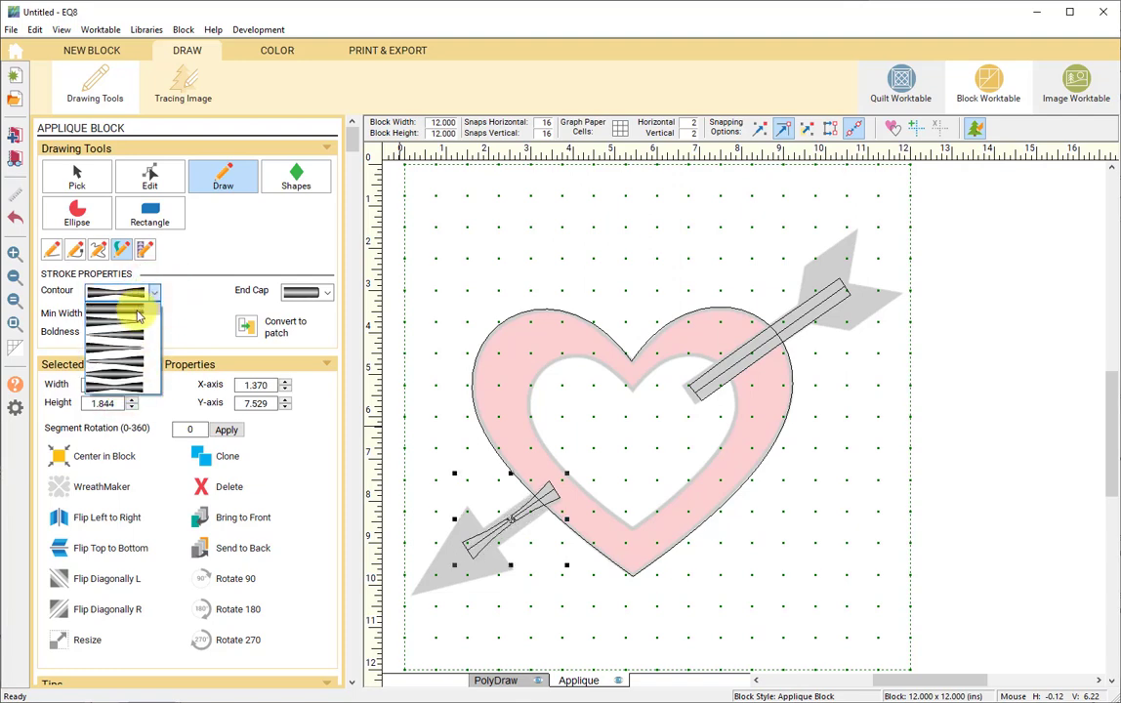
left_click(140, 313)
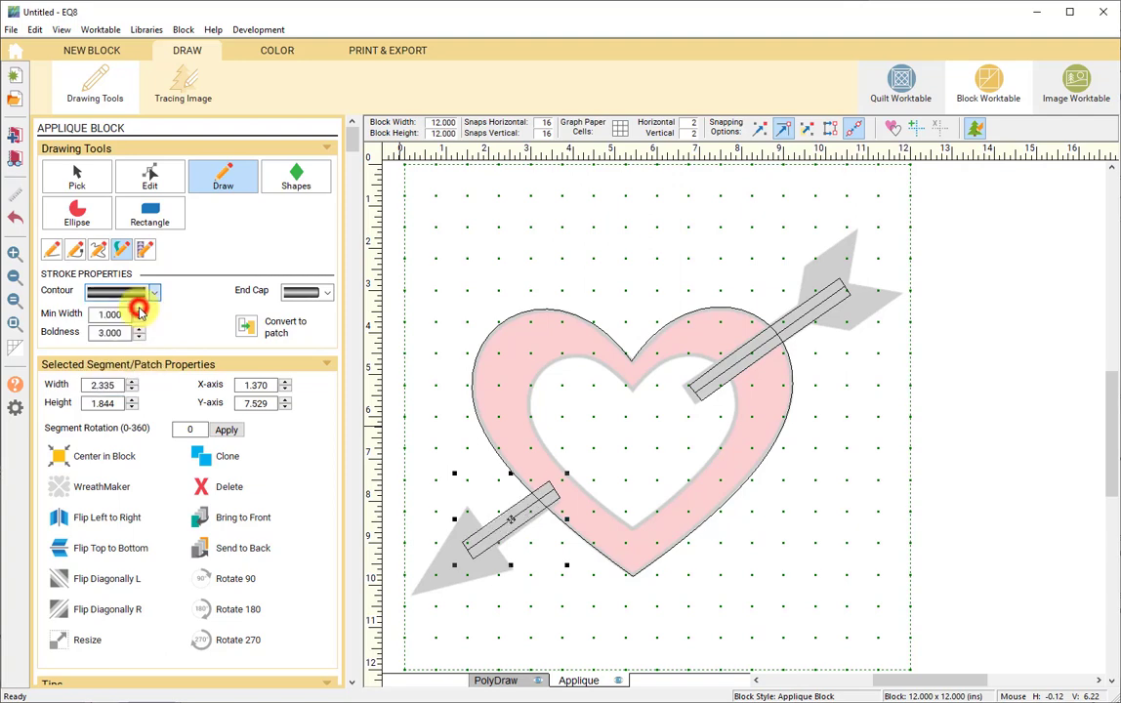
- Try a rounded end cap on the lower shaft's brush stroke, and return it to the flat end cap
left_click(320, 291)
left_click(309, 326)
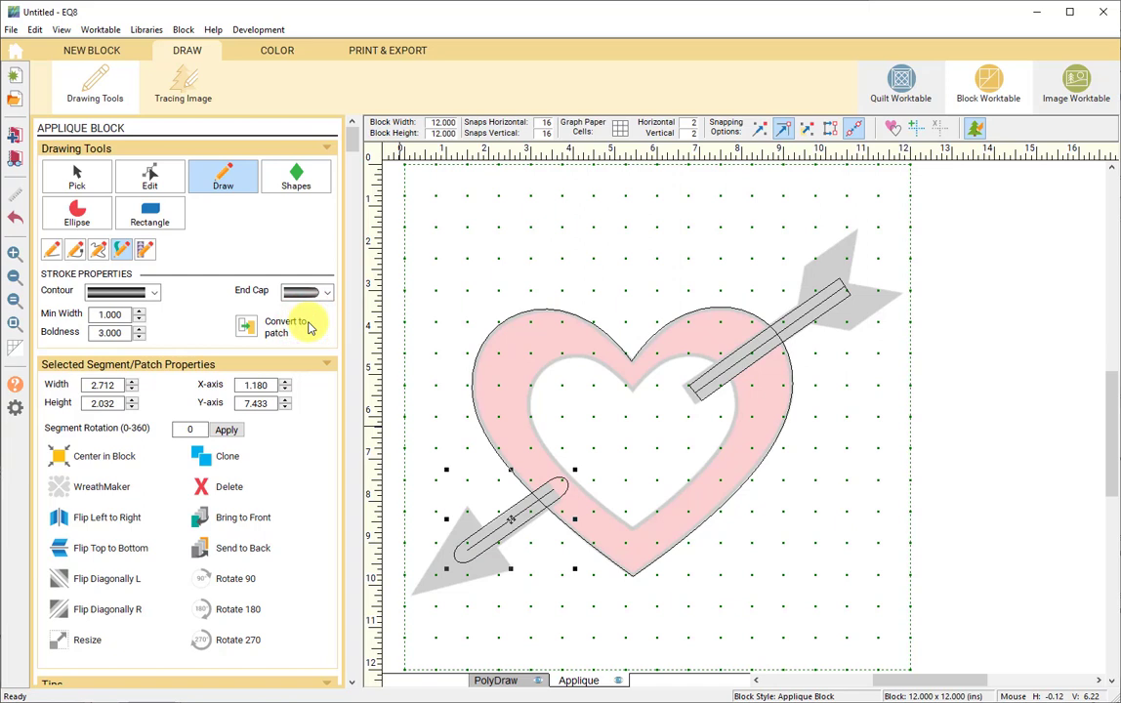
left_click(329, 293)
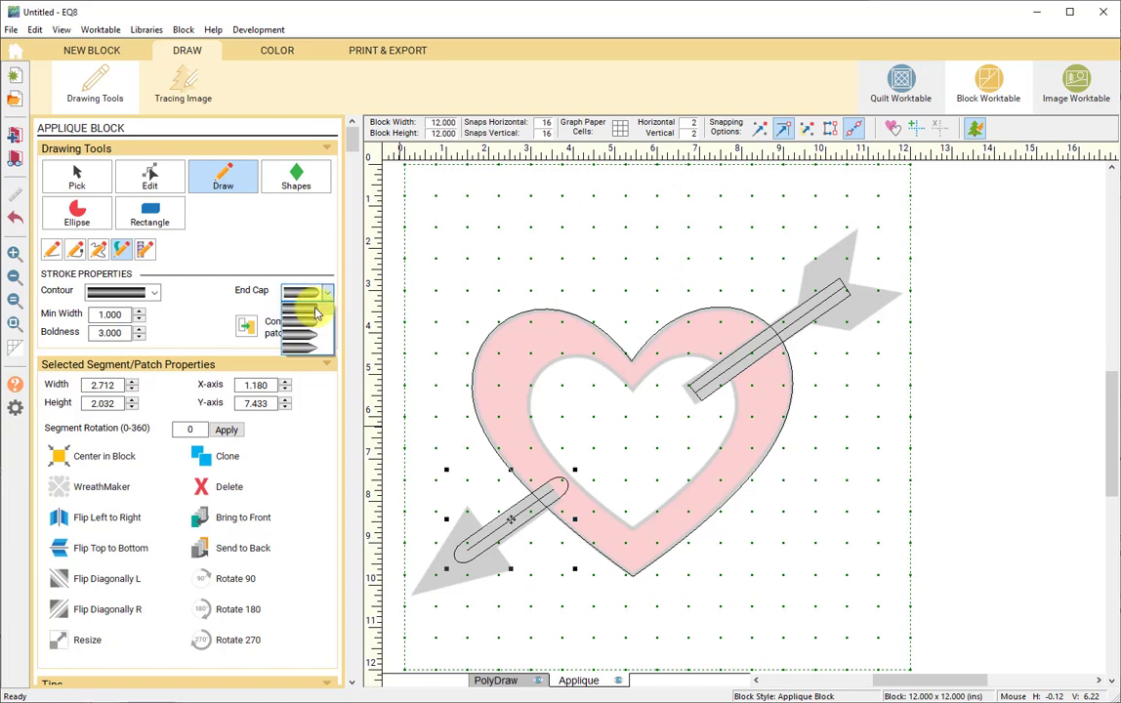
left_click(315, 307)
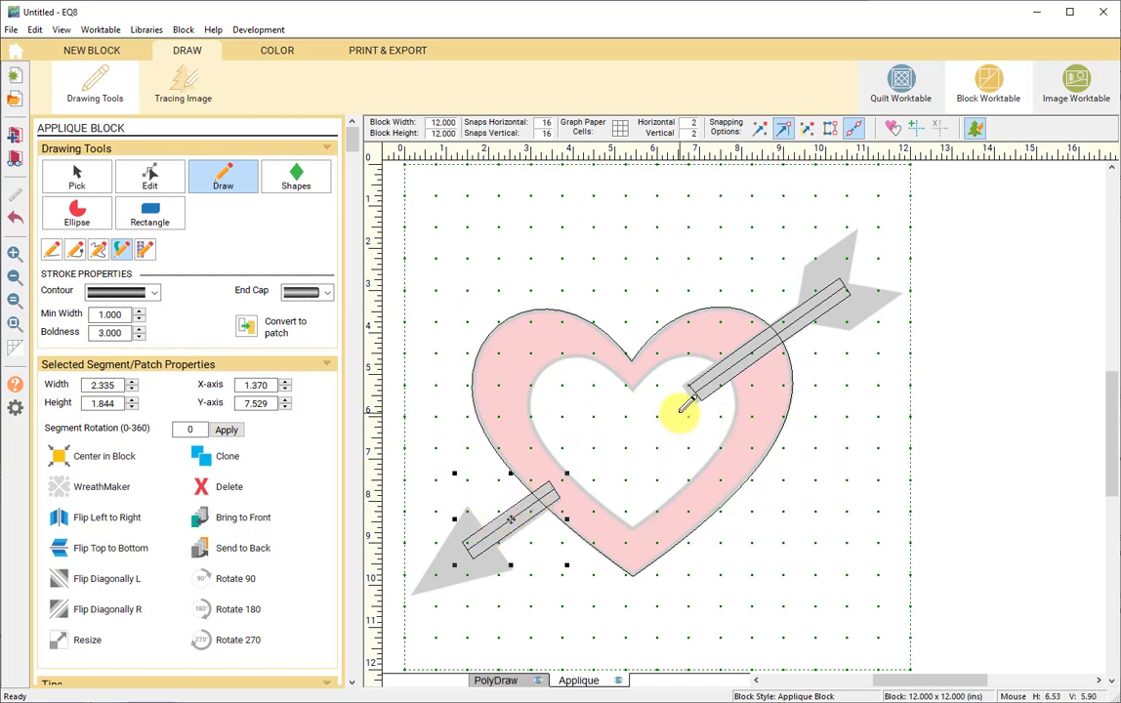
- Convert the lower and upper shaft brush strokes to patches and check them with the patch fill on and off
left_click(246, 330)
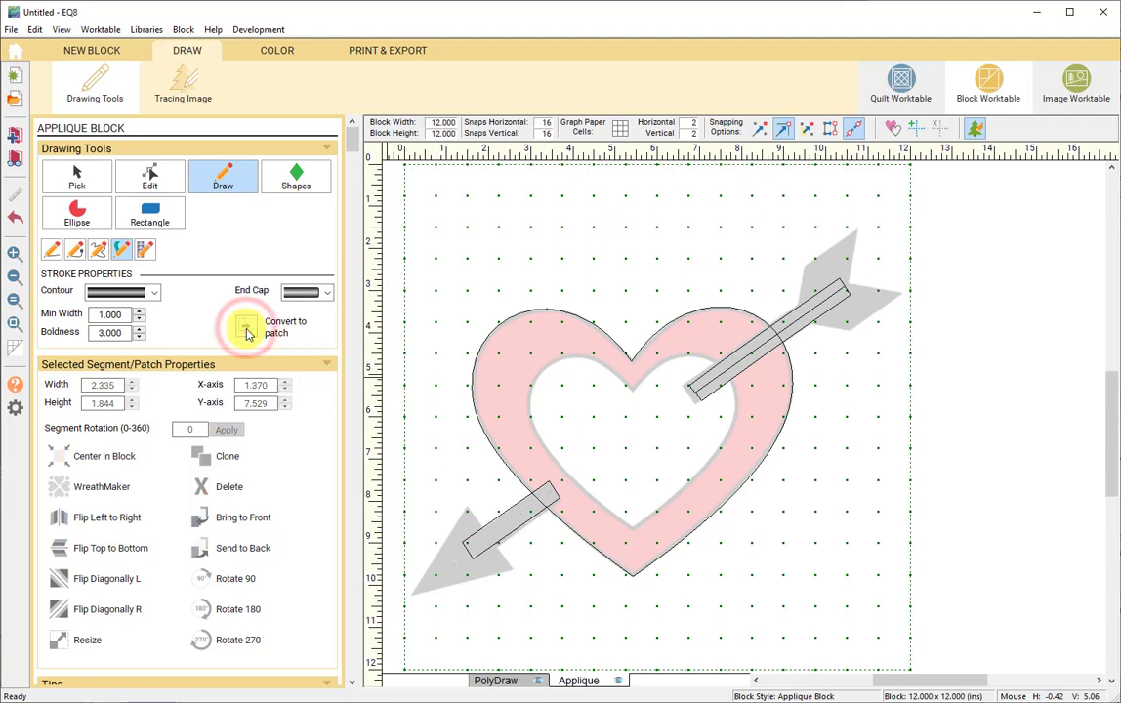
left_click(78, 176)
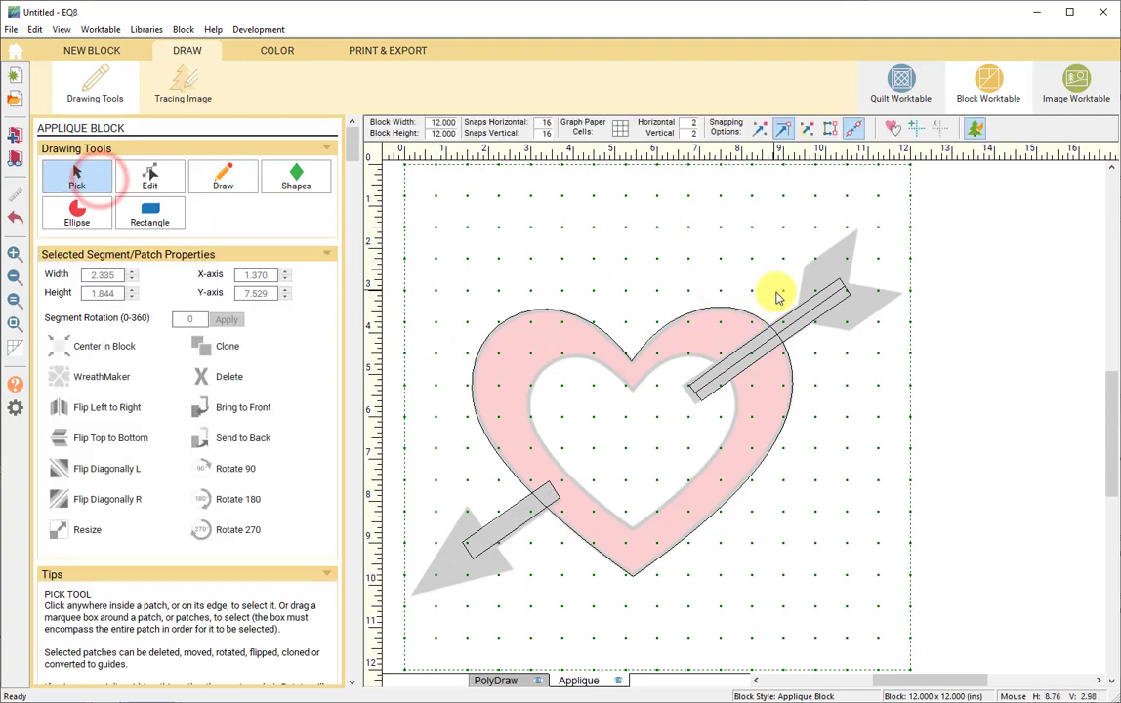
left_click(791, 318)
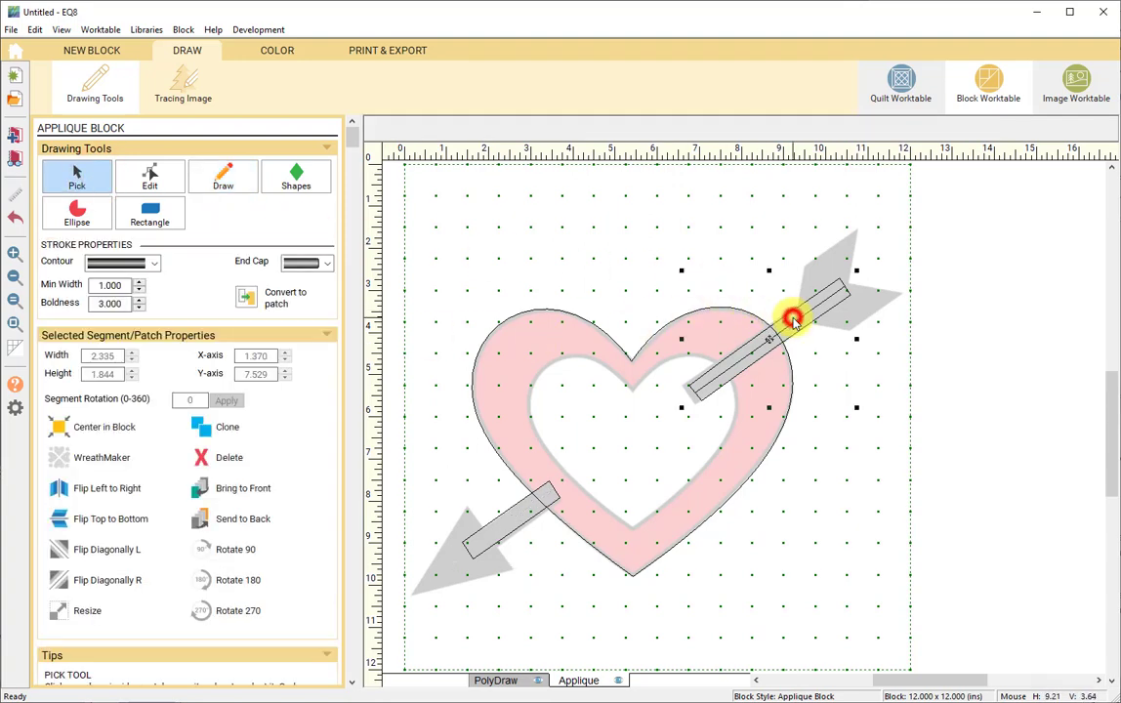
left_click(246, 297)
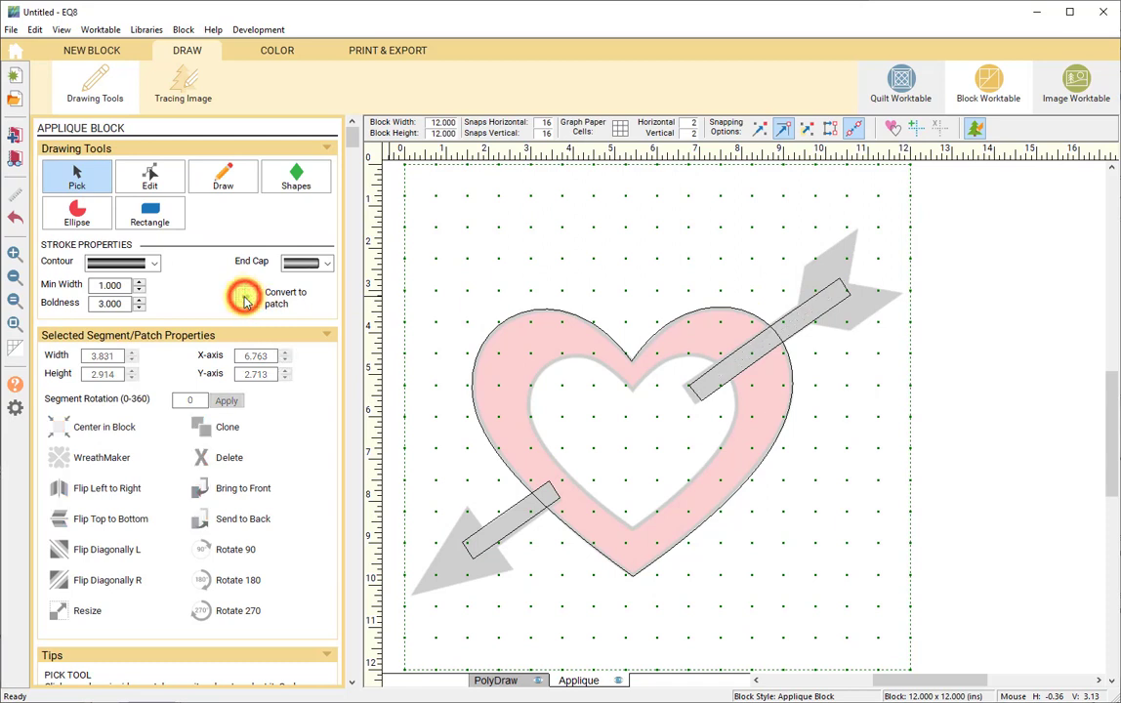
left_click(895, 129)
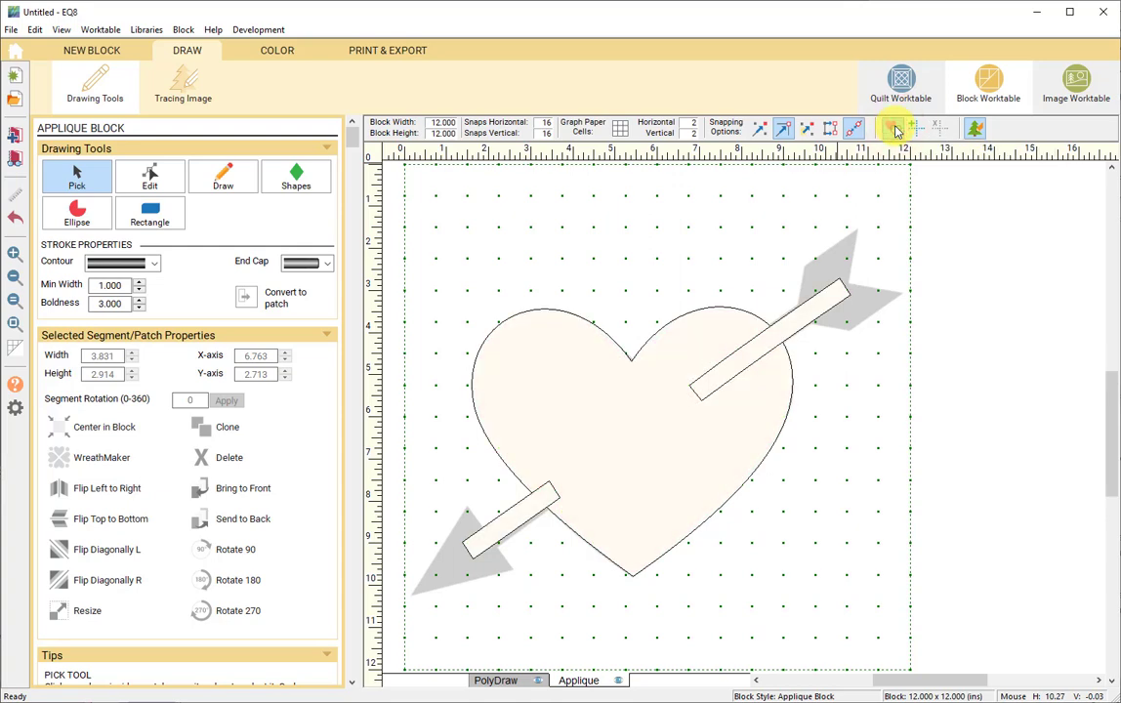
left_click(897, 131)
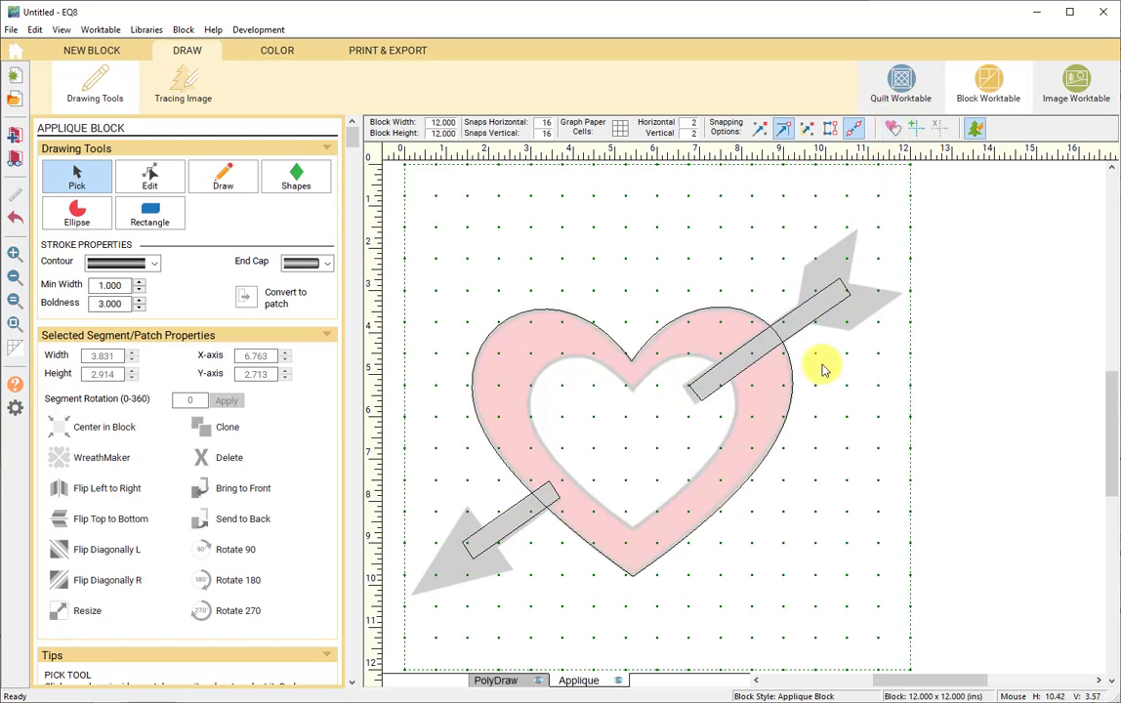
- Draw a triangle patch about 2.65 wide and 2.43 high over the traced arrowhead, with one corner at its tip
left_click(296, 178)
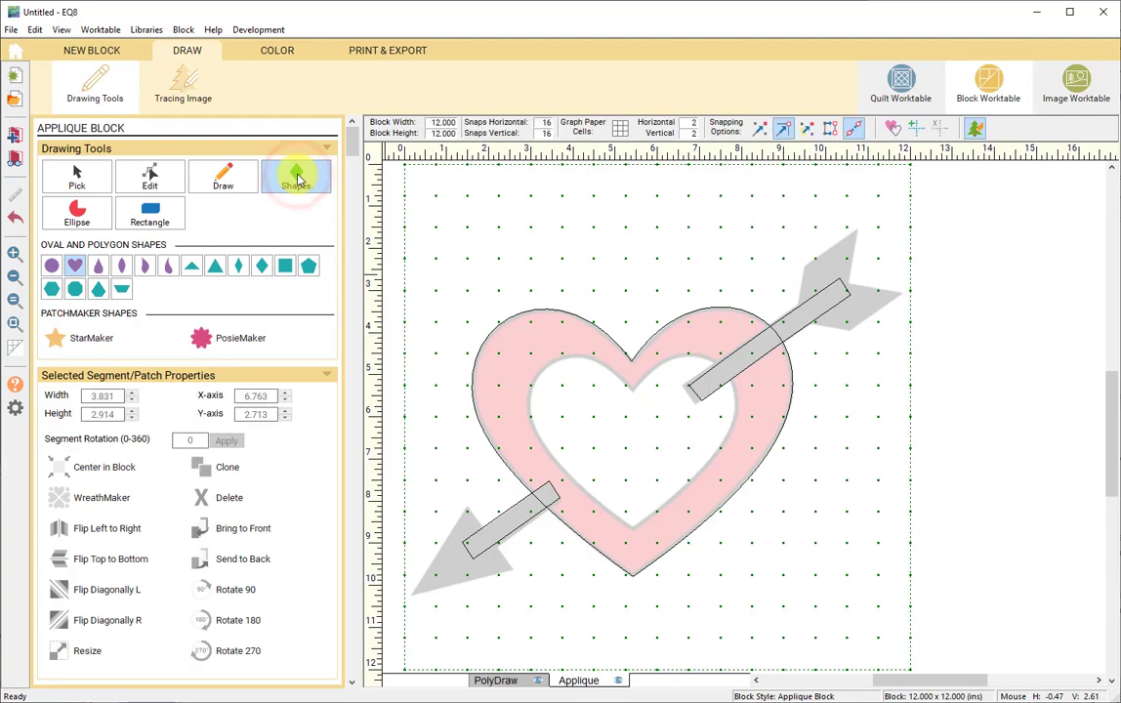
left_click(215, 264)
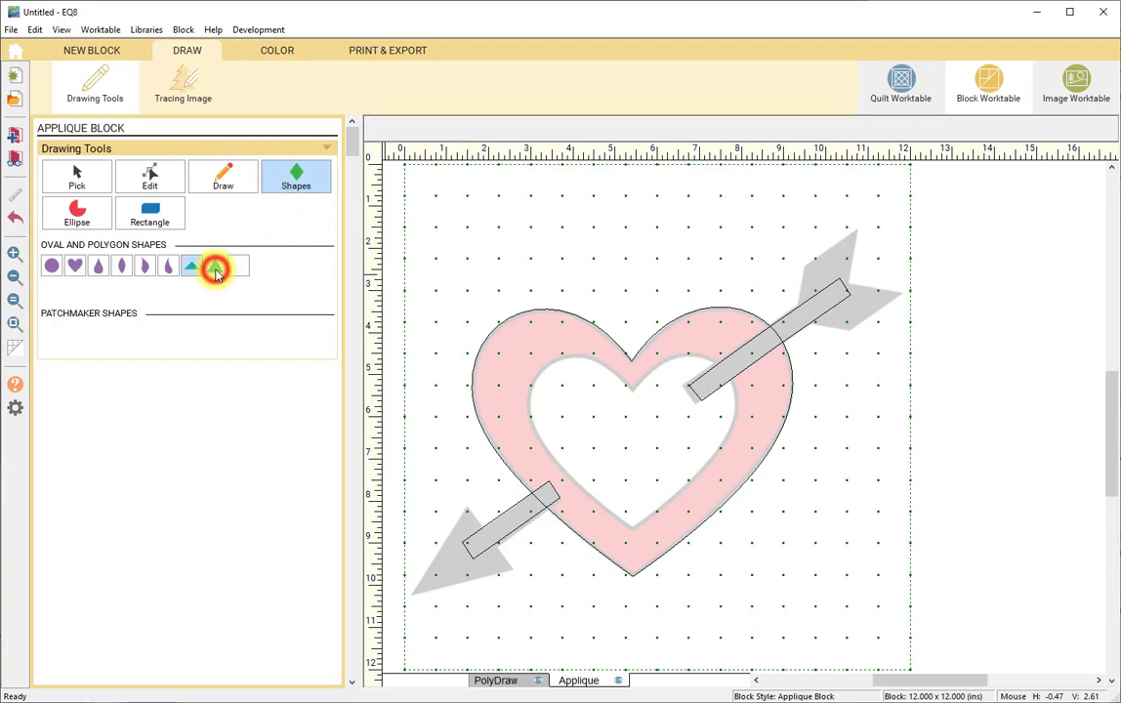
left_click_drag(412, 589, 488, 525)
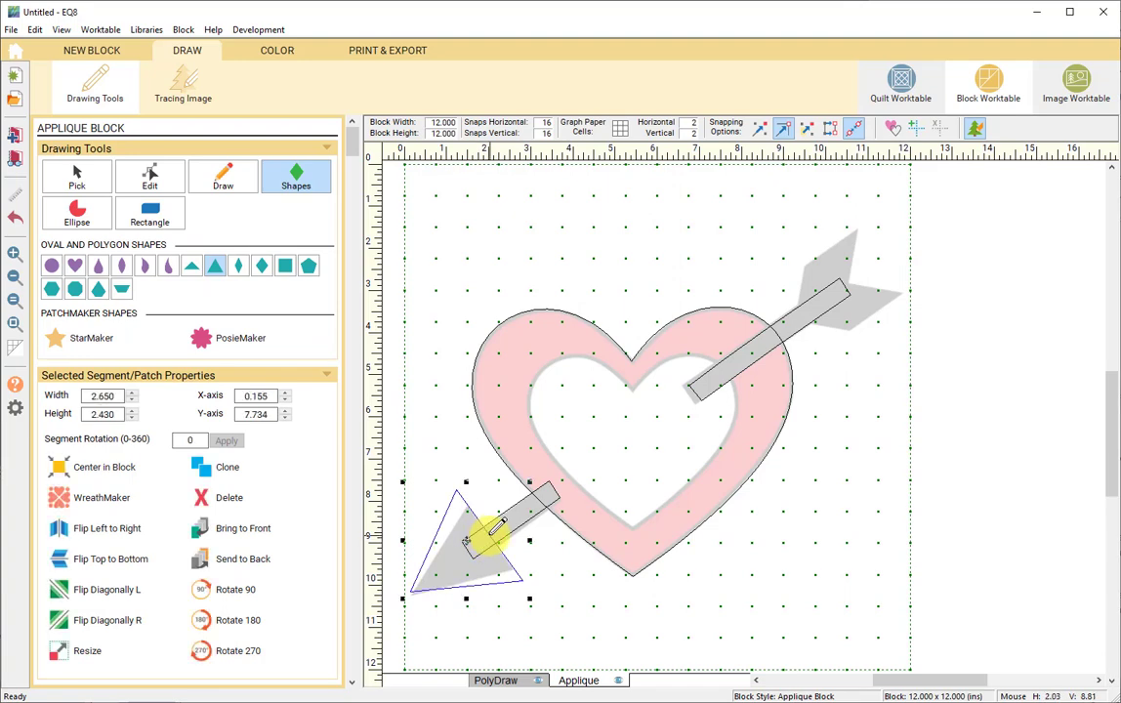
- Move the triangle patch's three corner nodes to fit the traced arrowhead
left_click(151, 179)
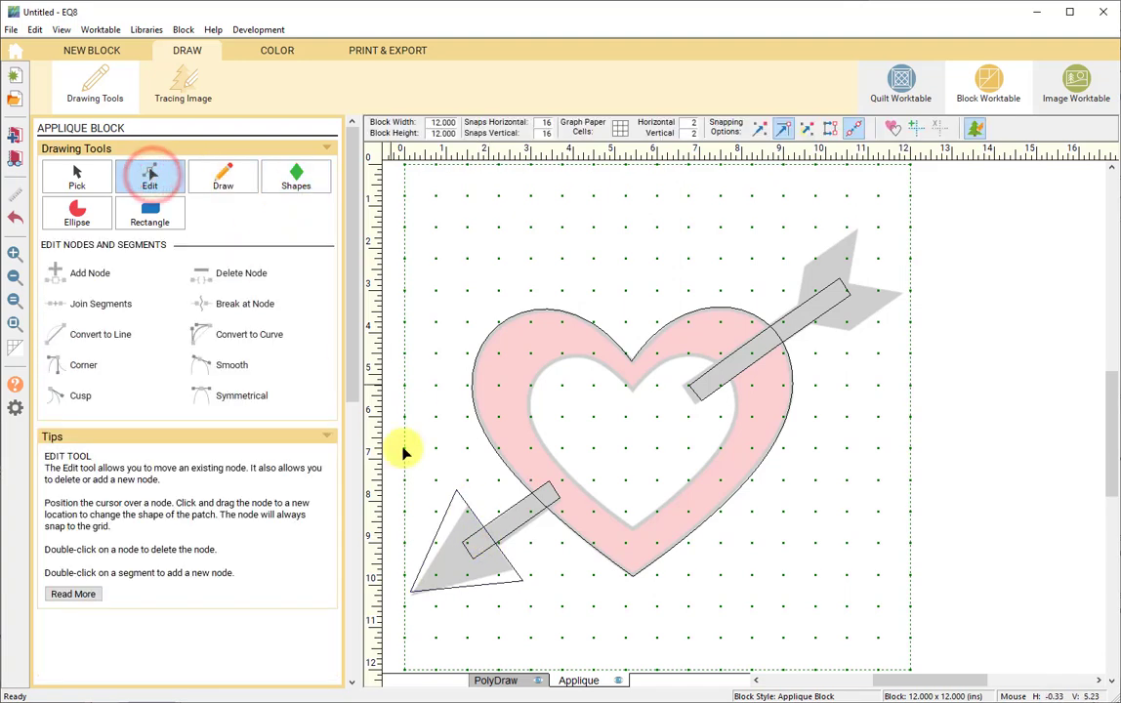
left_click(454, 491)
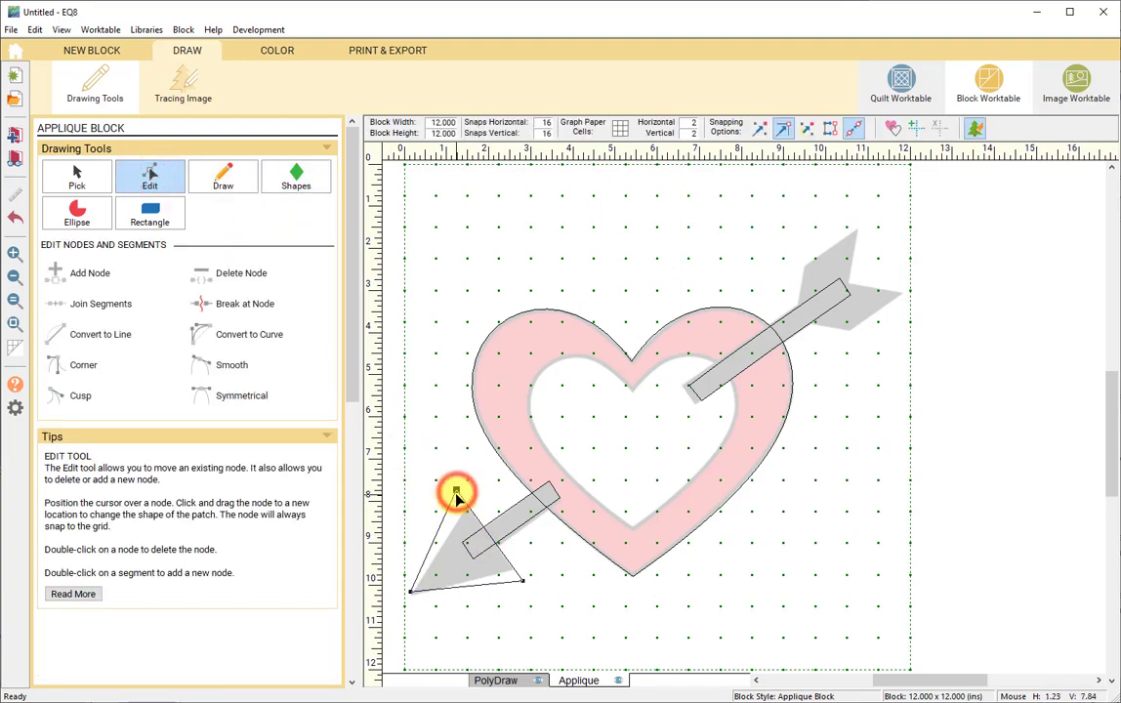
left_click_drag(467, 508, 466, 509)
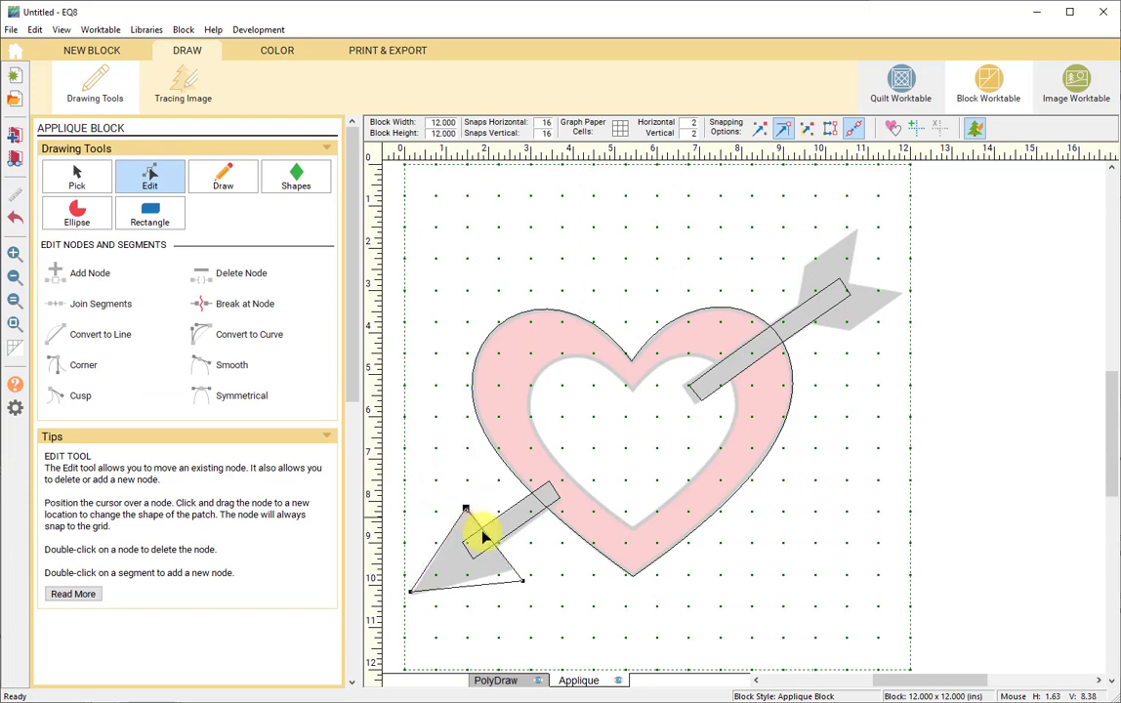
left_click_drag(523, 584, 513, 570)
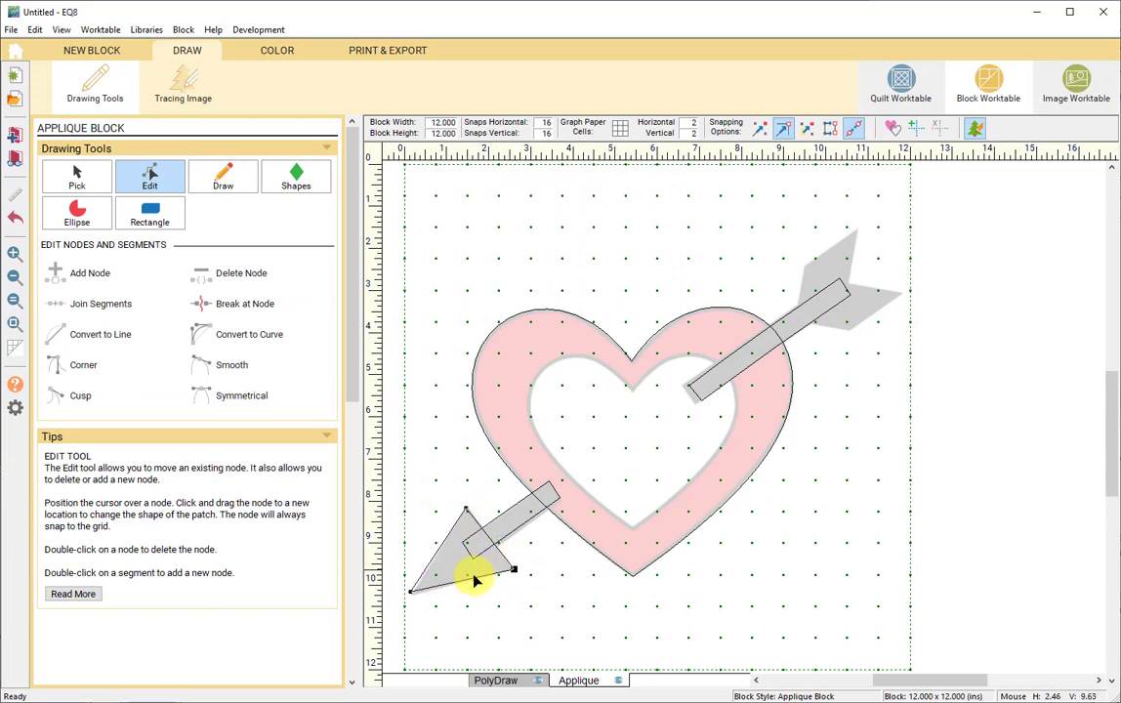
left_click_drag(412, 594, 415, 593)
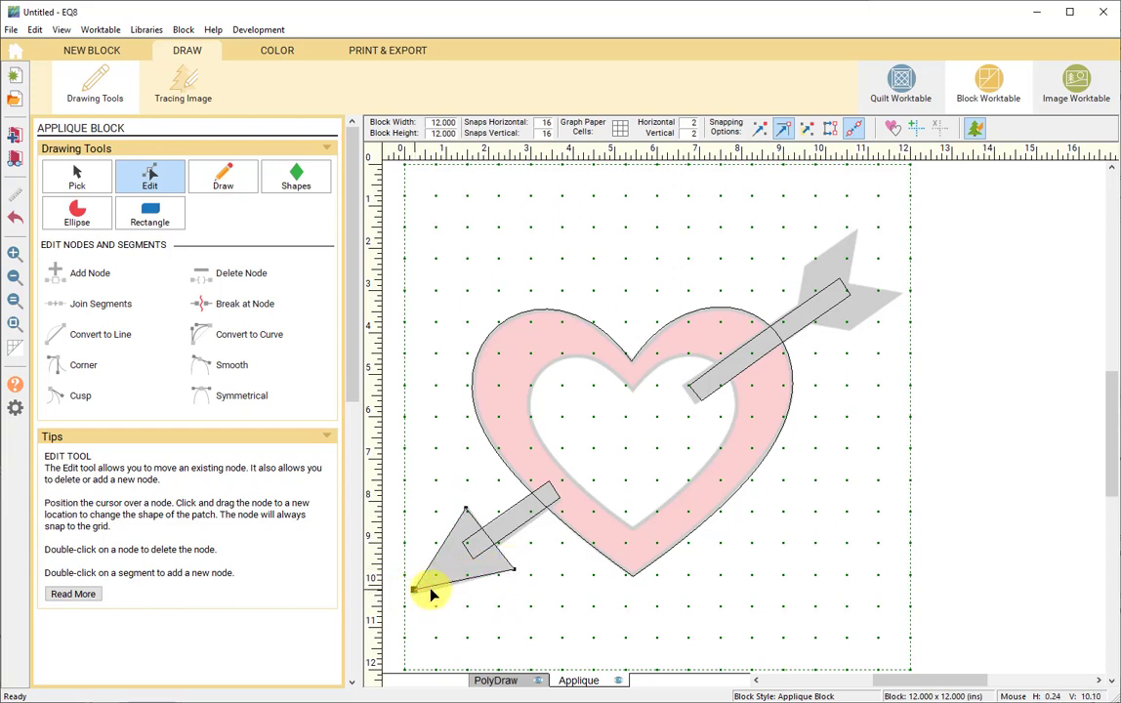
left_click_drag(513, 571, 510, 574)
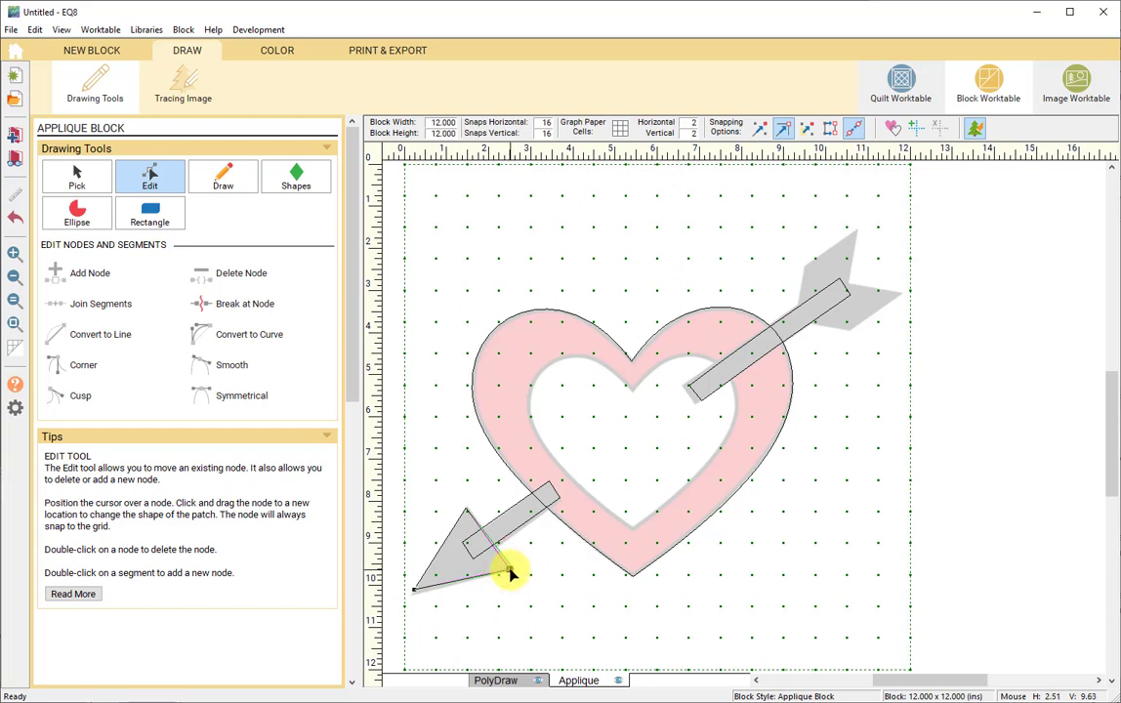
left_click(543, 570)
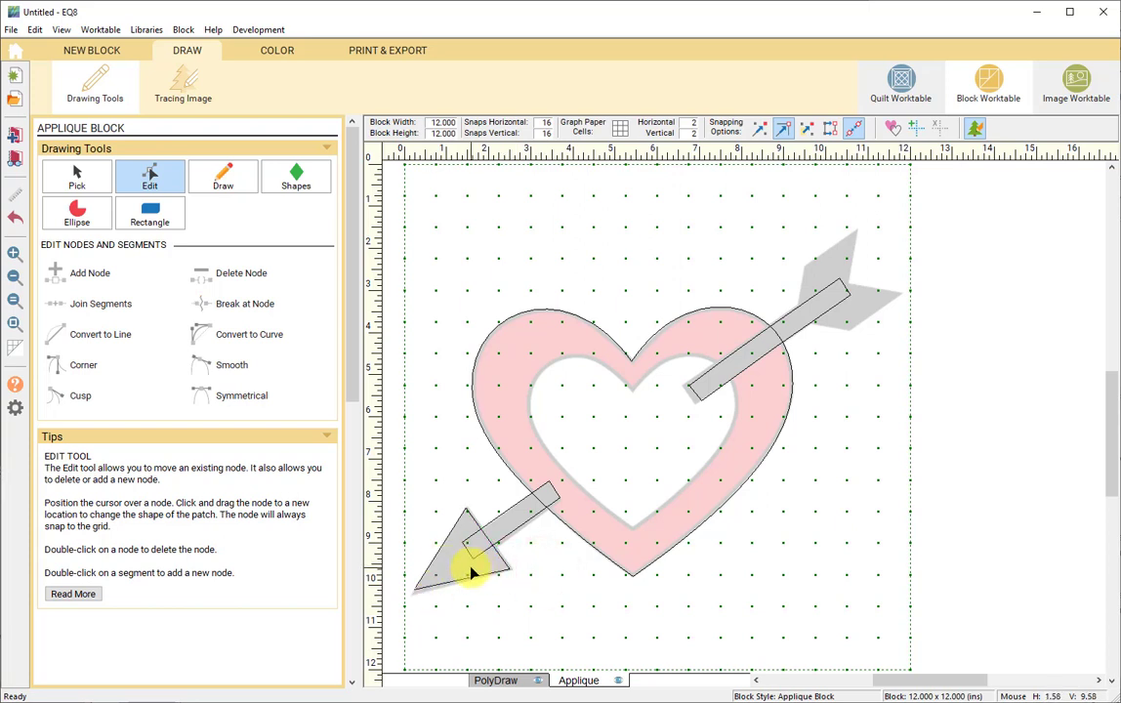
- Draw a square-shape patch about 1.47 wide and 1.97 high over the upper feather of the arrow's tail
left_click(283, 176)
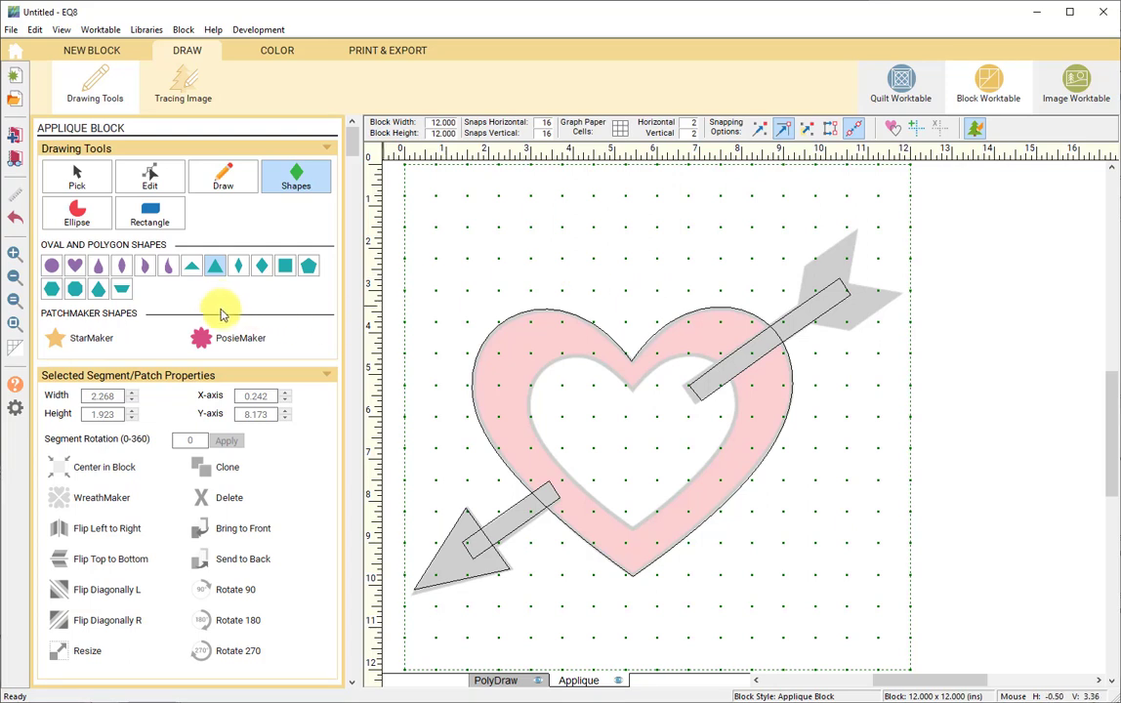
left_click(283, 267)
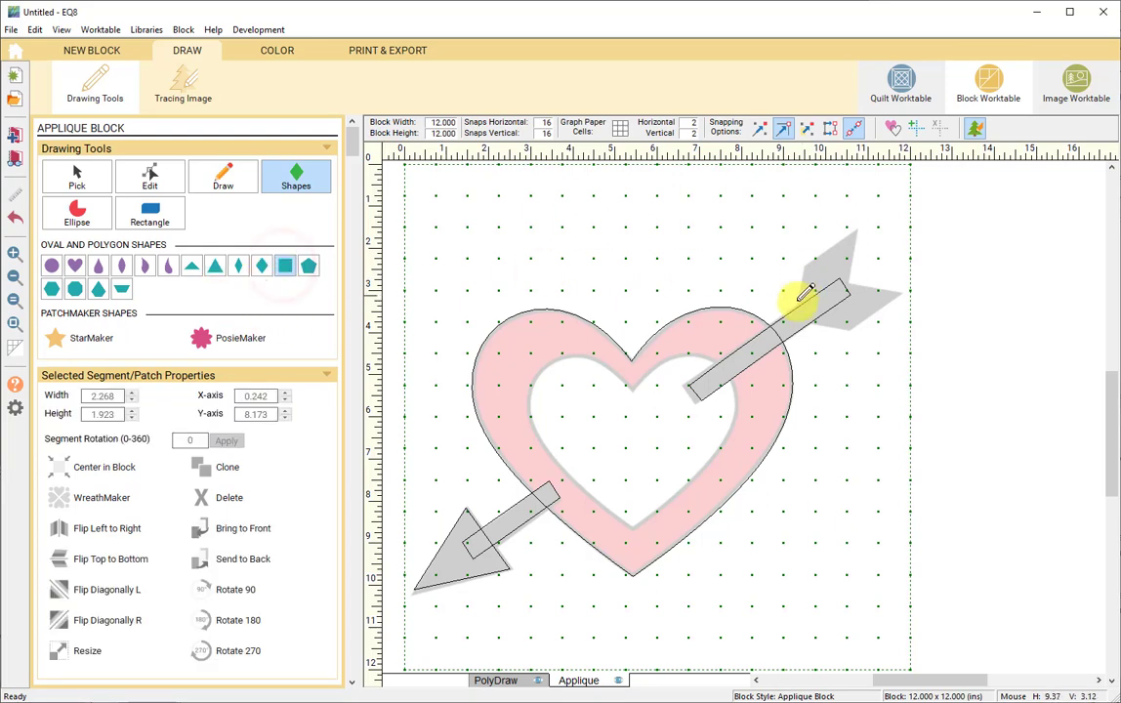
mouse_move(796, 312)
left_mouse_down()
mouse_move(802, 262)
mouse_move(858, 228)
left_mouse_up()
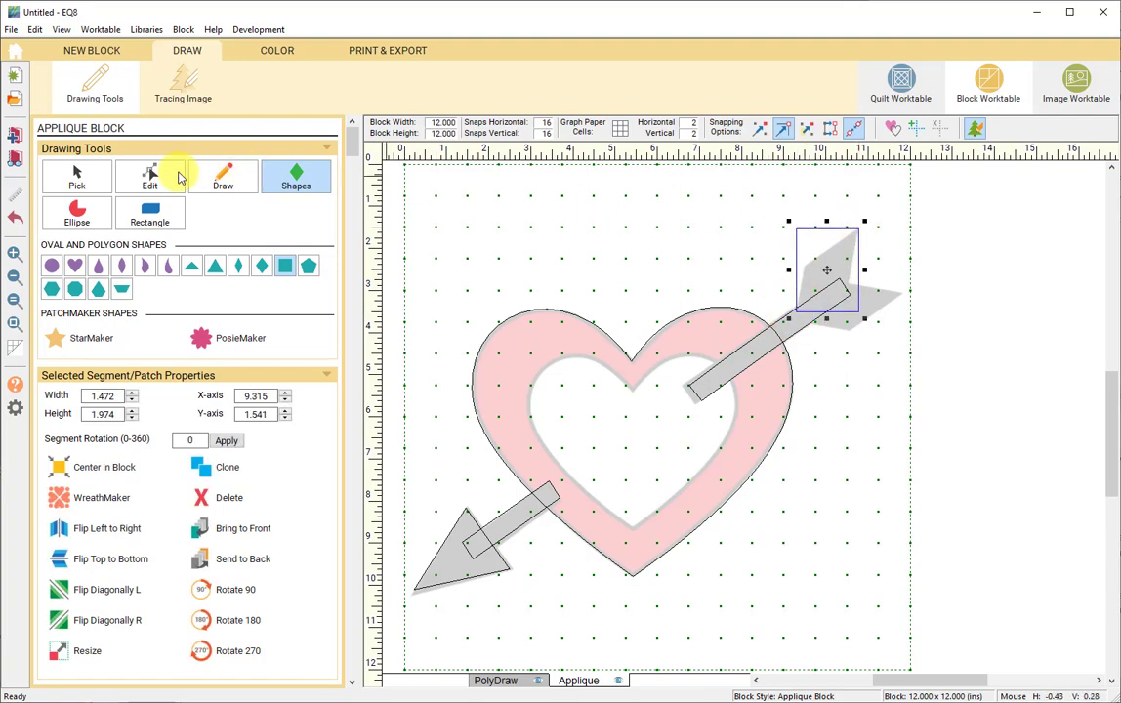
- Reshape the rectangular patch by moving its corner nodes to match the upper feather's outline
left_click(150, 176)
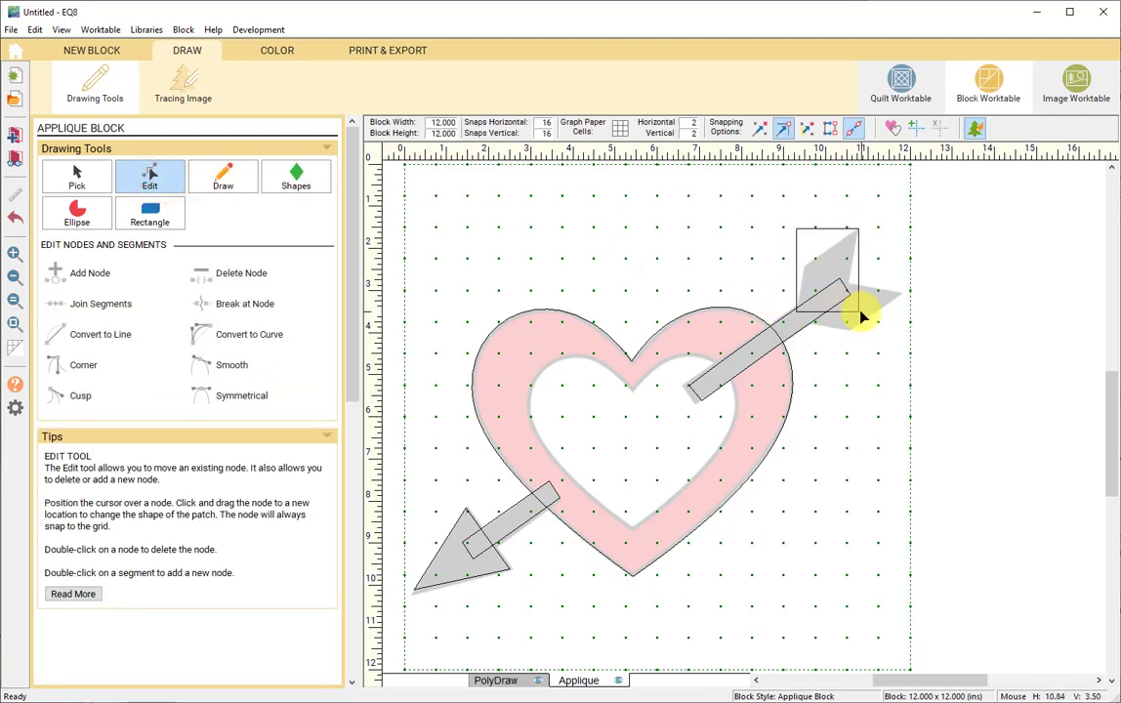
left_click_drag(857, 310, 801, 317)
left_click_drag(800, 254, 805, 263)
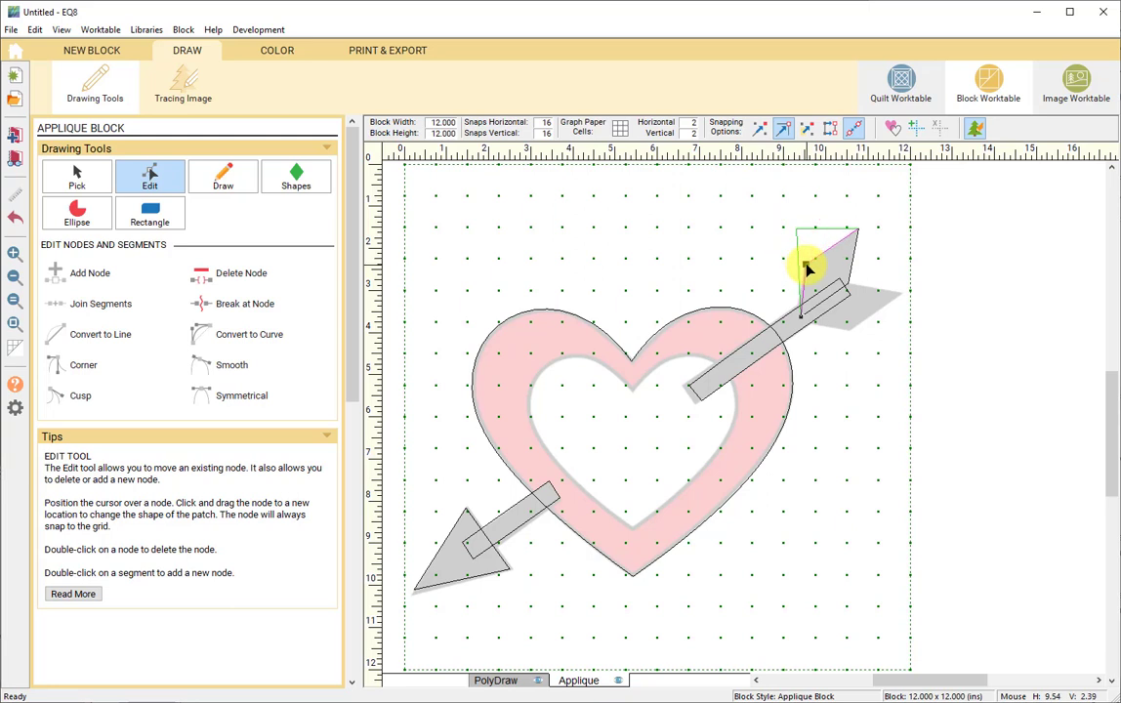
left_click(799, 318)
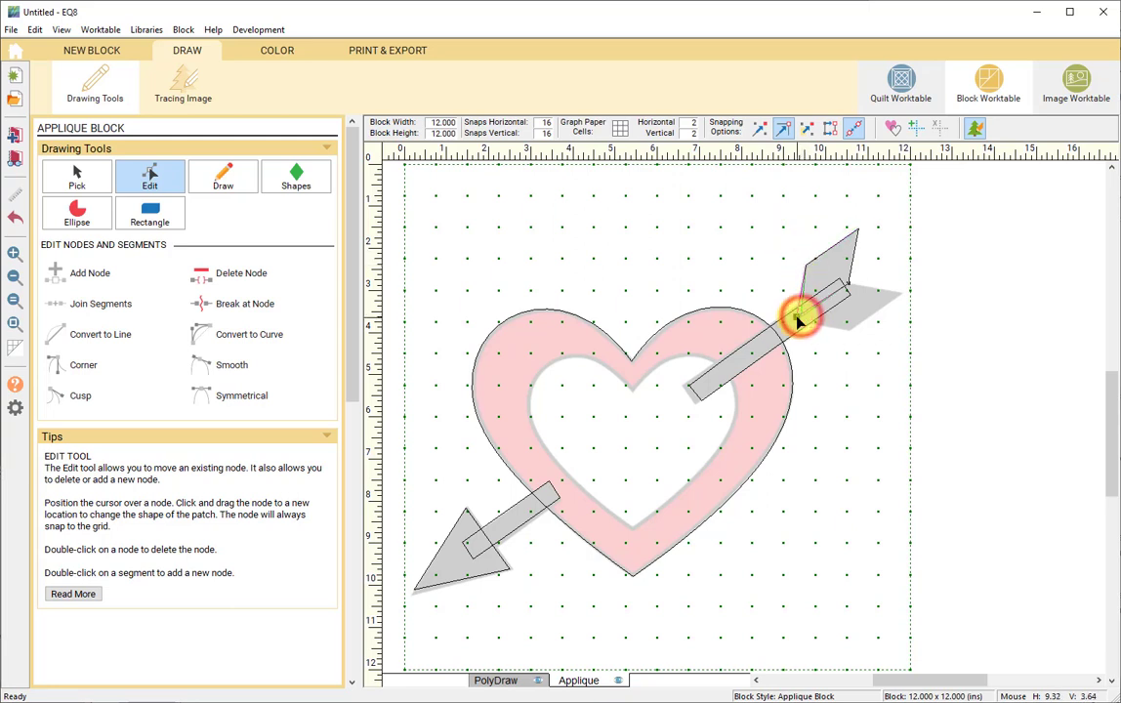
left_click(857, 230)
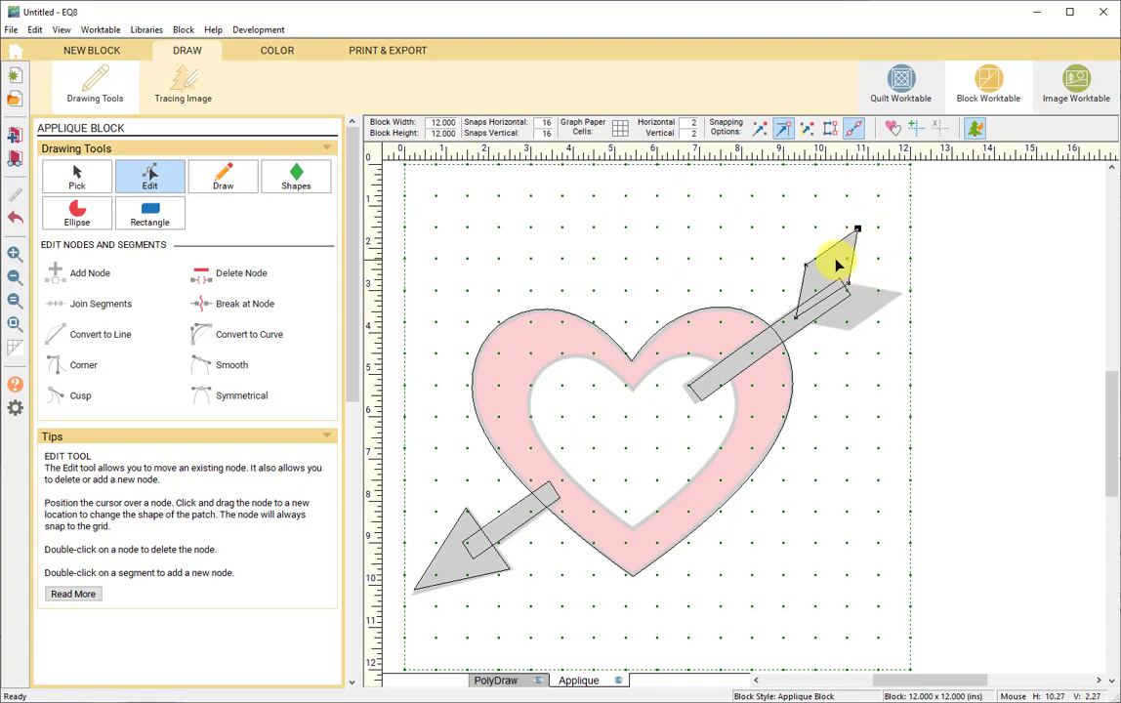
- Clone the upper feather patch, flip the copy left to right, rotate it 90 degrees and move it over the lower feather
left_click(65, 176)
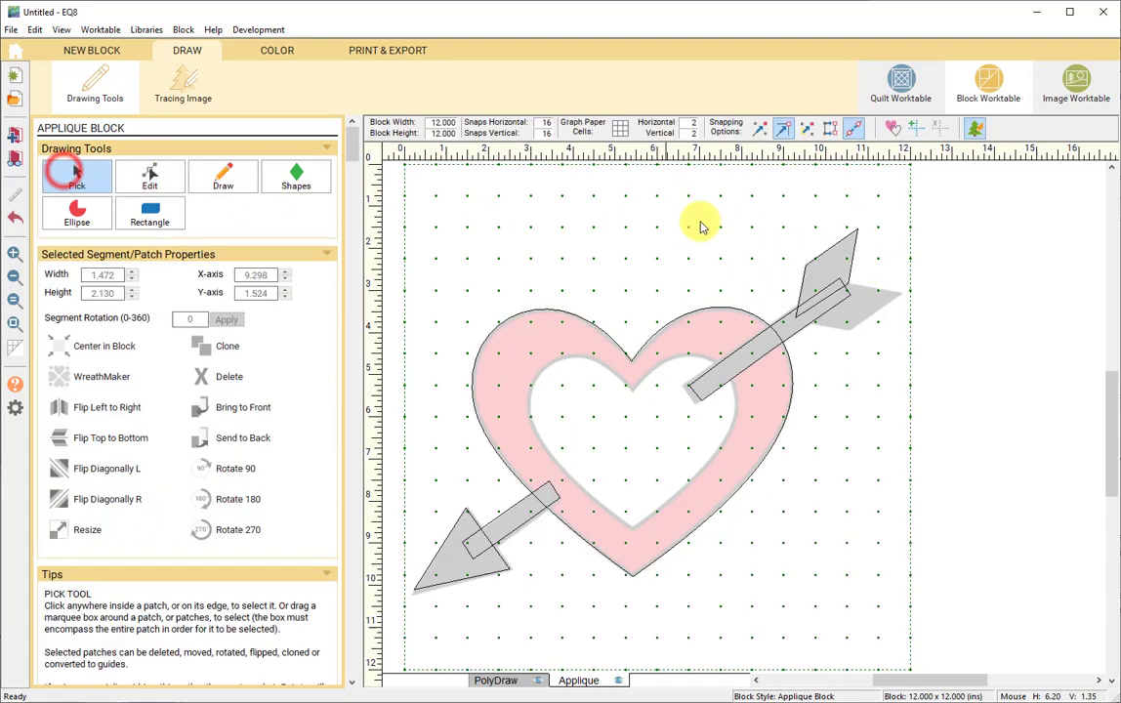
left_click(823, 255)
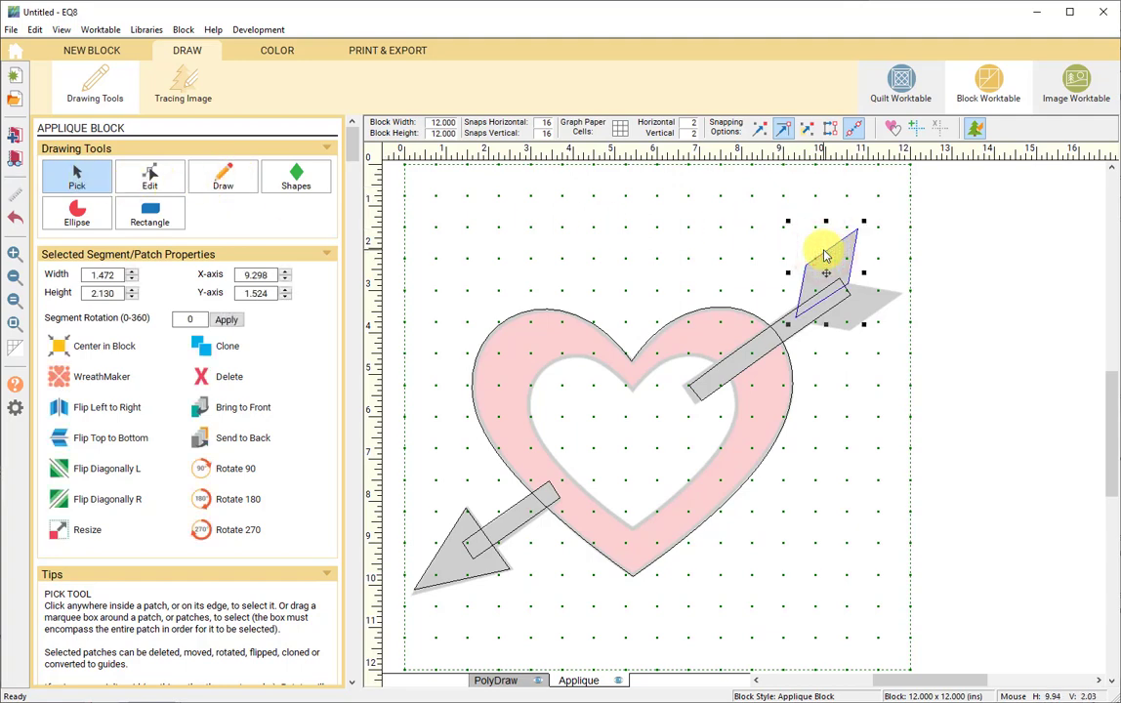
left_click(235, 351)
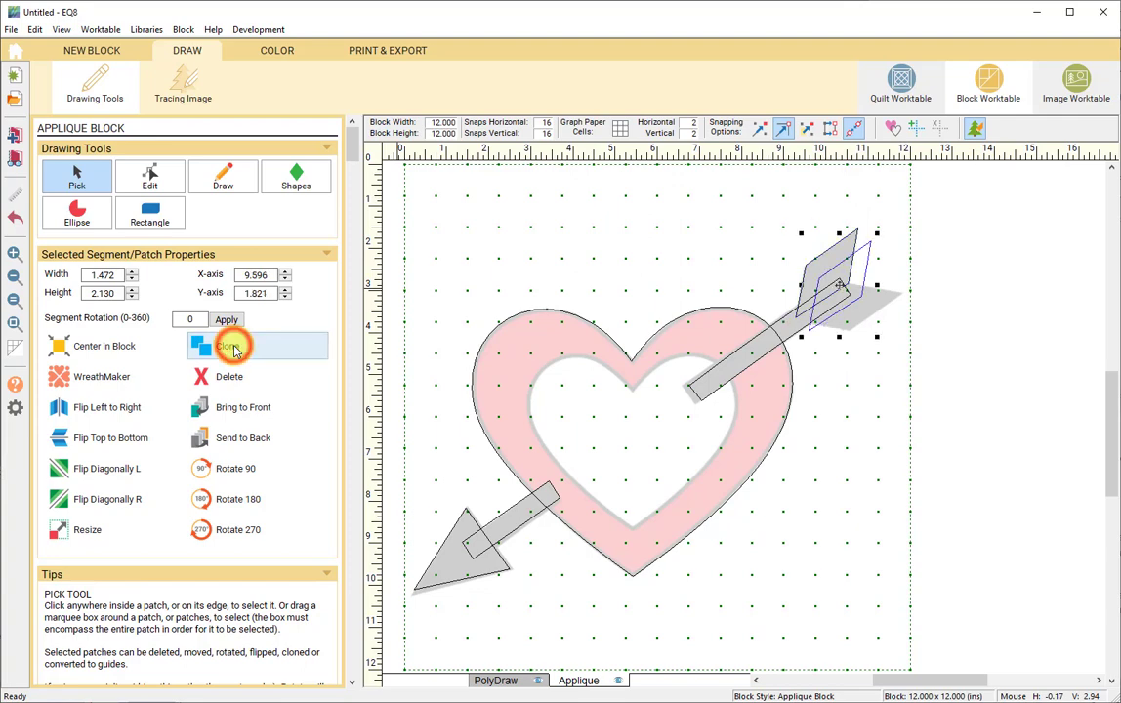
left_click(98, 409)
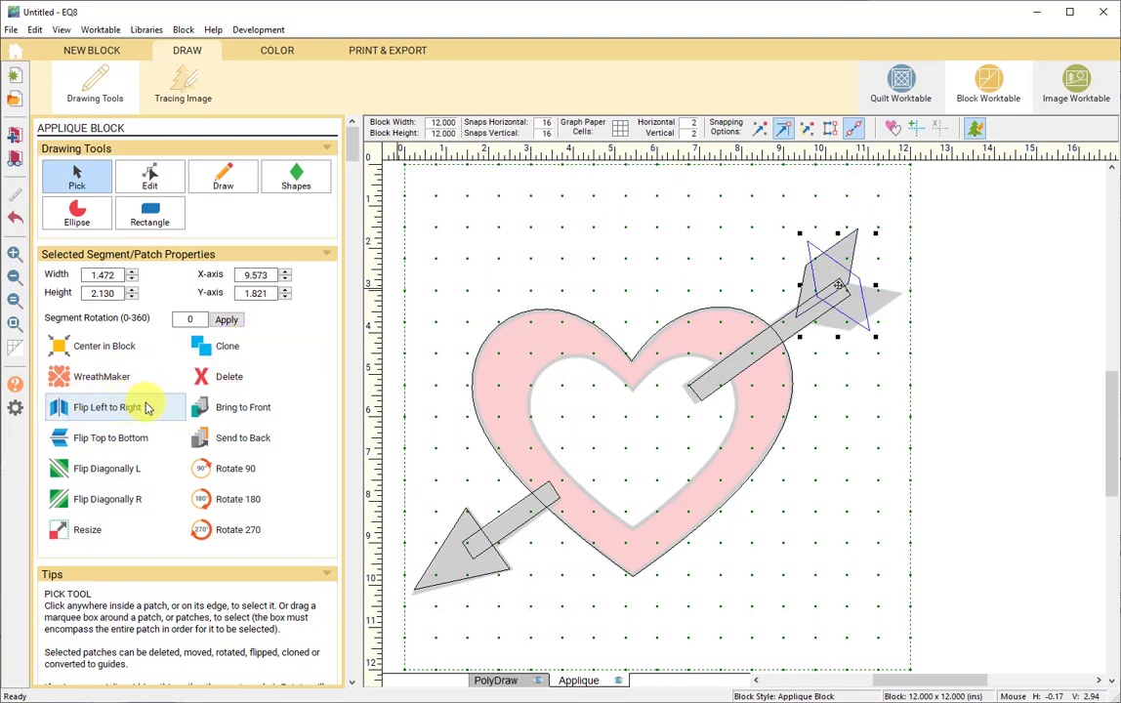
left_click(231, 468)
left_click_drag(838, 288, 860, 311)
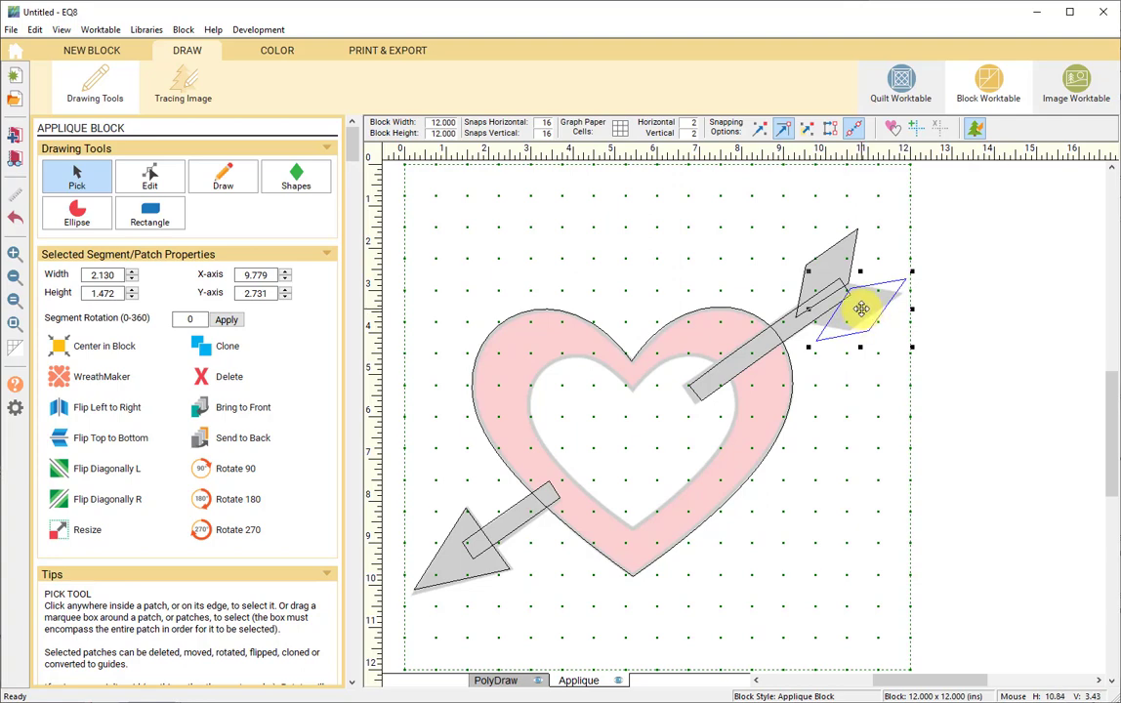
- Rotate the cloned feather patch slightly clockwise and shift it to line up with the traced lower feather
left_click(860, 309)
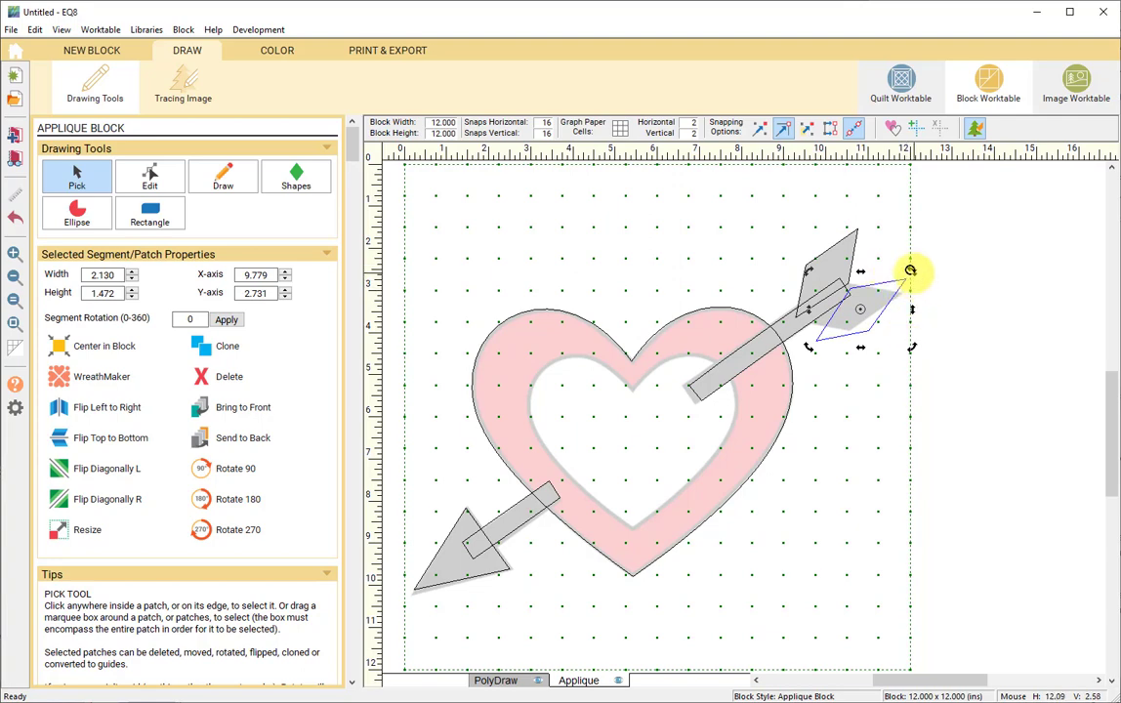
left_click_drag(910, 270, 918, 286)
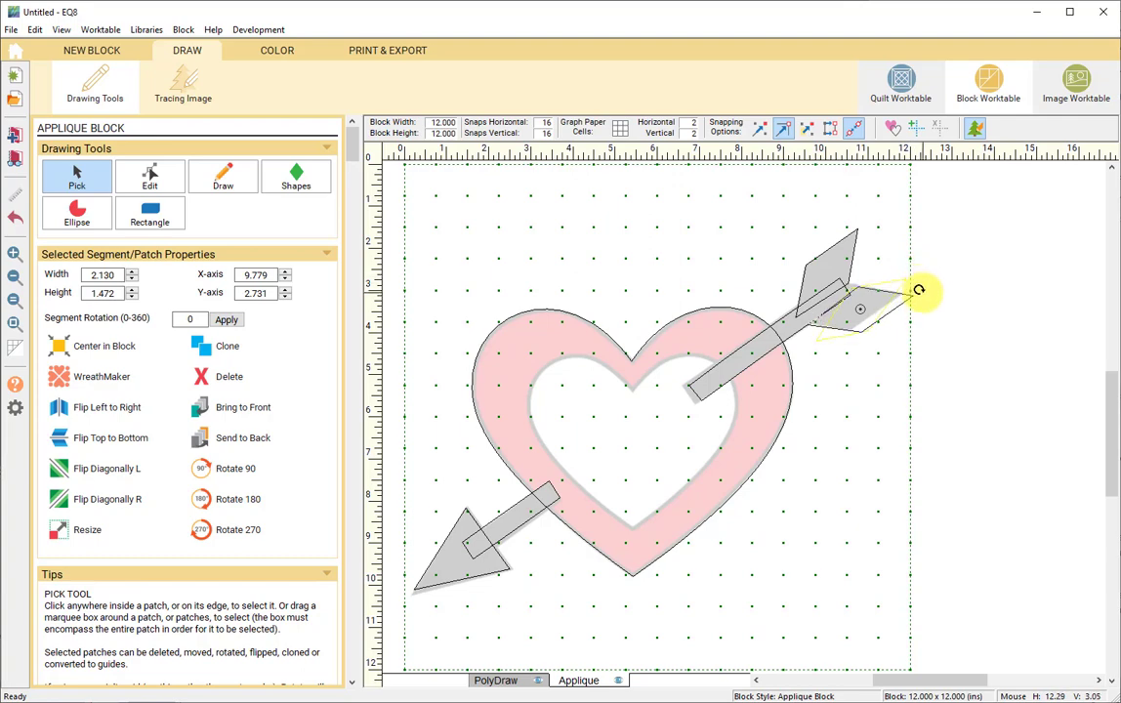
left_click_drag(867, 315, 854, 313)
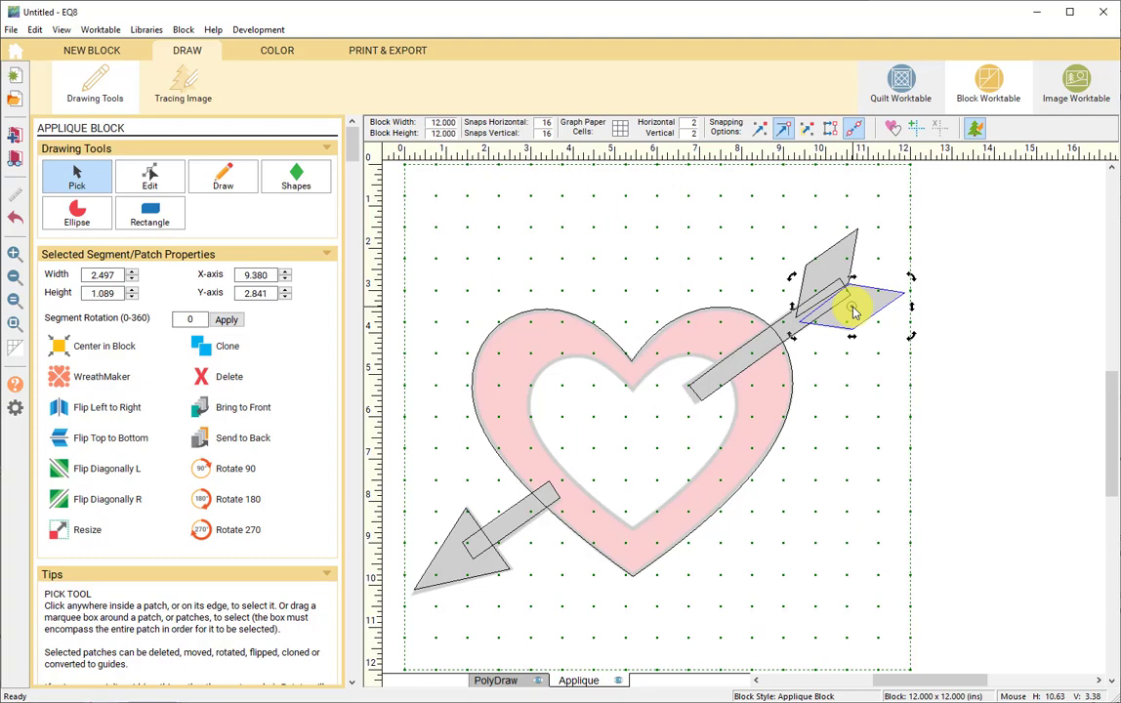
left_click(919, 222)
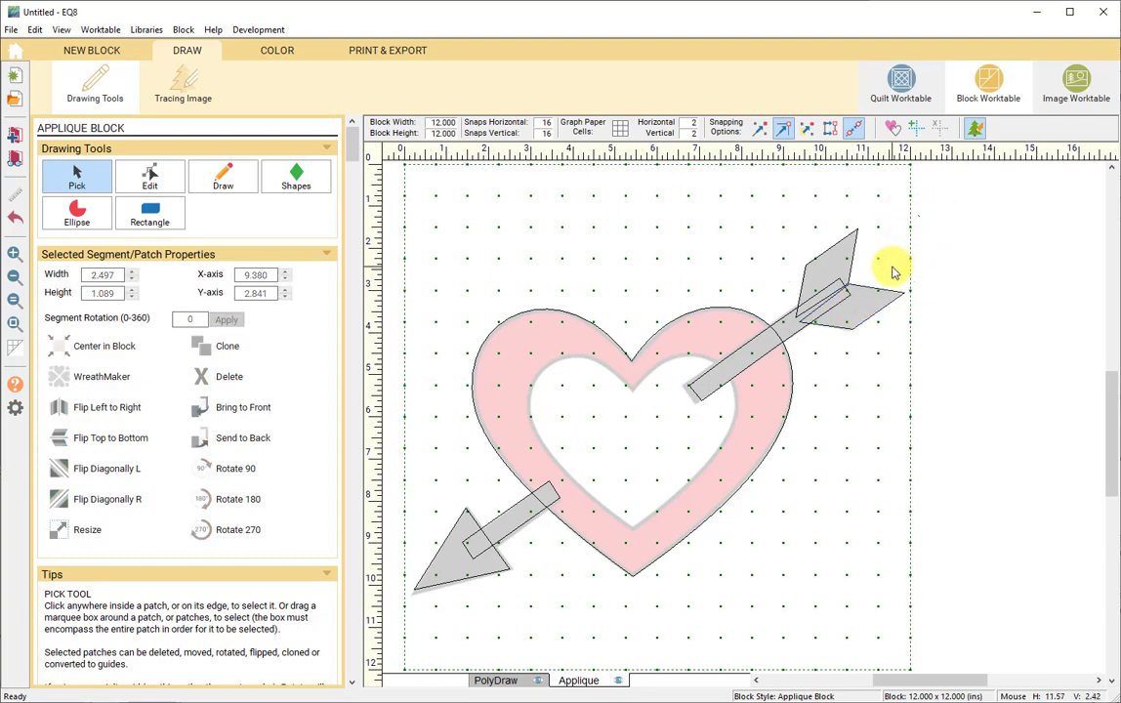
- Show the patch fill and bring the upper shaft patch in front of the two feathers
left_click(892, 131)
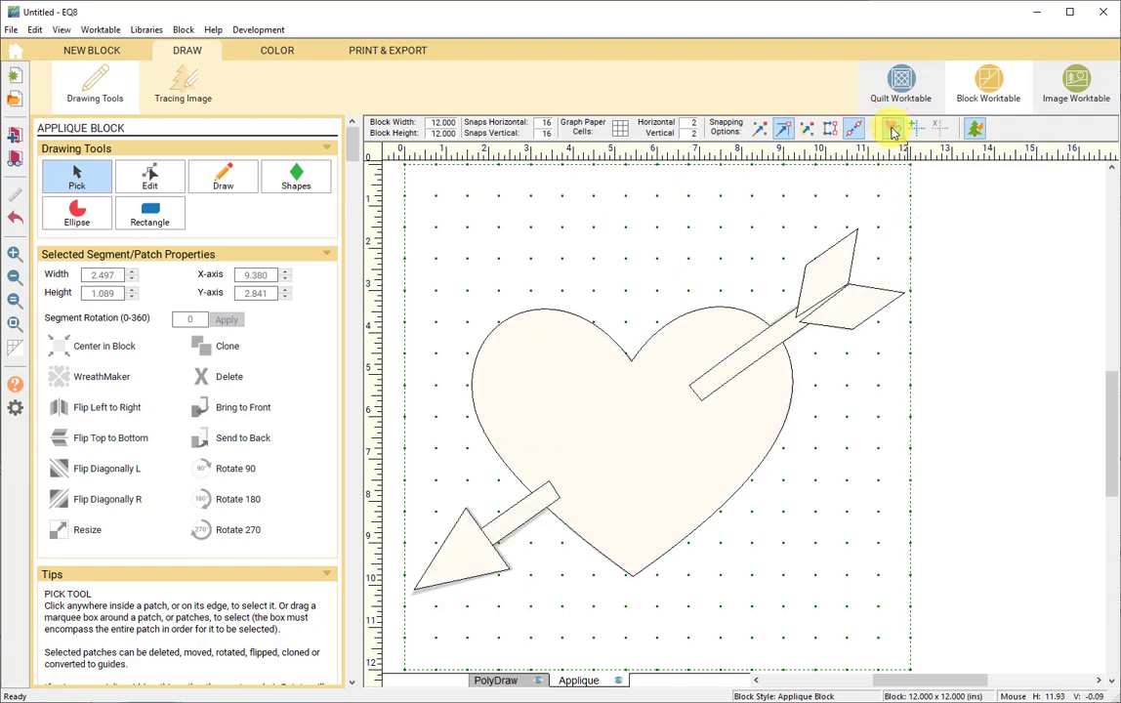
left_click(795, 330)
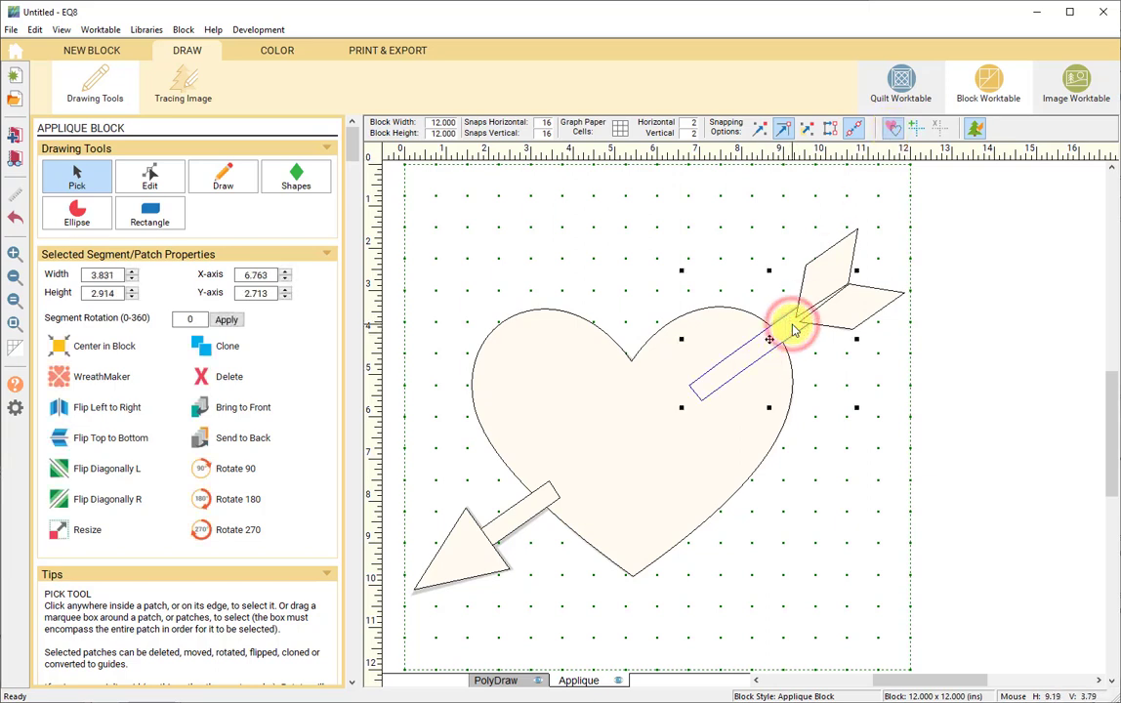
left_click(230, 411)
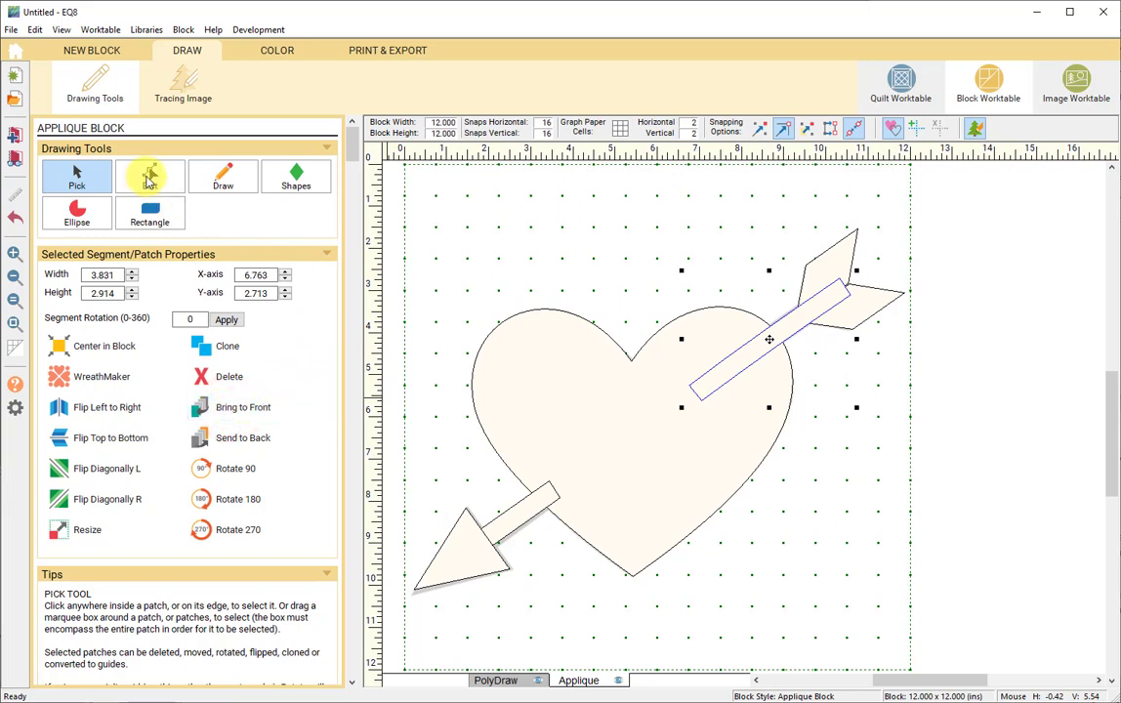
- Try shrinking the upper shaft patch from its corner and undo the resize
left_click(846, 277)
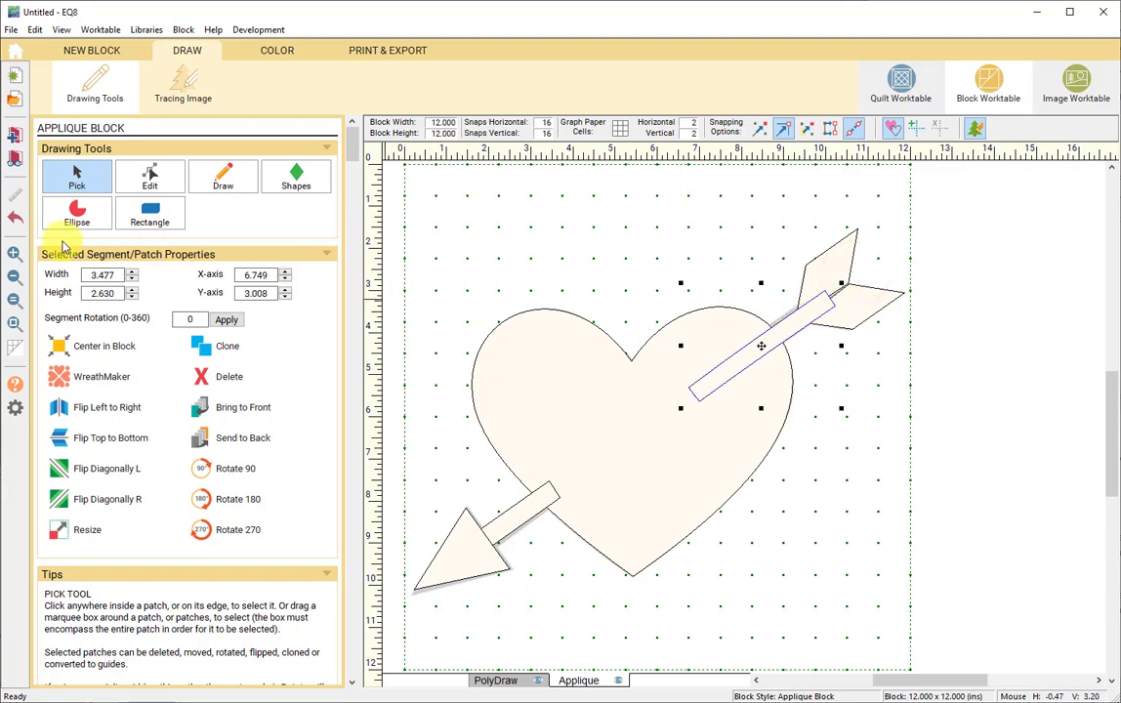
left_click(12, 217)
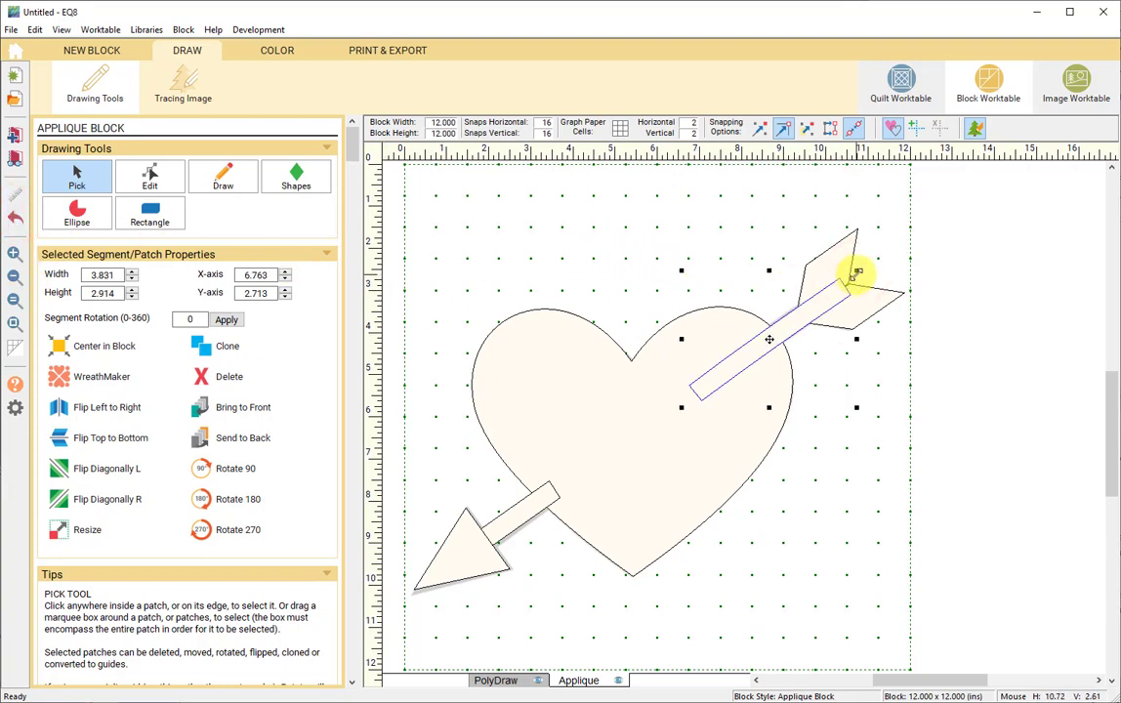
left_click(805, 443)
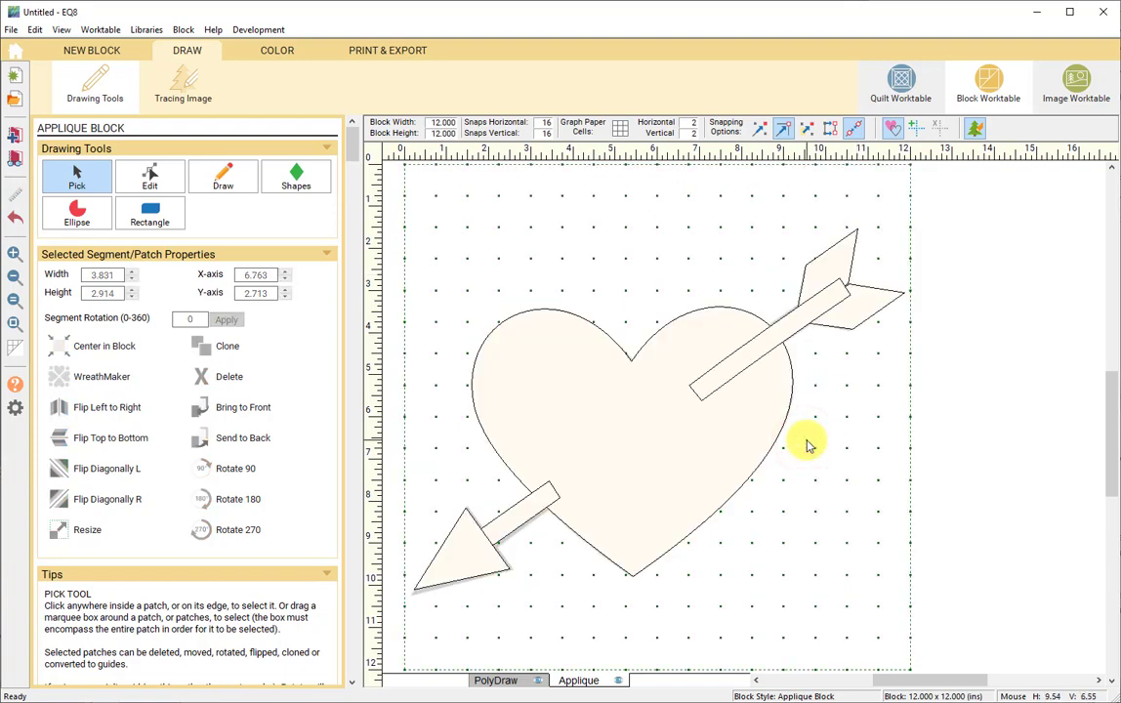
- Bring the heart patch in front of both arrow shaft patches
left_click(652, 380)
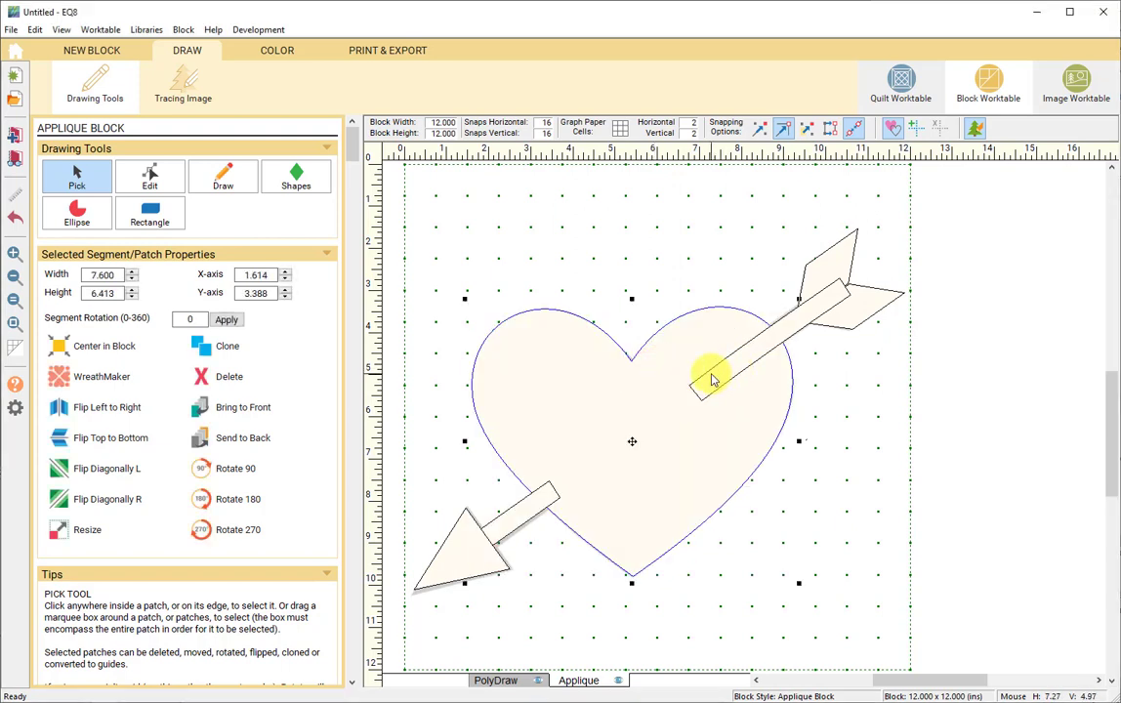
left_click(632, 265)
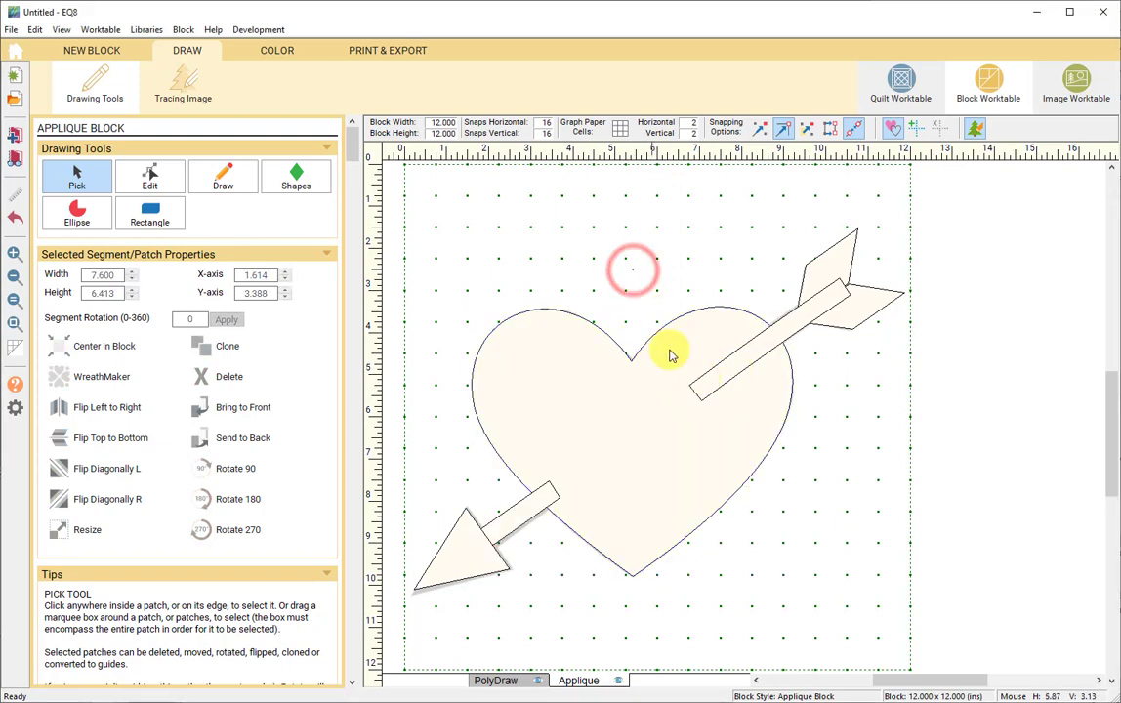
left_click(563, 380)
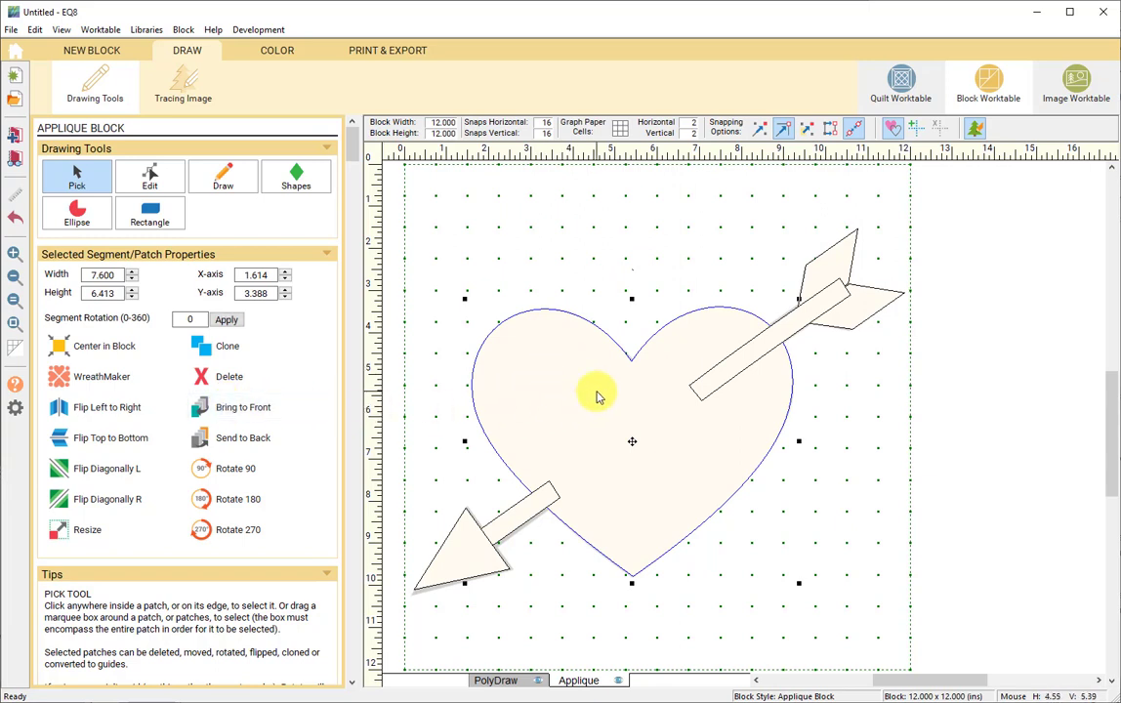
left_click(232, 410)
left_click(624, 236)
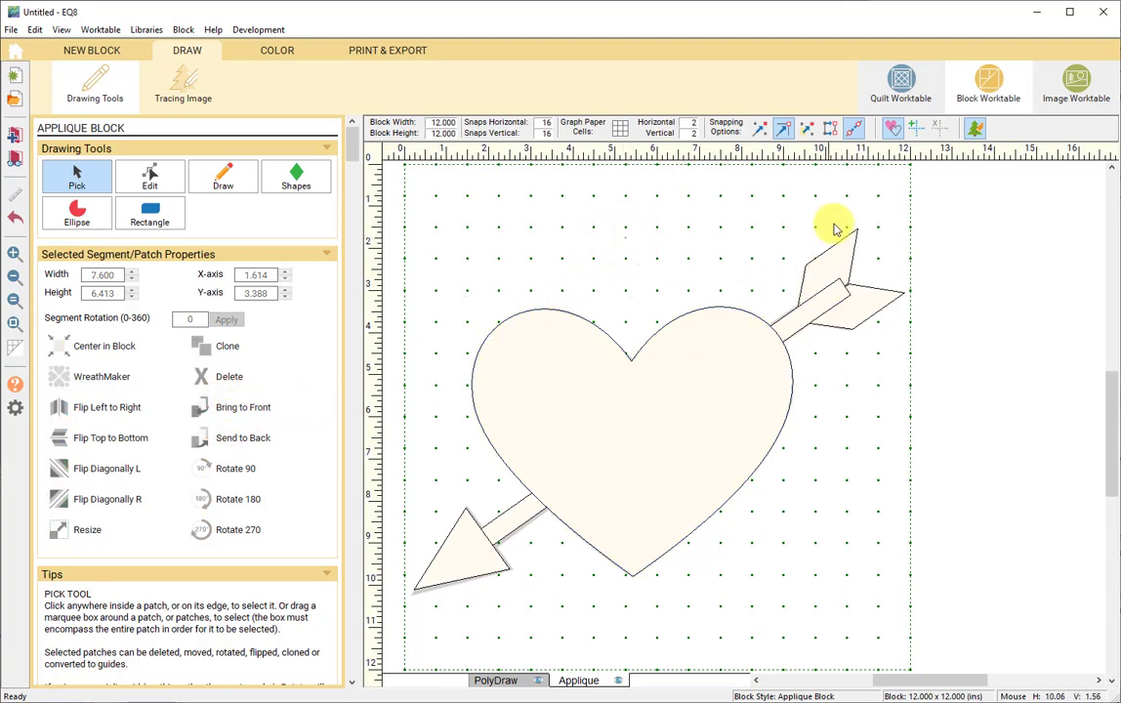
- Try bringing the lower shaft and arrowhead patches in front of the heart together, and undo that reordering
left_click_drag(805, 209, 891, 360)
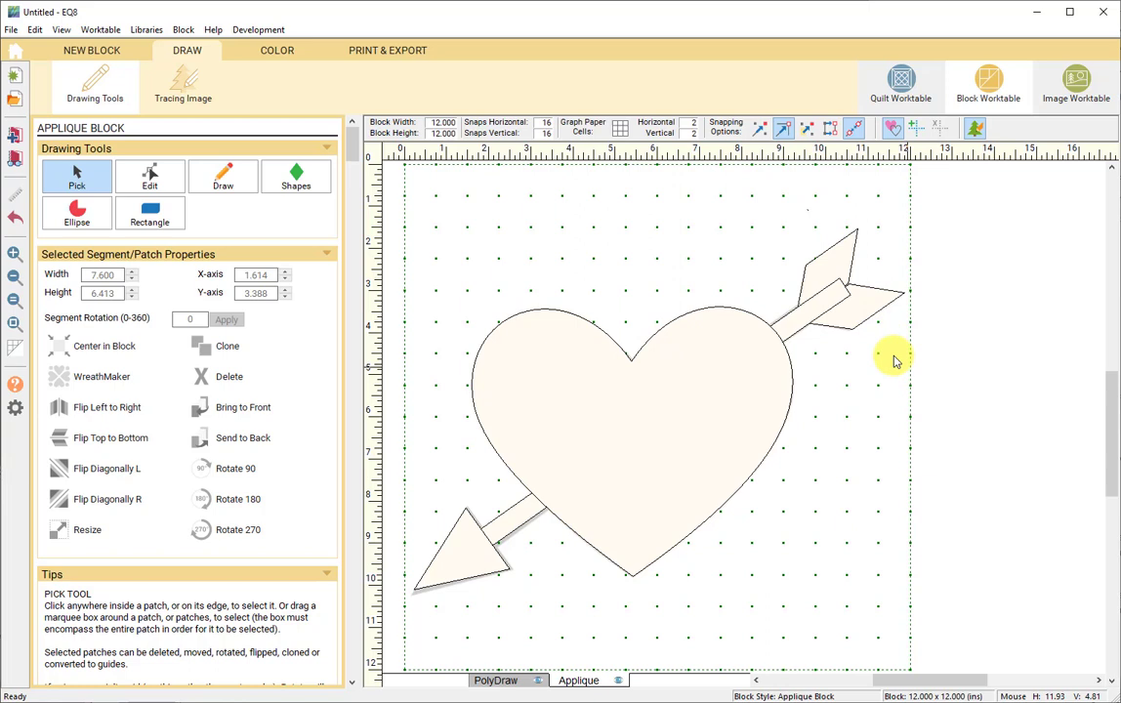
left_click(796, 322)
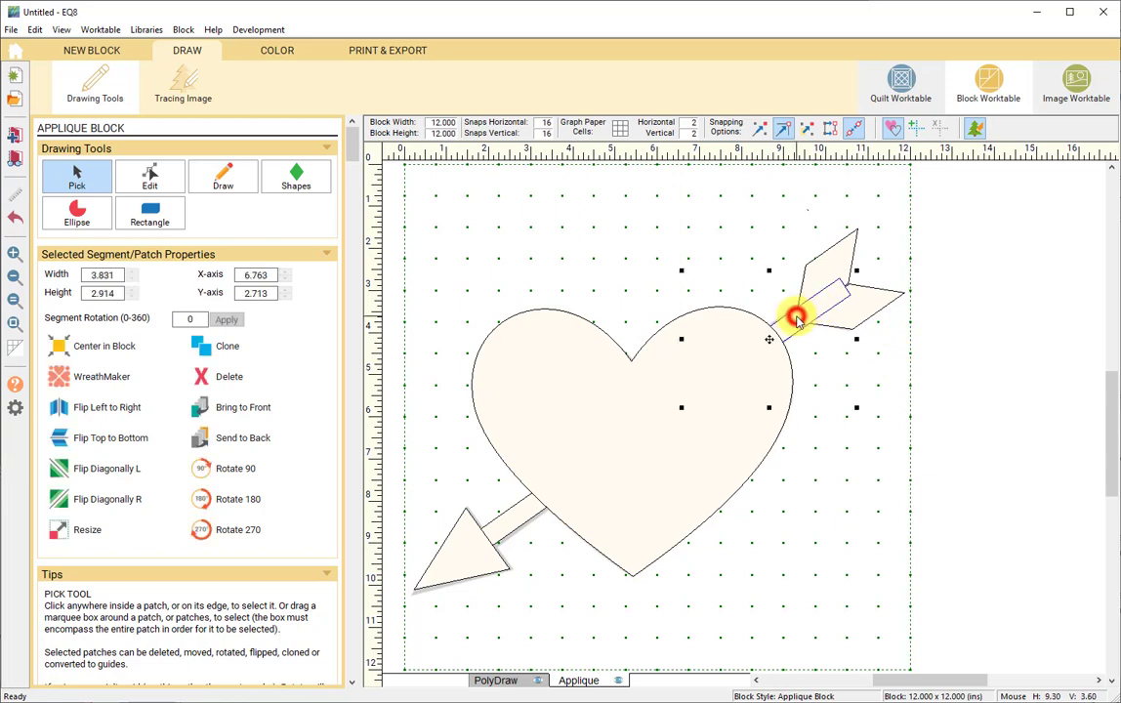
left_click(509, 525)
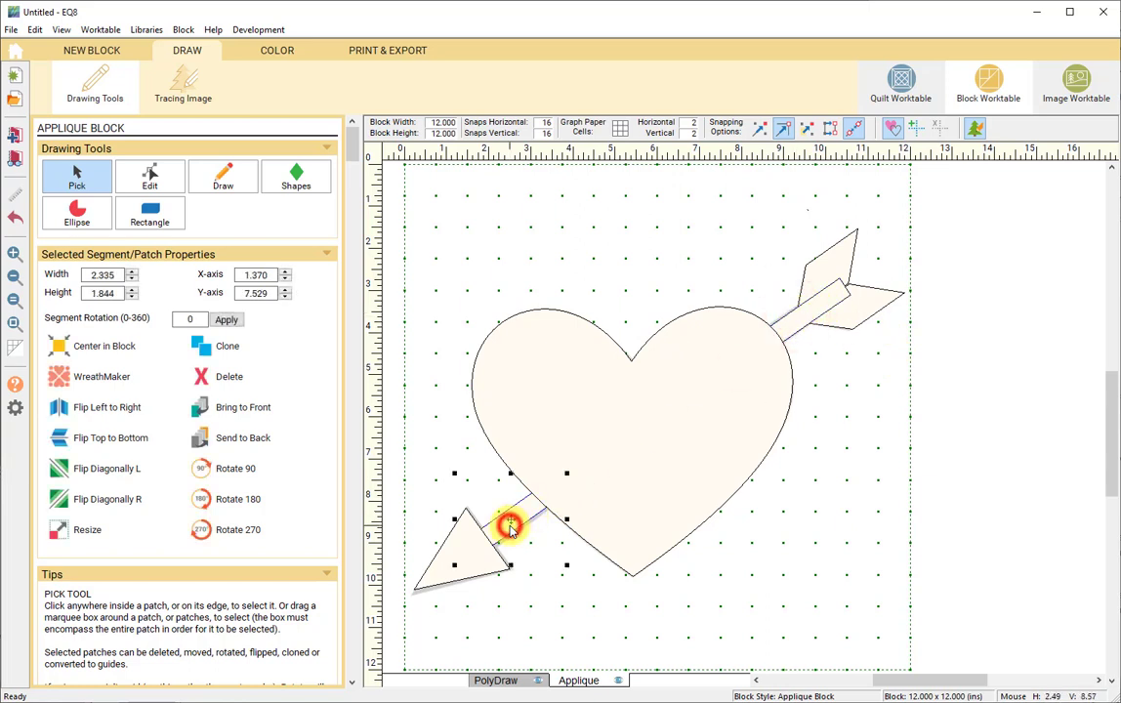
left_click(440, 568, "shift")
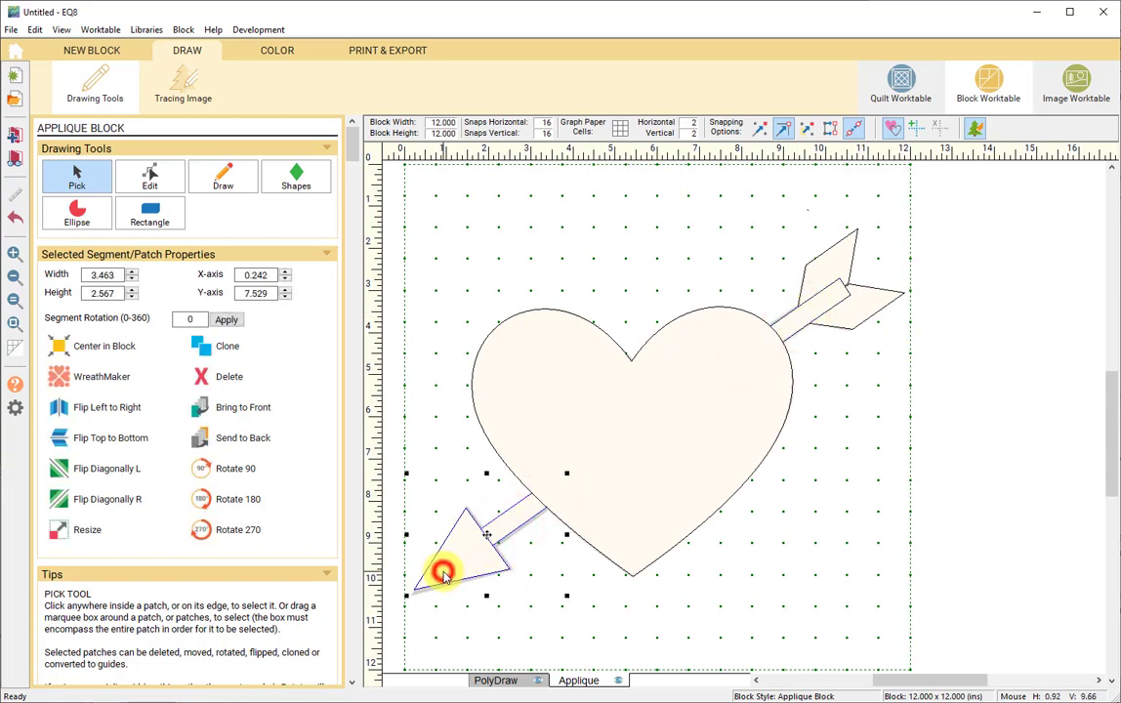
left_click(234, 407)
left_click(809, 586)
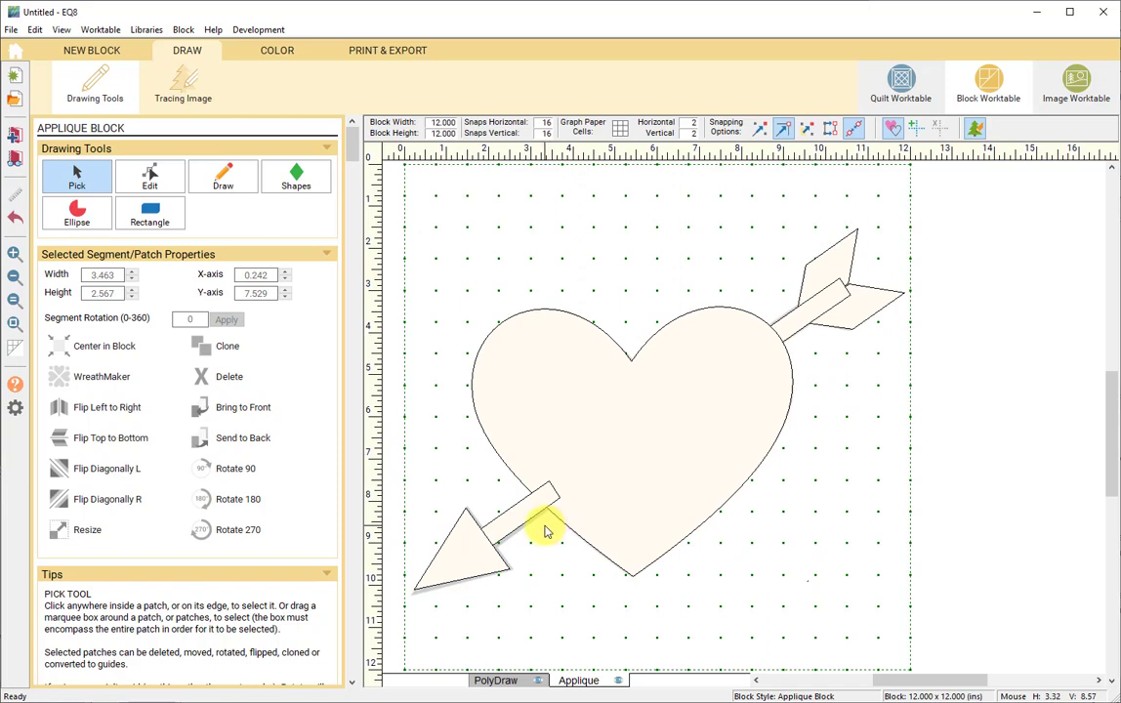
left_click(13, 217)
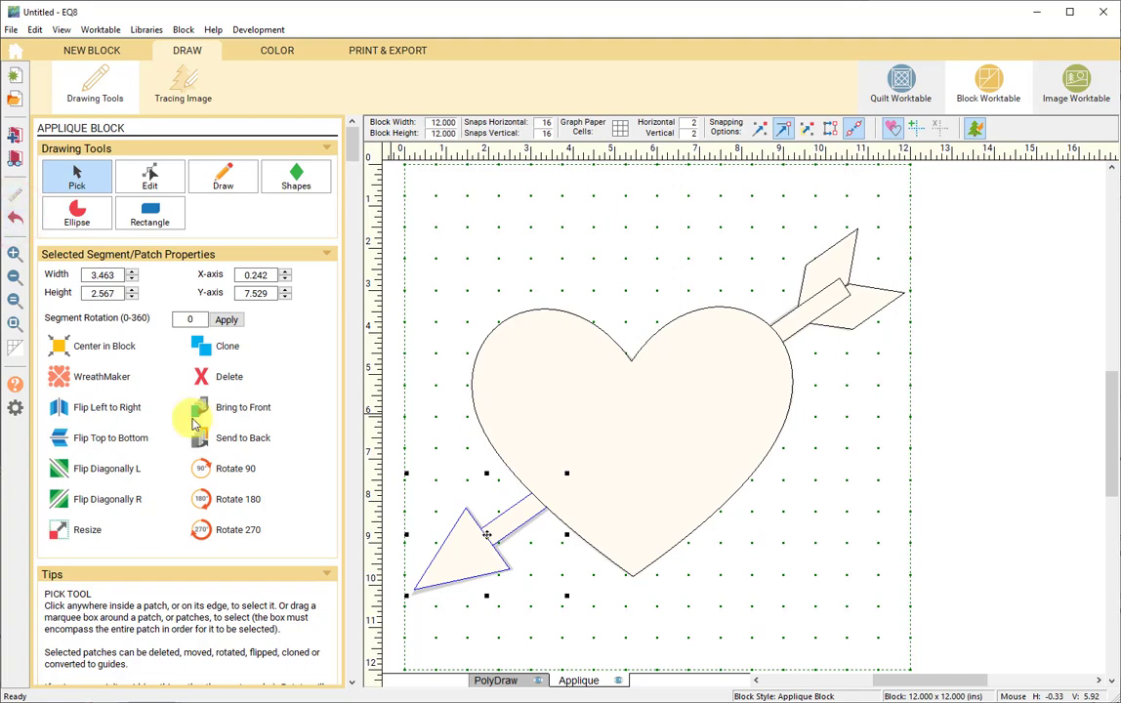
left_click(617, 623)
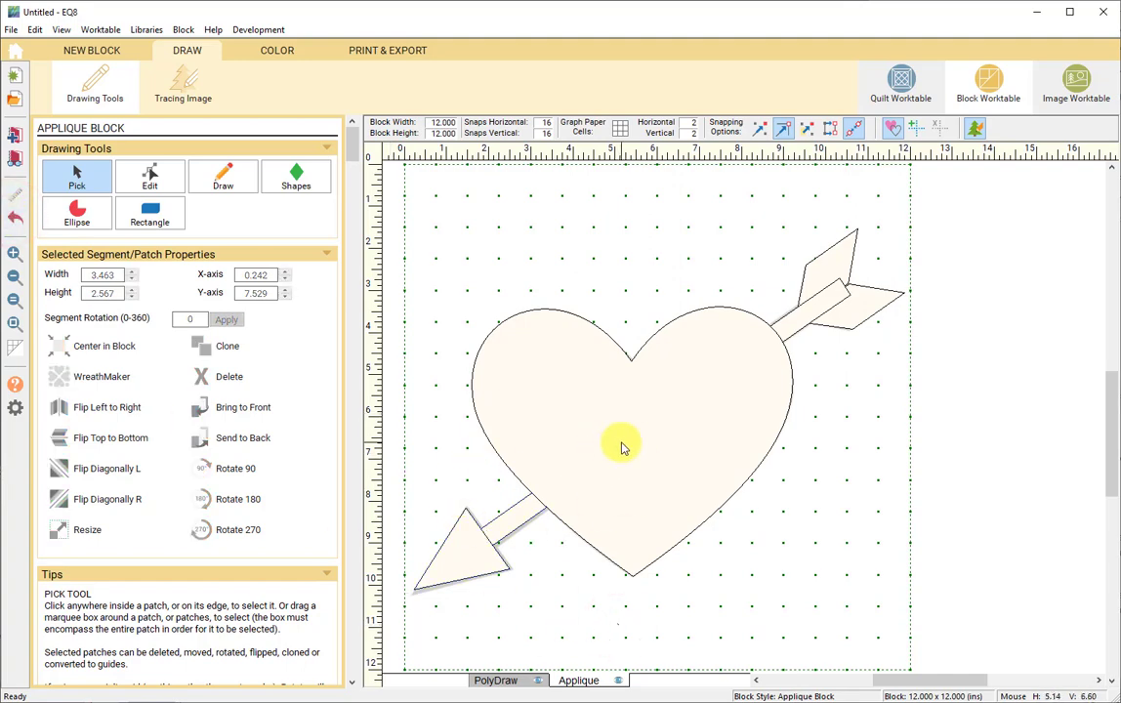
- Paint the heart patch with a solid deep red color
left_click(275, 51)
left_click(139, 360)
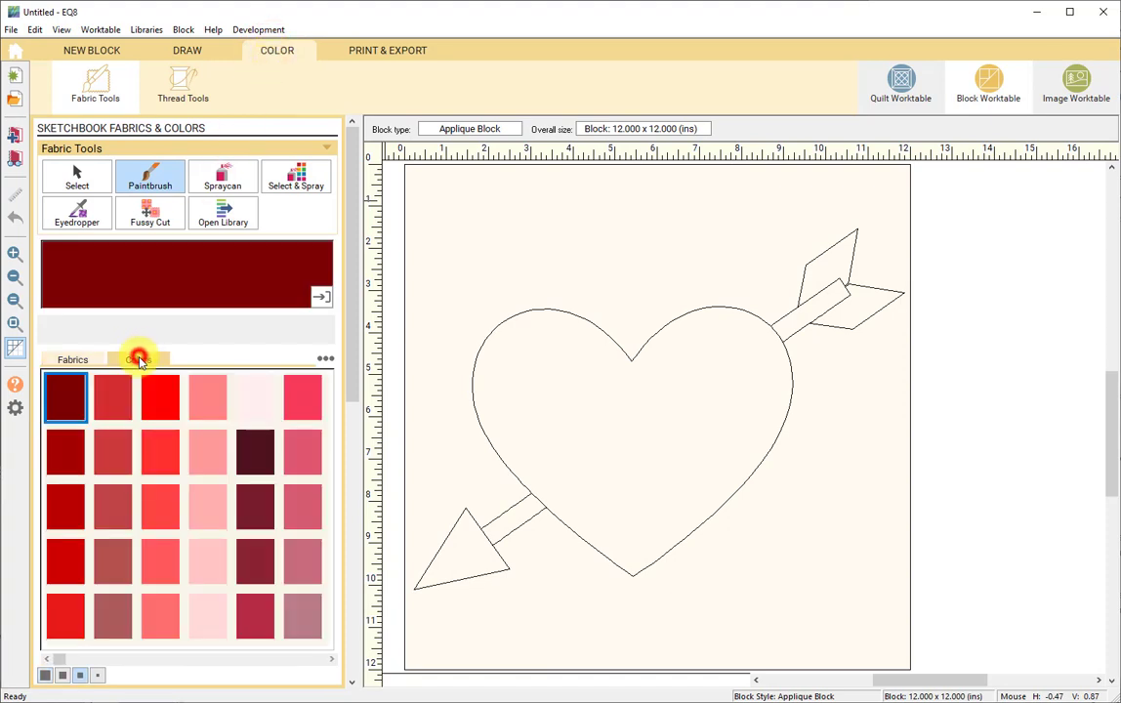
left_click(58, 506)
left_click(605, 445)
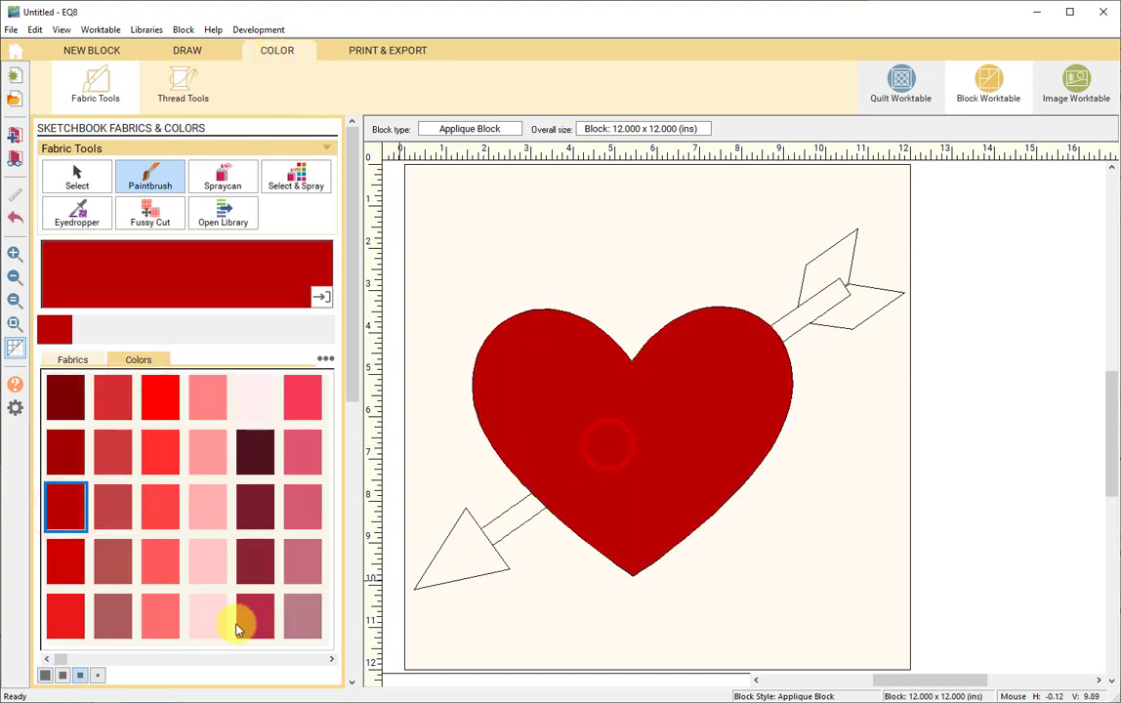
- Paint both arrow shaft patches with a medium brown solid color
left_click(269, 661)
left_click(269, 661)
left_click(268, 661)
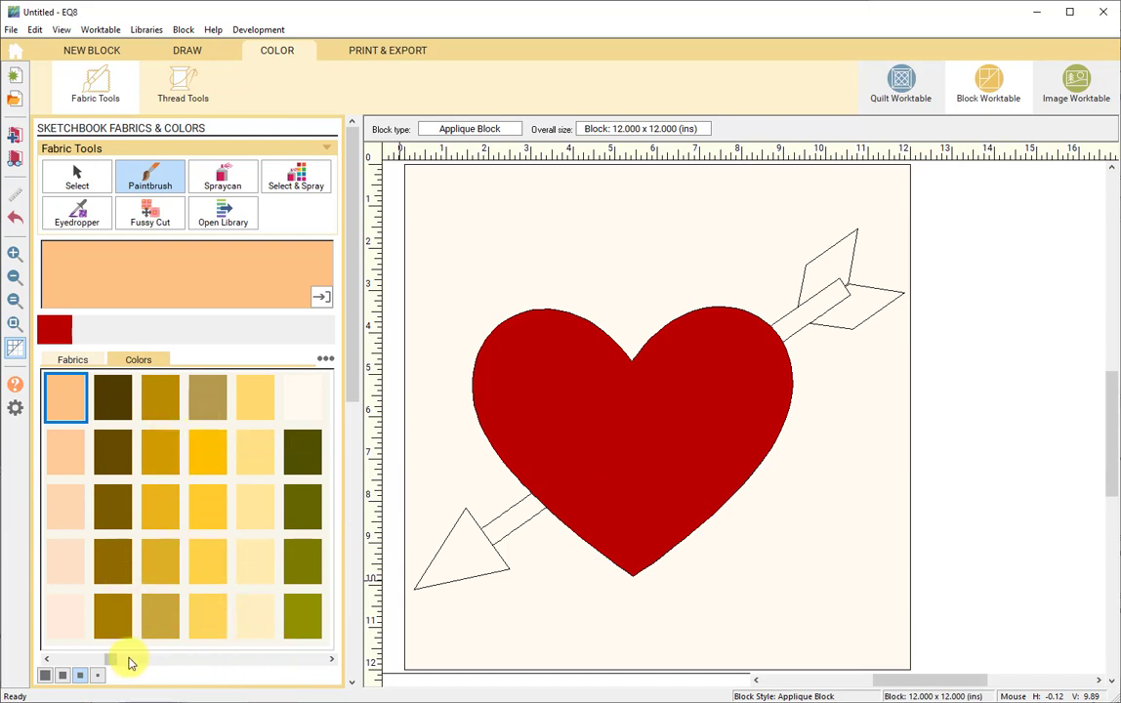
left_click_drag(111, 660, 288, 663)
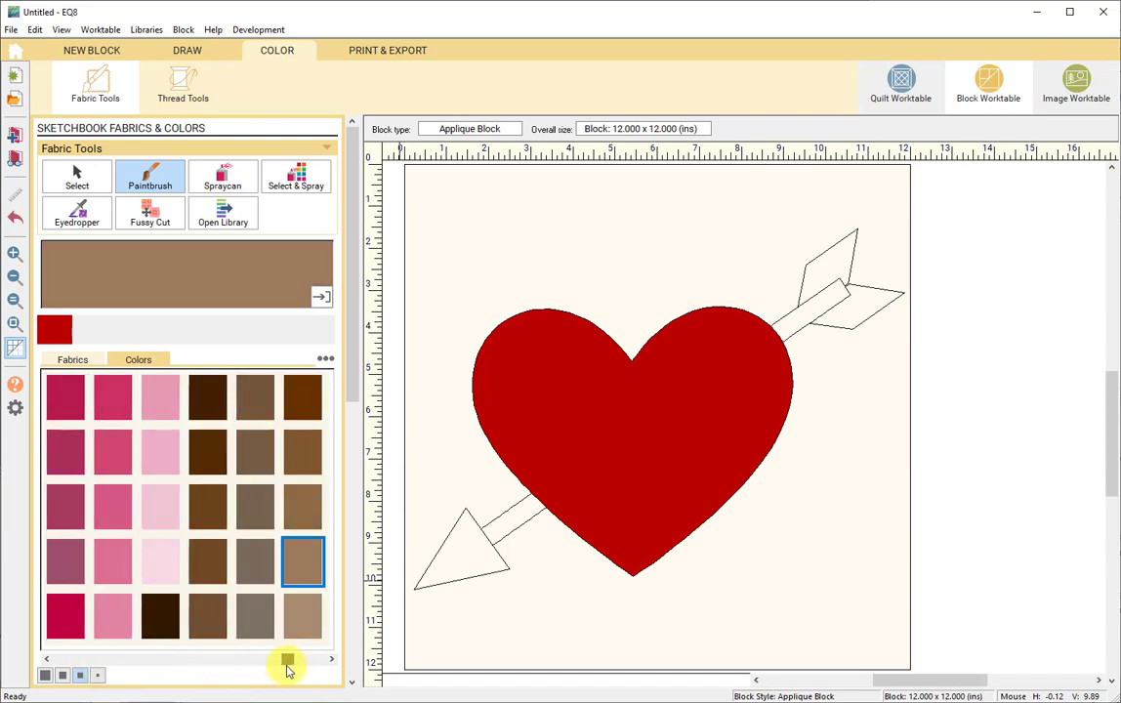
left_click(304, 503)
left_click(507, 517)
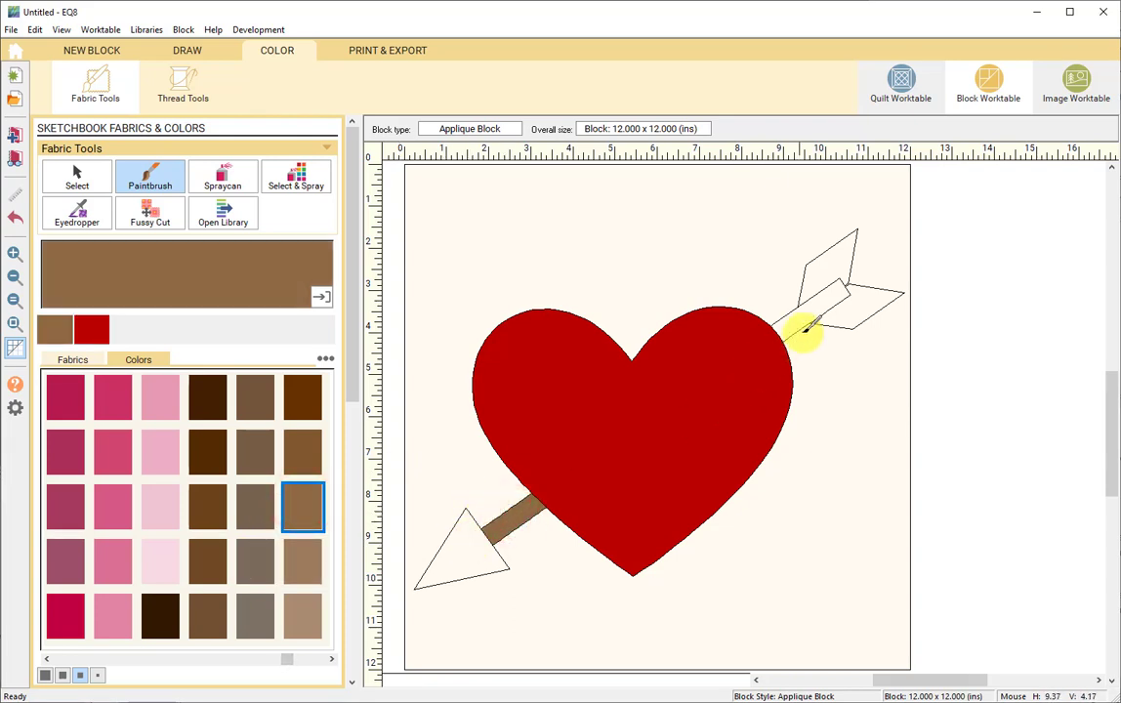
left_click(806, 332)
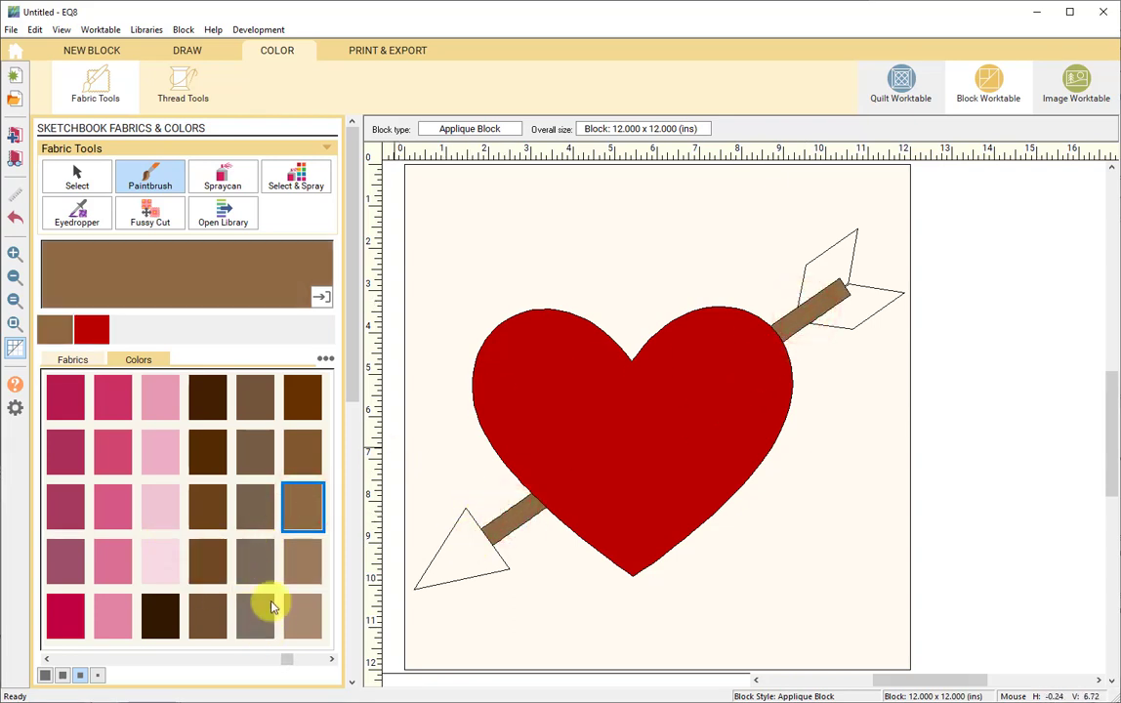
- Paint the arrowhead patch with a gray-brown solid color, ending on the lightest swatch of that group
left_click(258, 557)
left_click(488, 538)
left_click(255, 616)
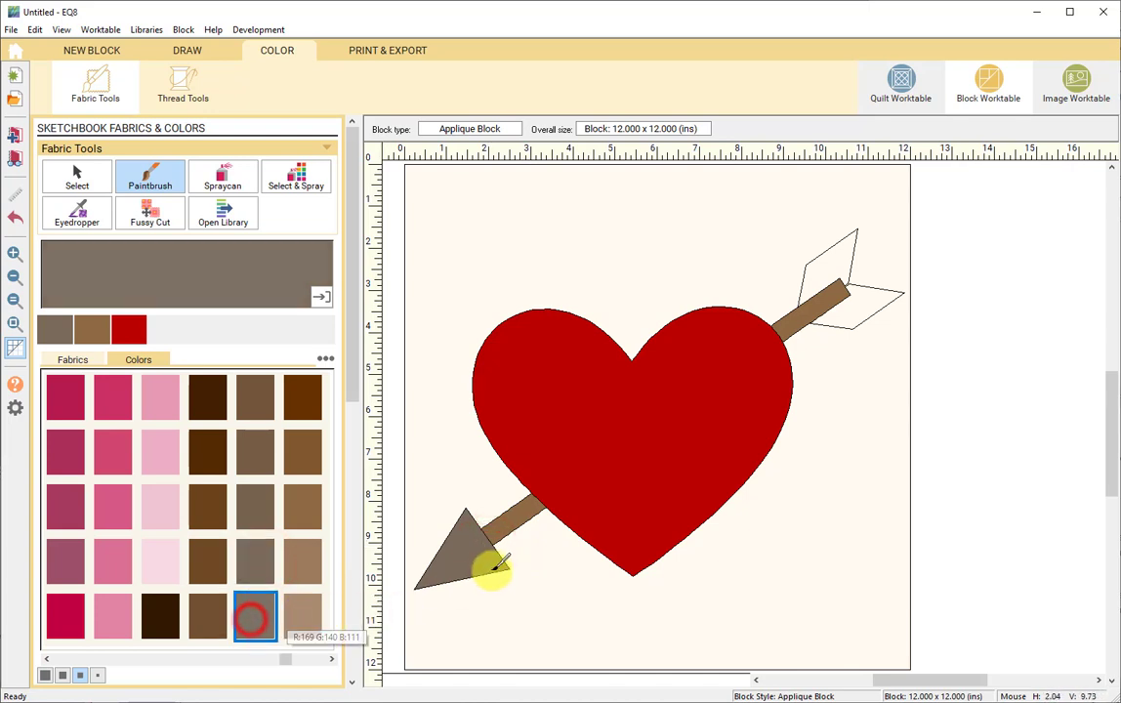
left_click(497, 564)
- Paint both feather patches with a dark green solid color
left_click_drag(280, 662, 138, 656)
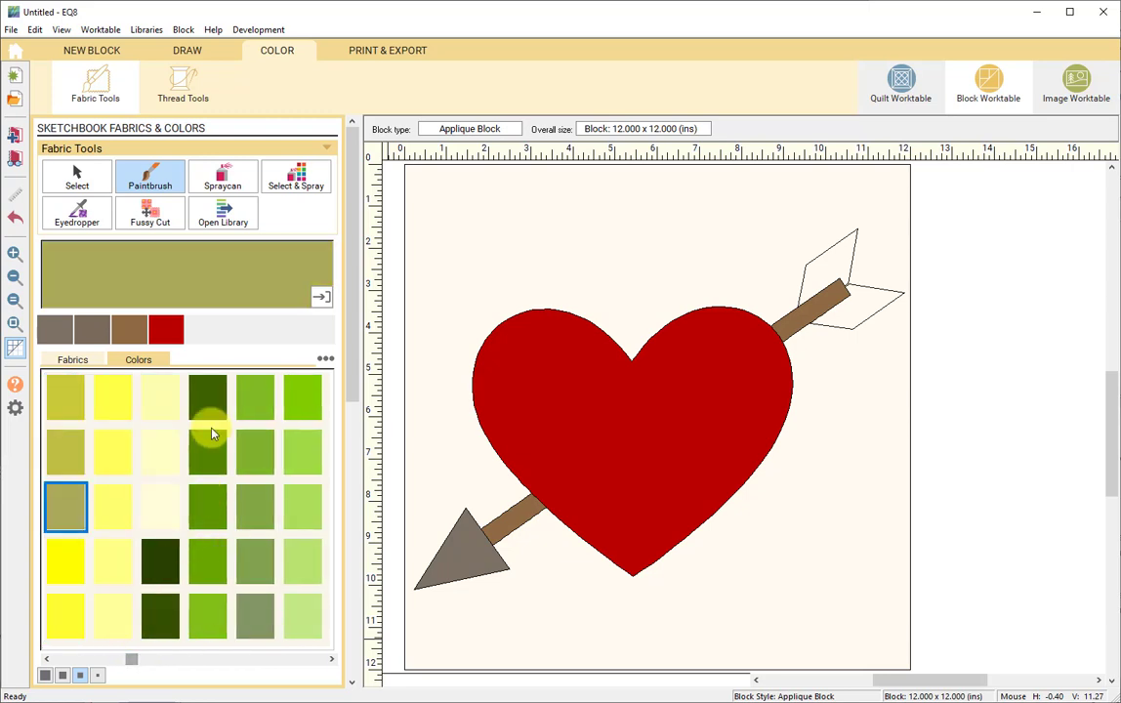
left_click(207, 396)
left_click(818, 262)
left_click(848, 306)
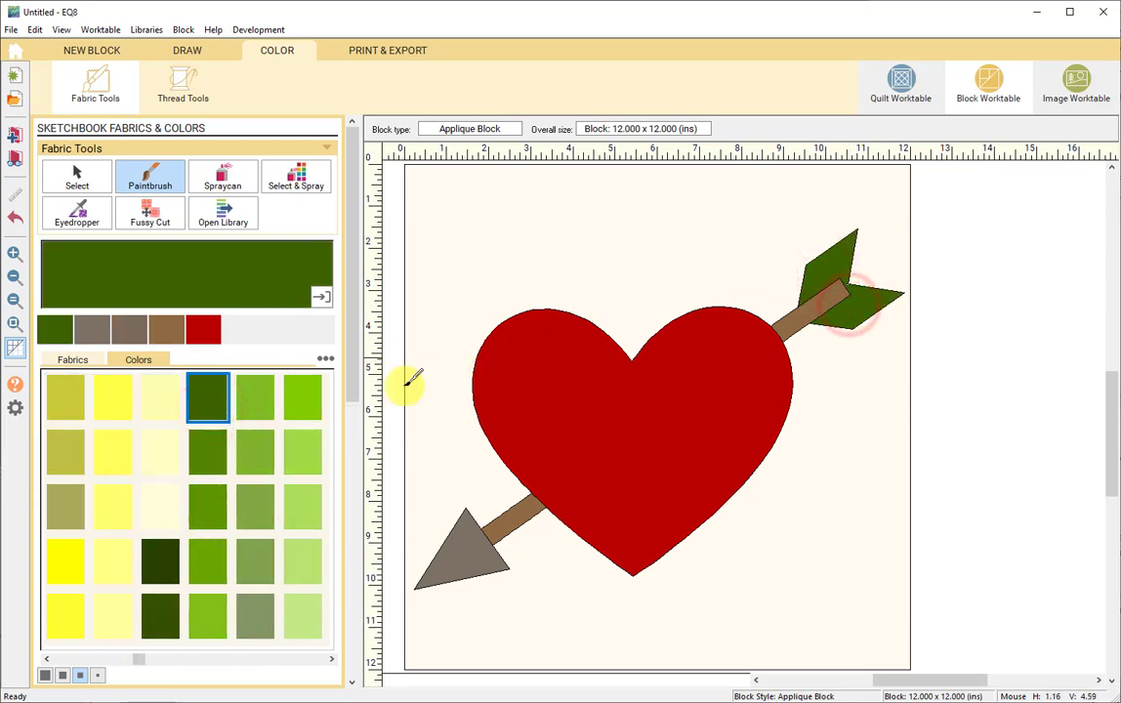
- Paint the block background with a light blue solid color
left_click_drag(138, 658, 215, 667)
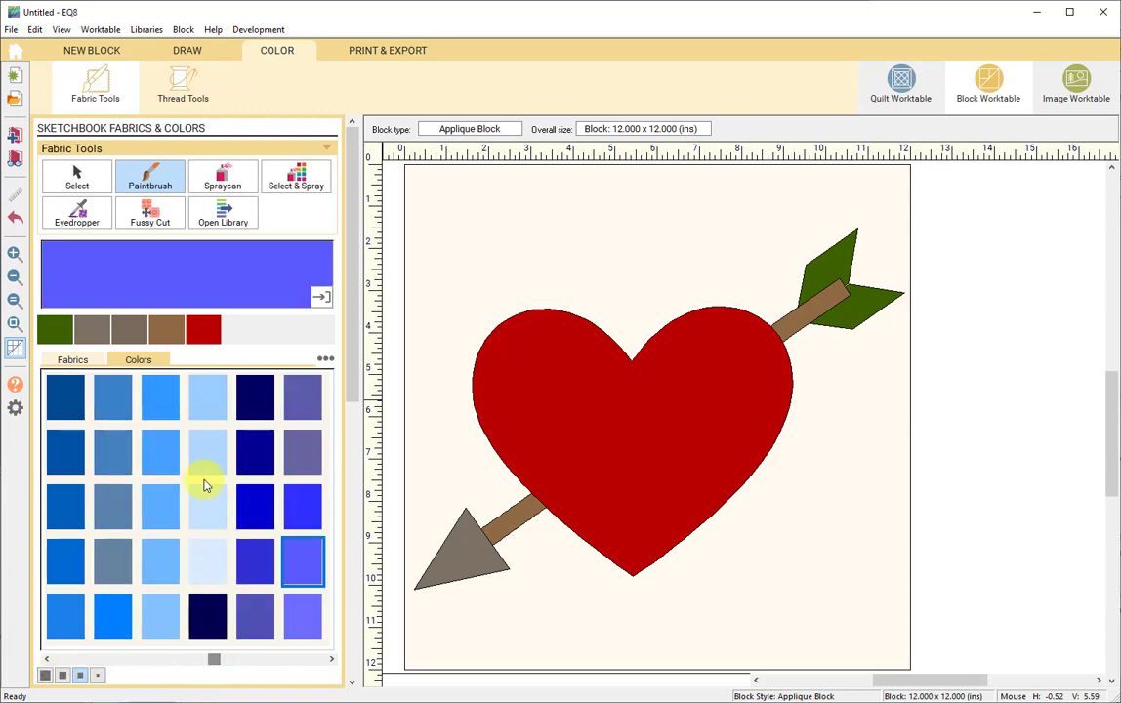
left_click(207, 395)
left_click(537, 239)
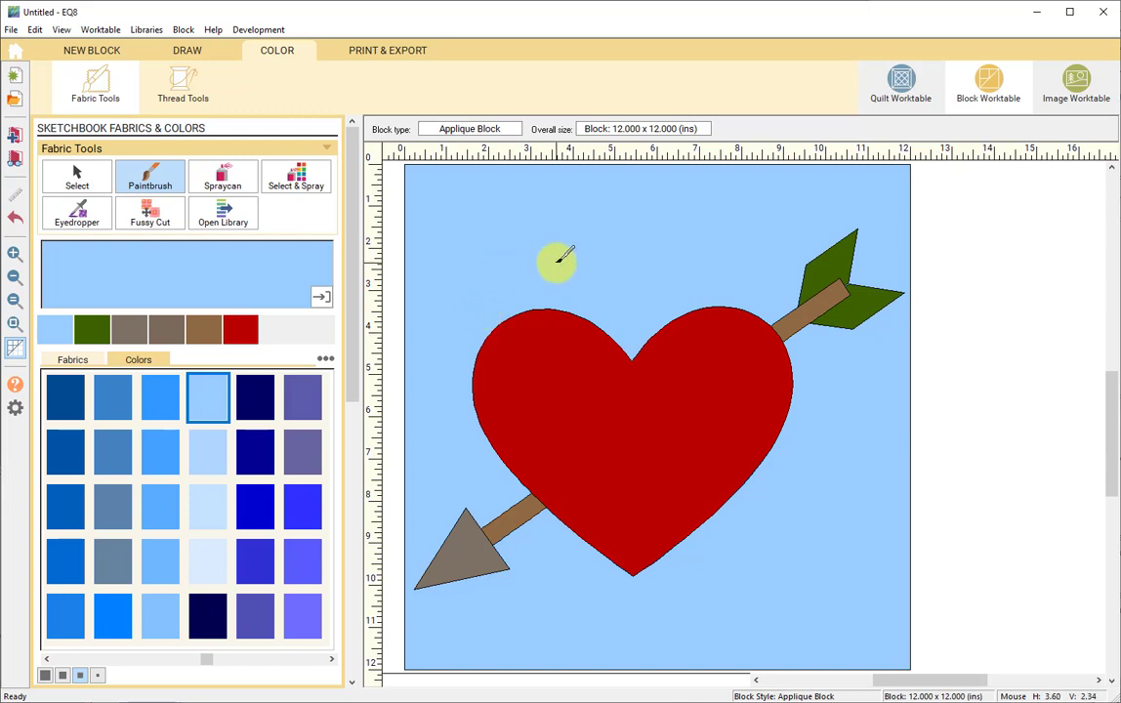
- Return to drawing and inspect the heart outline's nodes and curve handles with the Edit tool
left_click(187, 50)
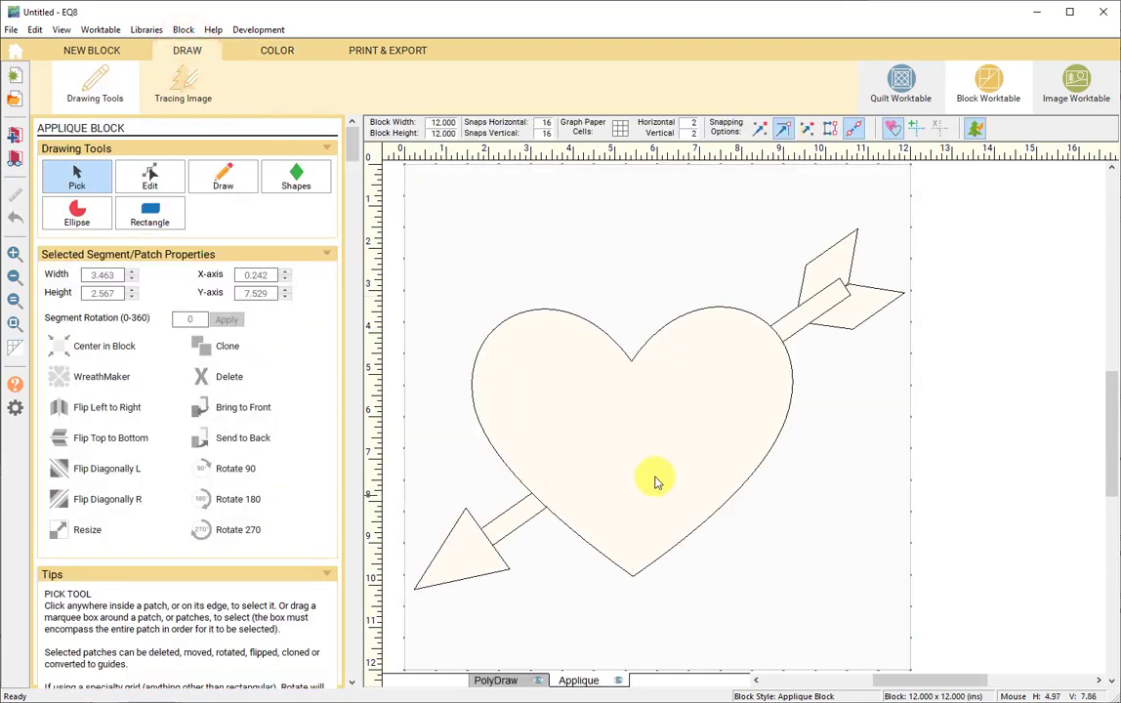
left_click(148, 168)
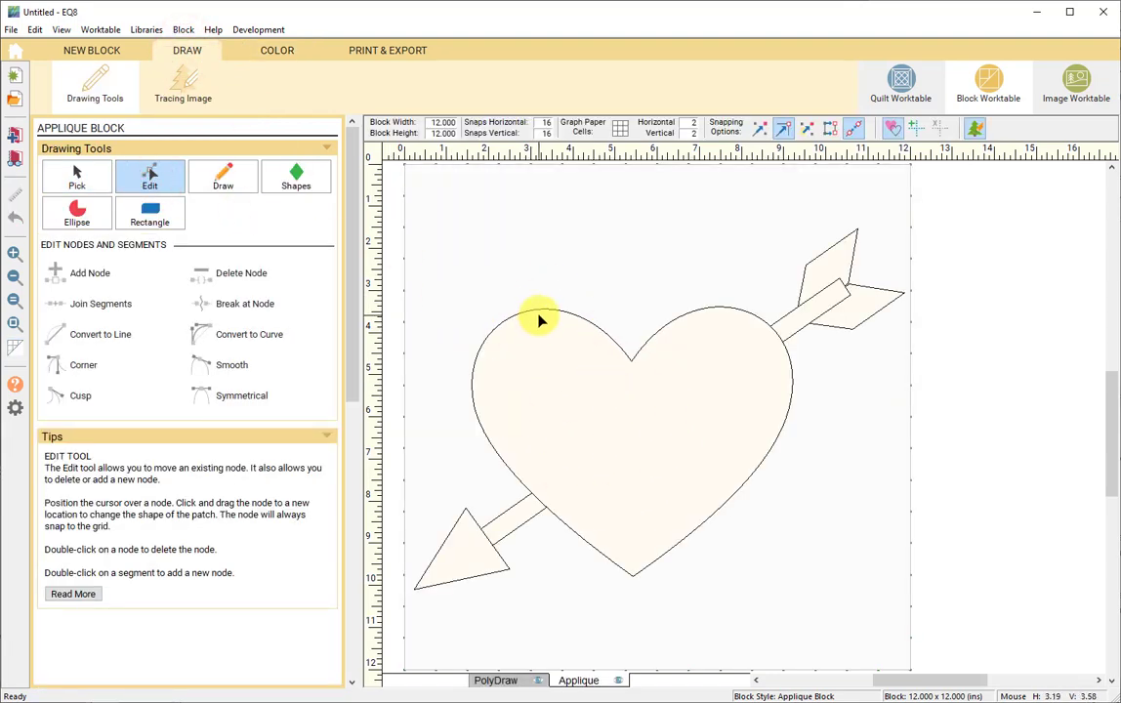
left_click(541, 310)
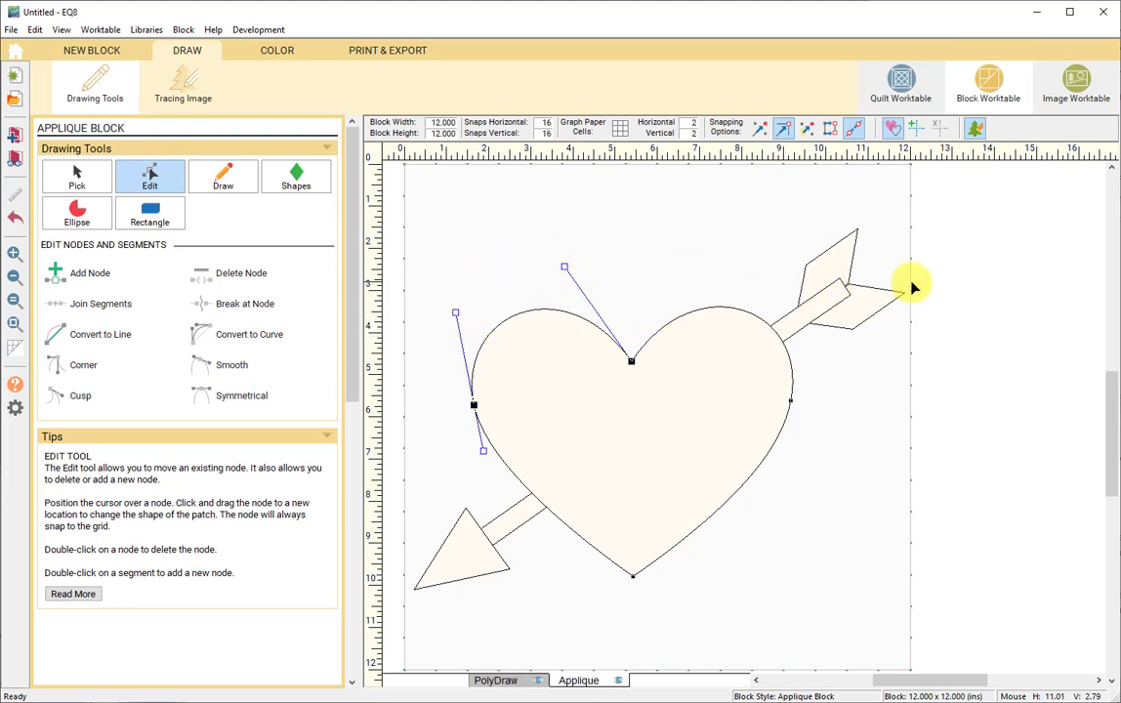
left_click(952, 283)
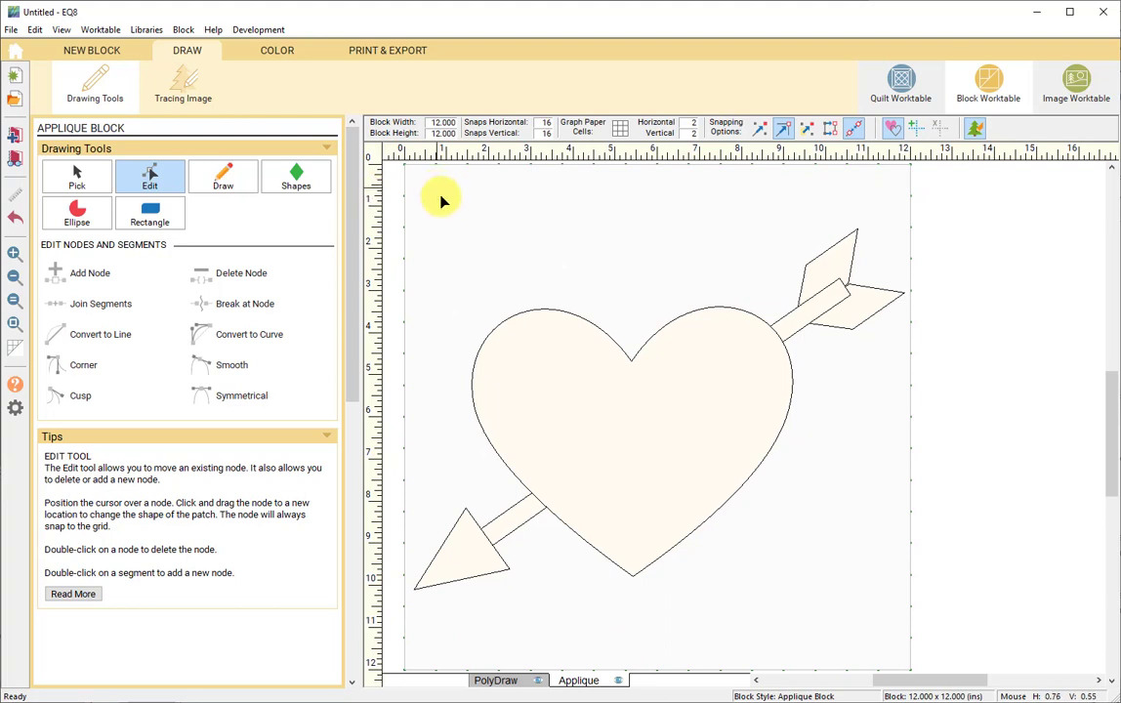
- Examine the square background patch on the PolyDraw layer by selecting it, and return to the Applique layer
left_click(492, 680)
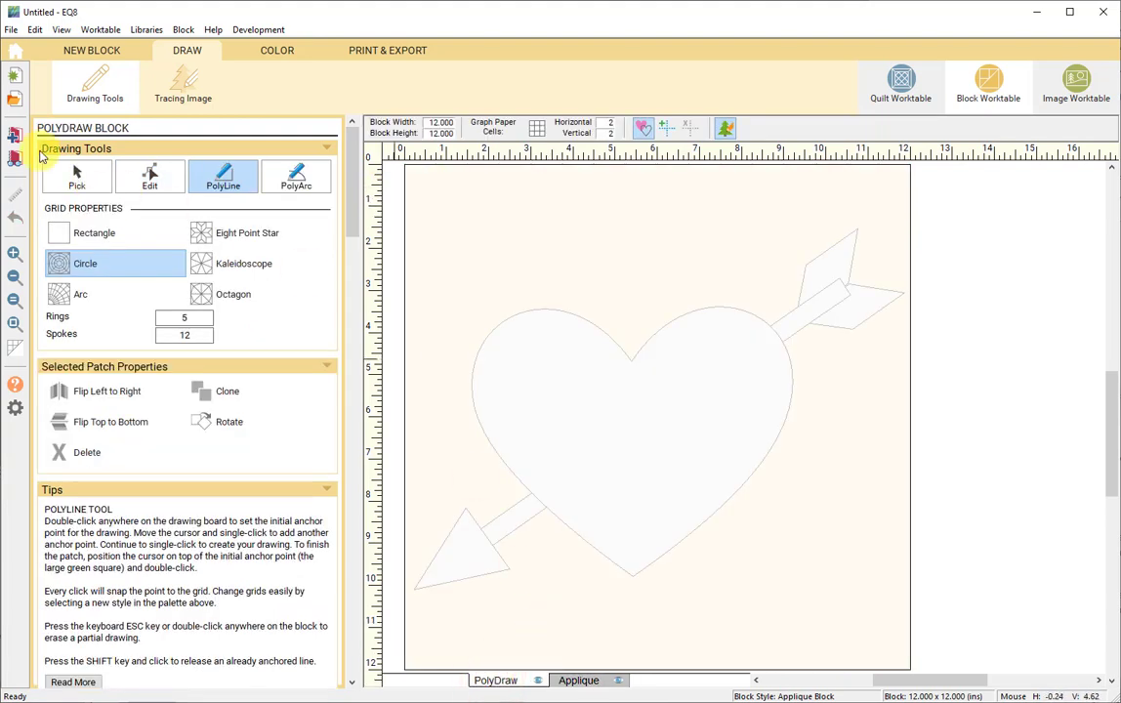
left_click(77, 179)
left_click(493, 223)
left_click(650, 435)
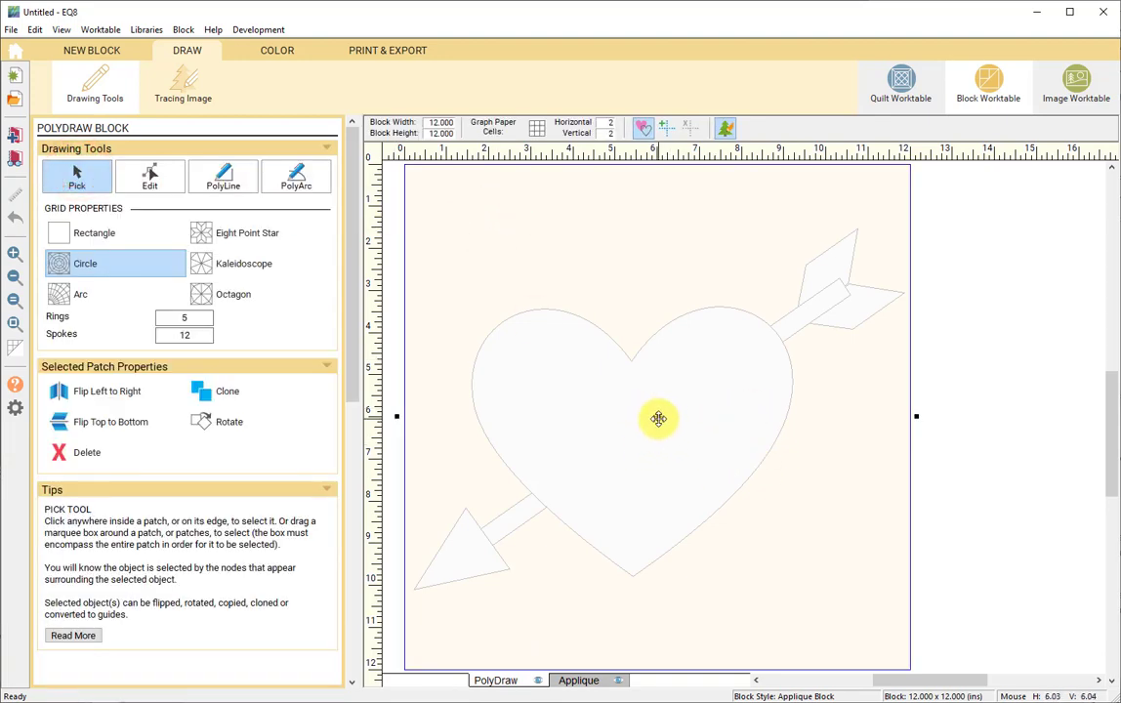
left_click(571, 680)
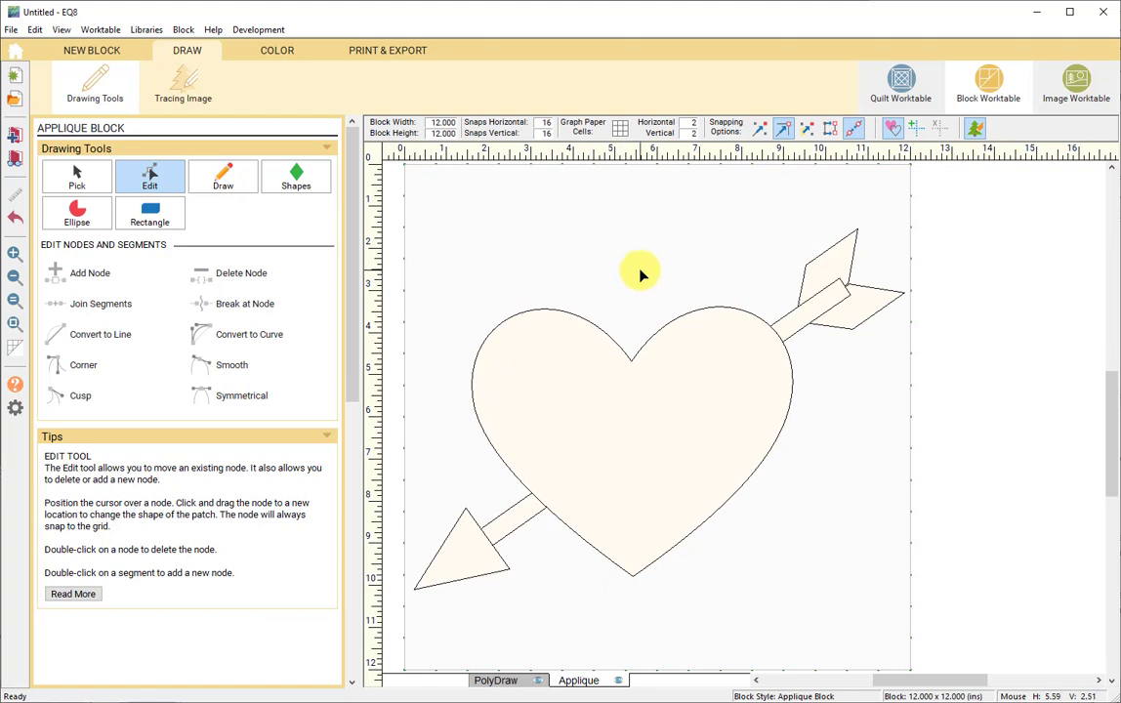
- Hide the PolyDraw layer with its background patch and go back to the Applique layer
left_click(507, 681)
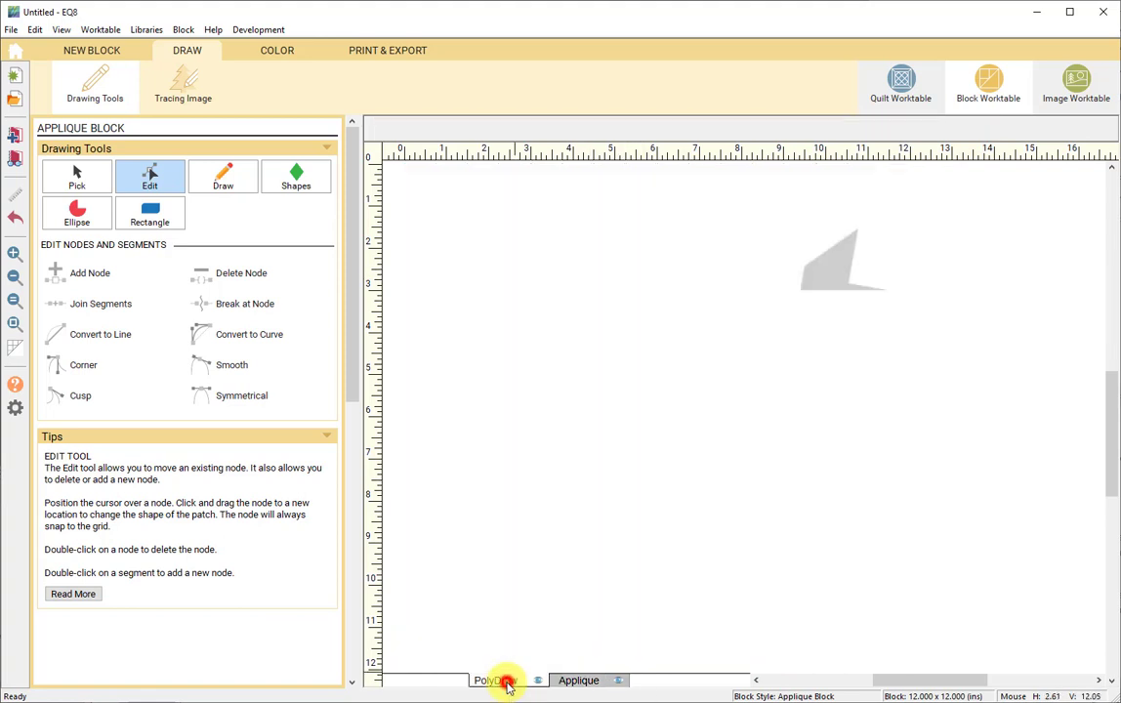
left_click(551, 220)
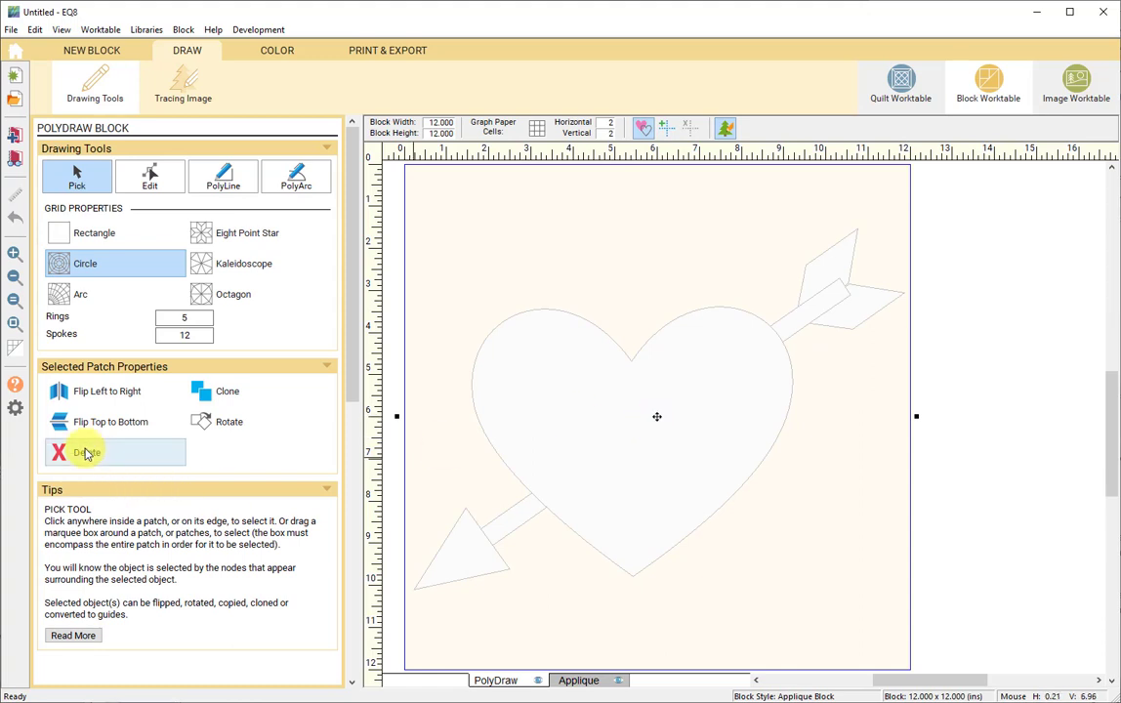
left_click(537, 683)
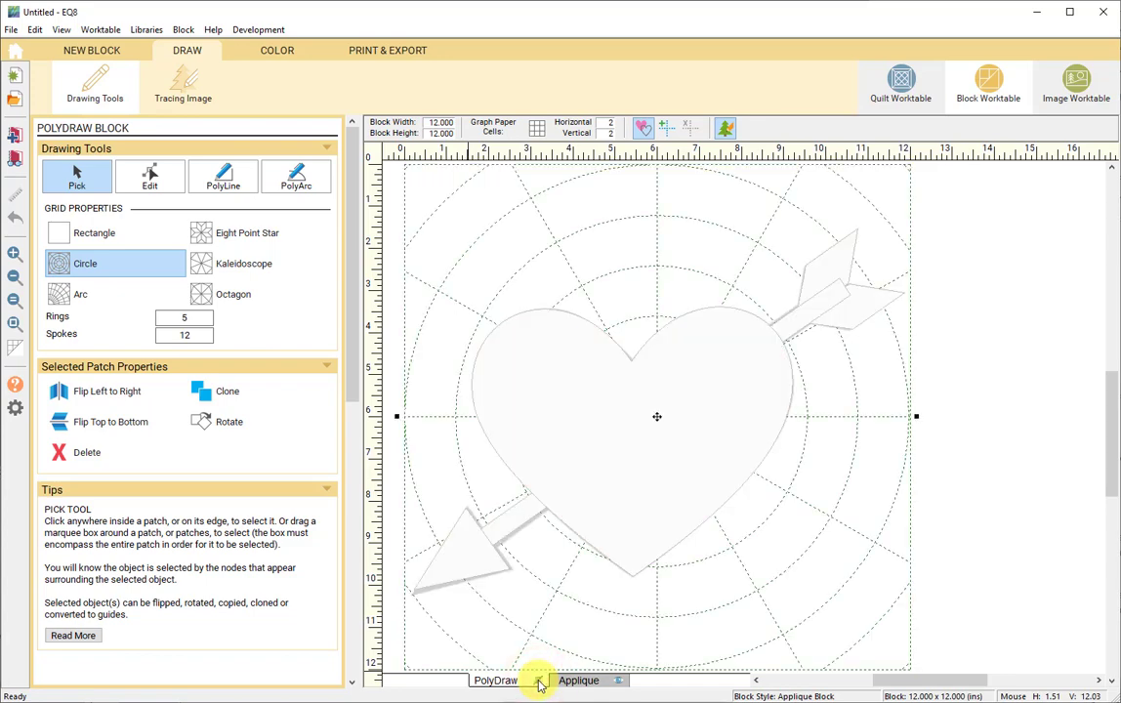
left_click(579, 681)
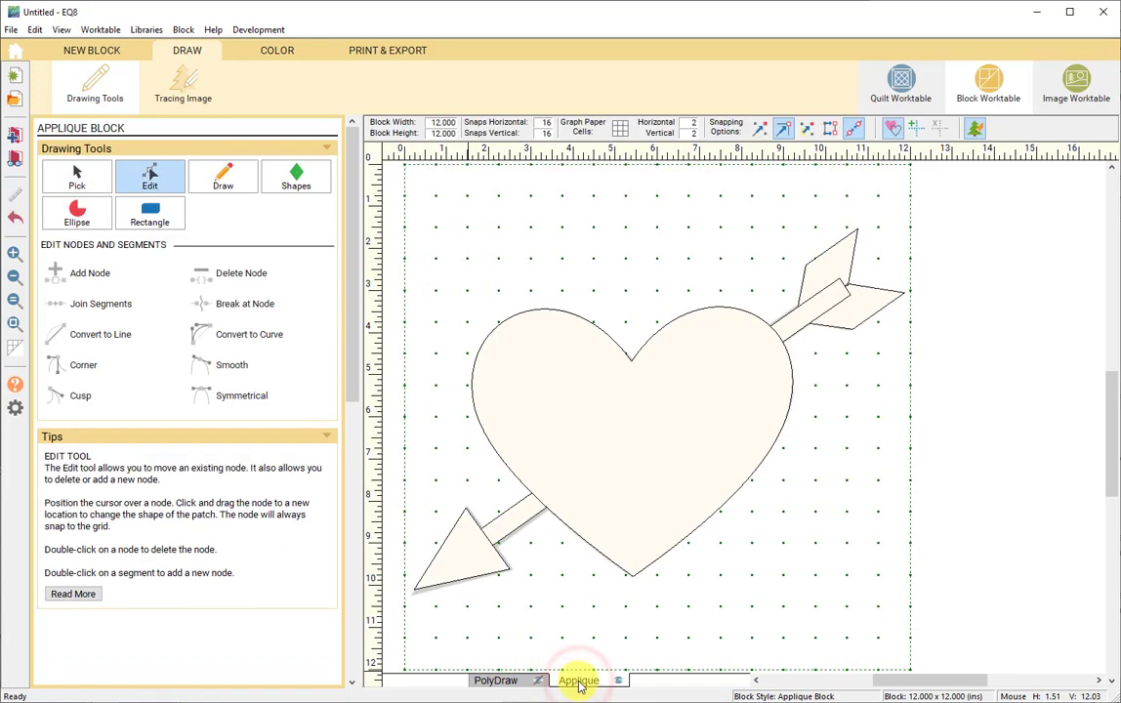
- Compare the applique drawing with patch fill off and on, and review the block's coloring before returning to drawing
left_click(889, 126)
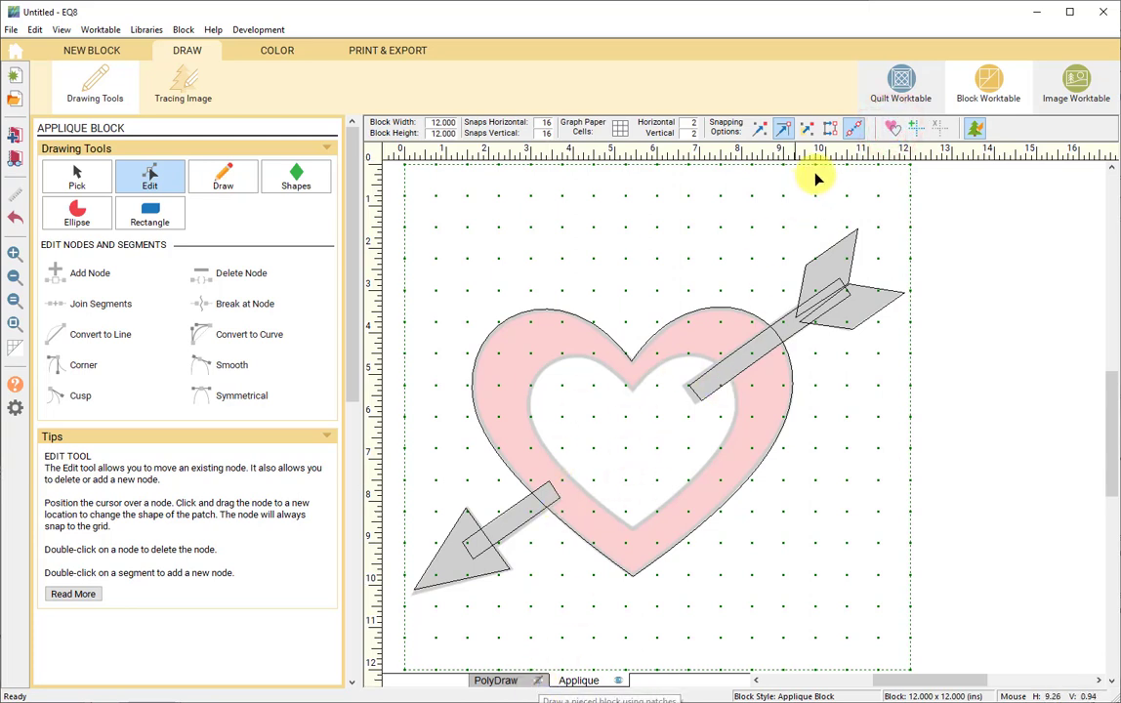
left_click(892, 128)
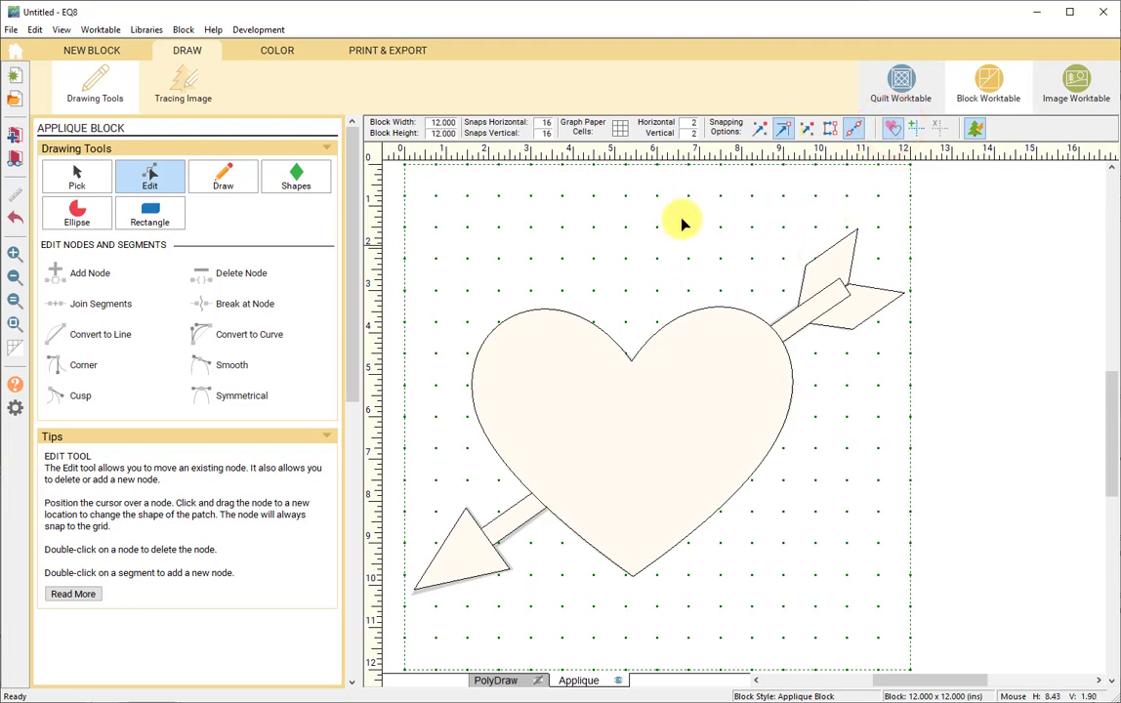
left_click(273, 53)
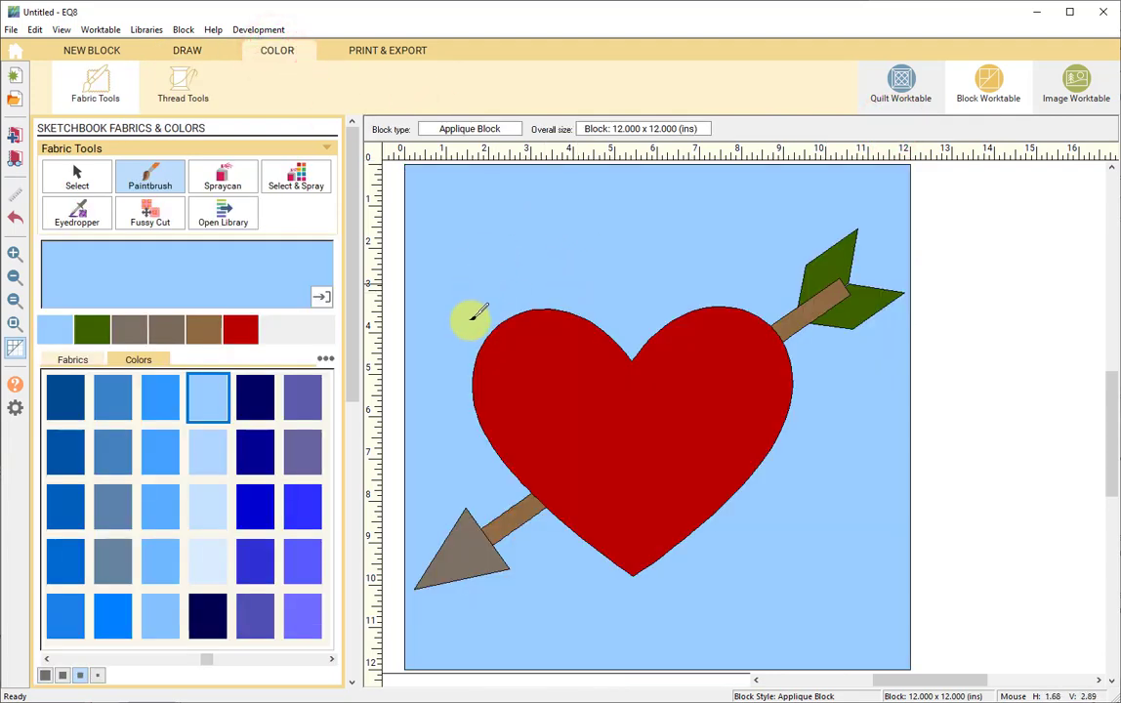
left_click(178, 51)
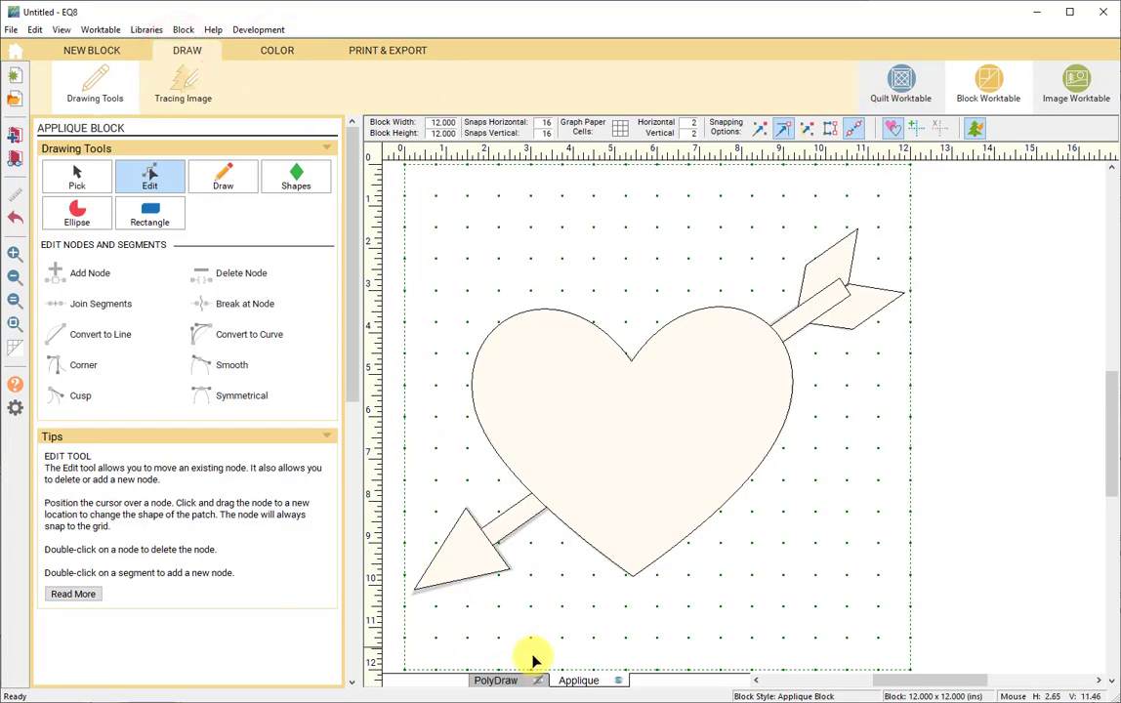